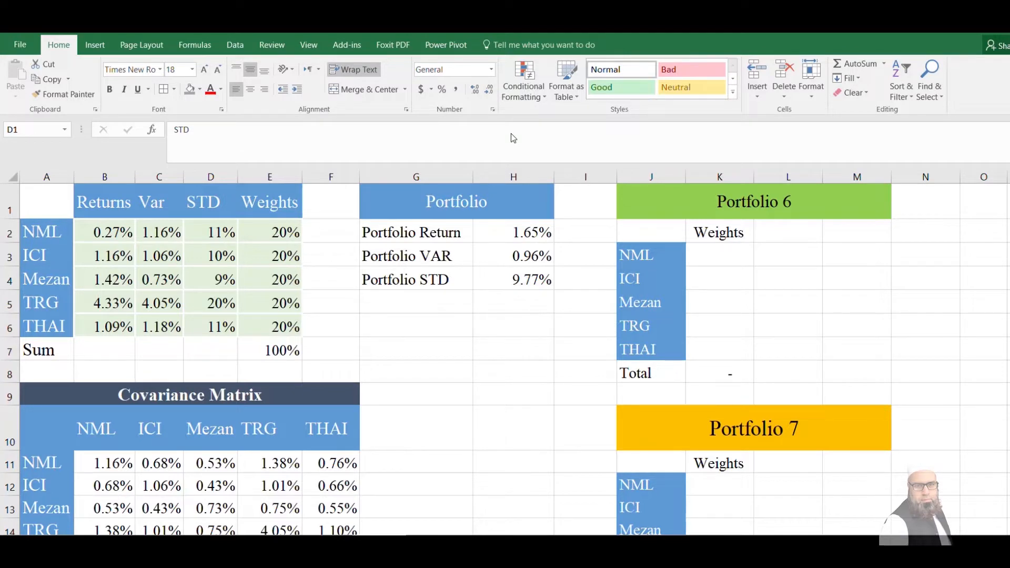
# Examine the stock table's column headings, the formula behind the weights sum, and the portfolio result cells
pyautogui.click(123, 208)
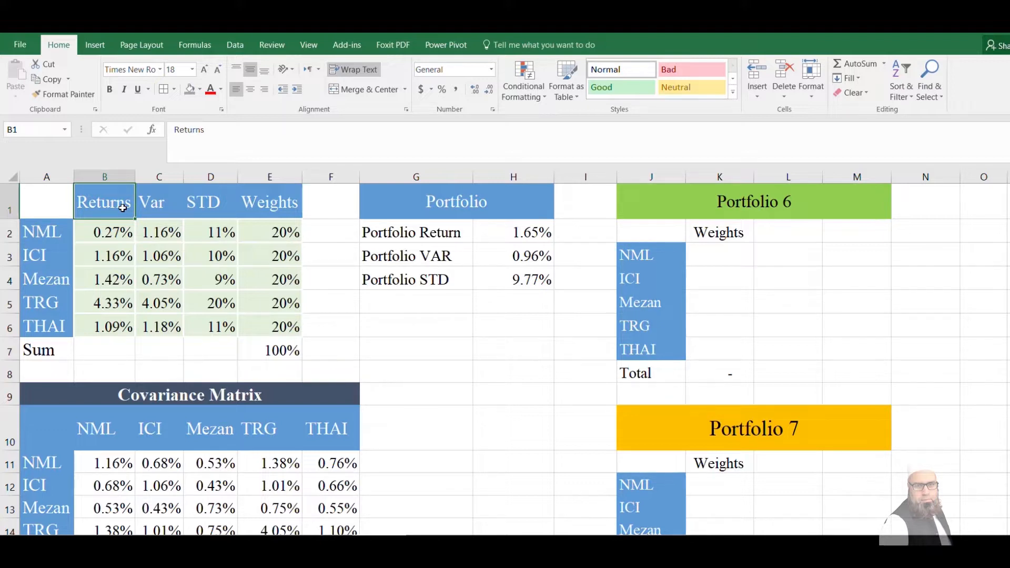
pyautogui.click(56, 203)
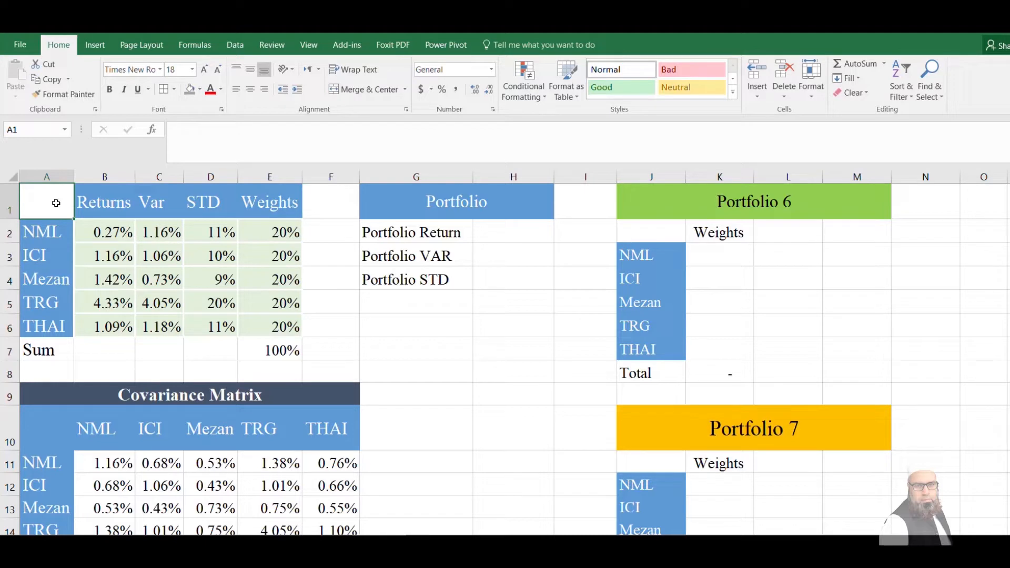
pyautogui.click(227, 209)
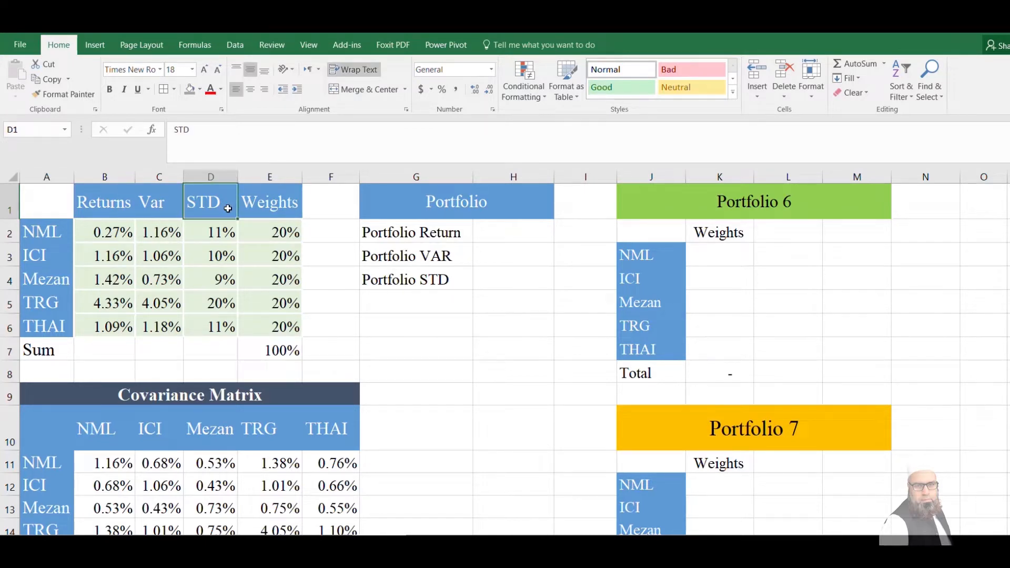
pyautogui.click(271, 199)
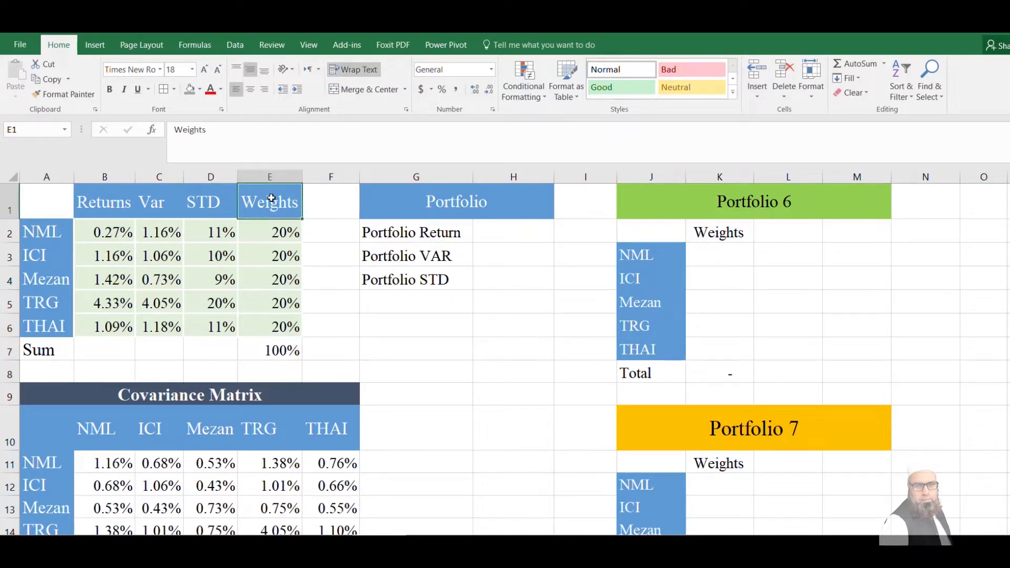
pyautogui.click(333, 197)
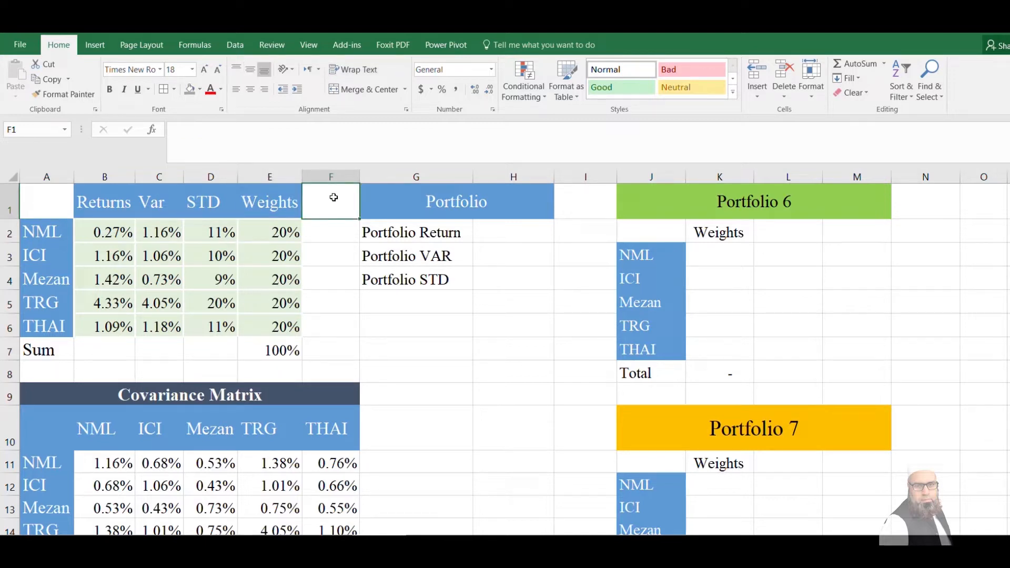
pyautogui.doubleClick(282, 350)
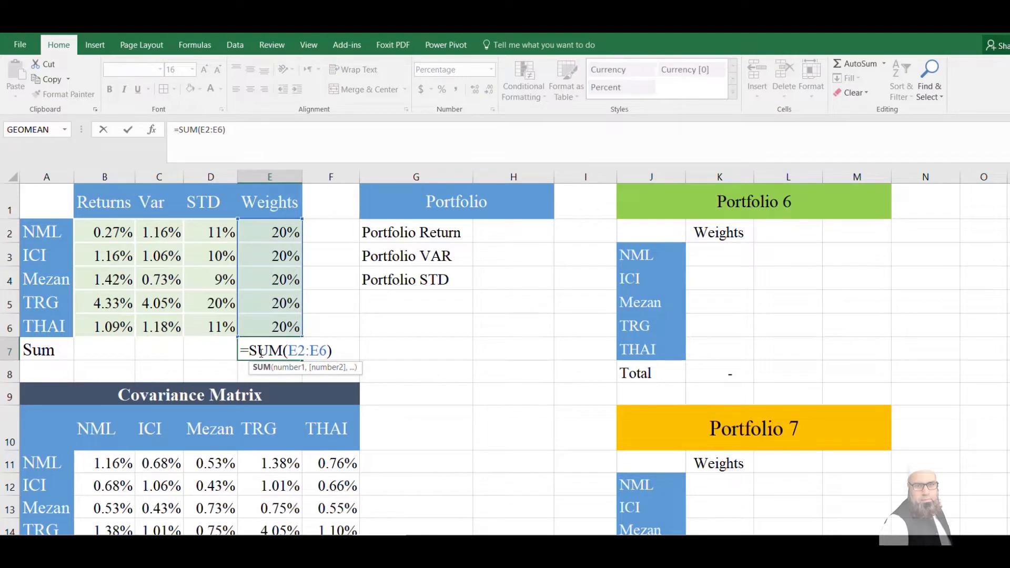
pyautogui.click(539, 253)
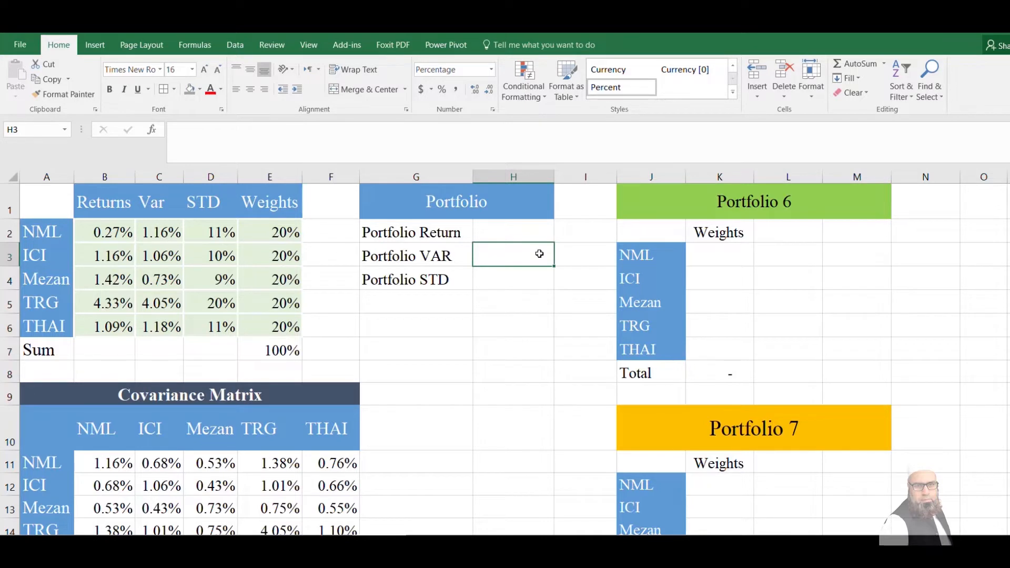
pyautogui.click(528, 231)
pyautogui.click(518, 308)
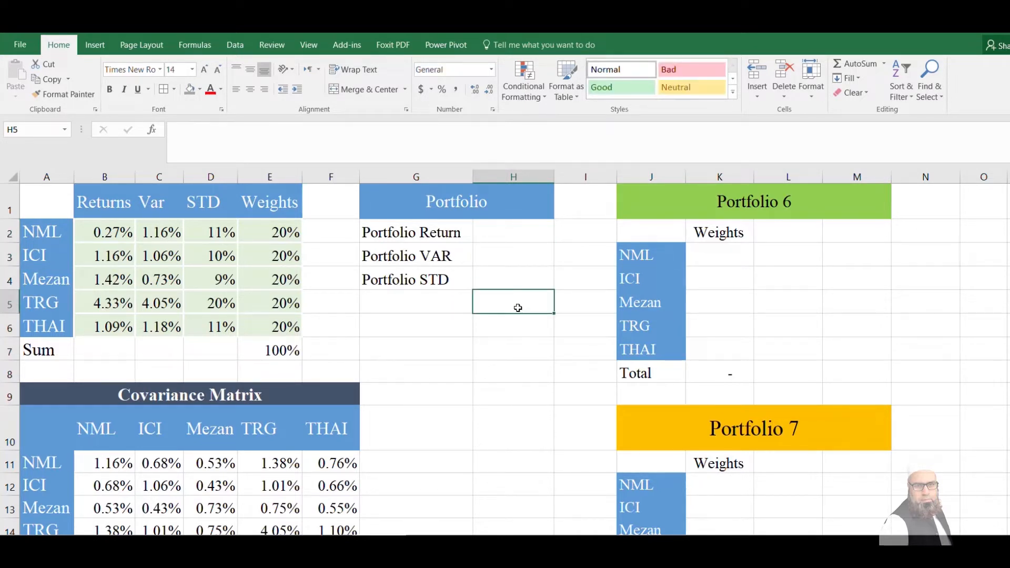
# Start the Portfolio Return formula in H2 as an MMULT with the transposed stock returns, TRANSPOSE(B2:B6), as its first array
pyautogui.click(524, 229)
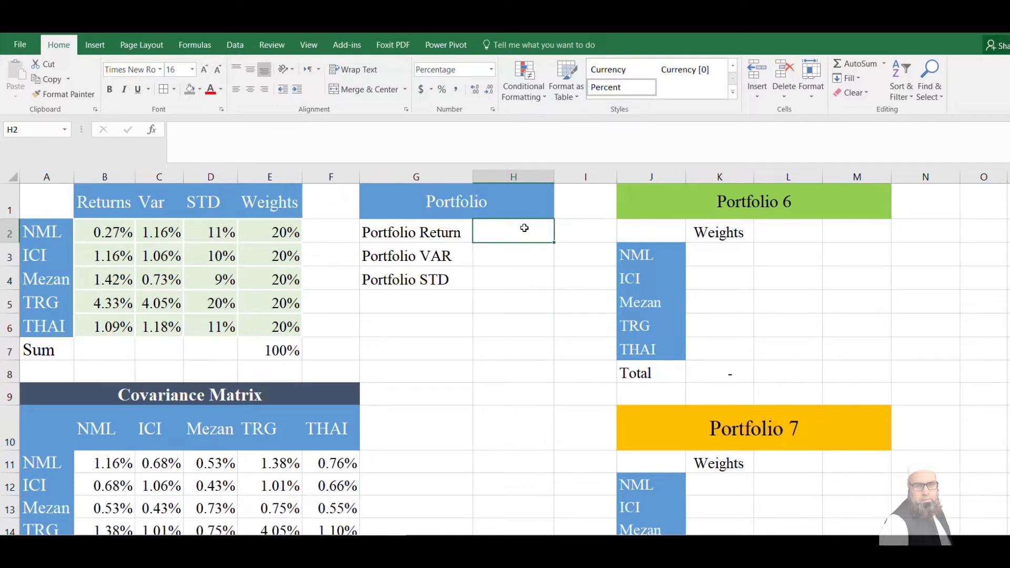
pyautogui.write('=mmult(')
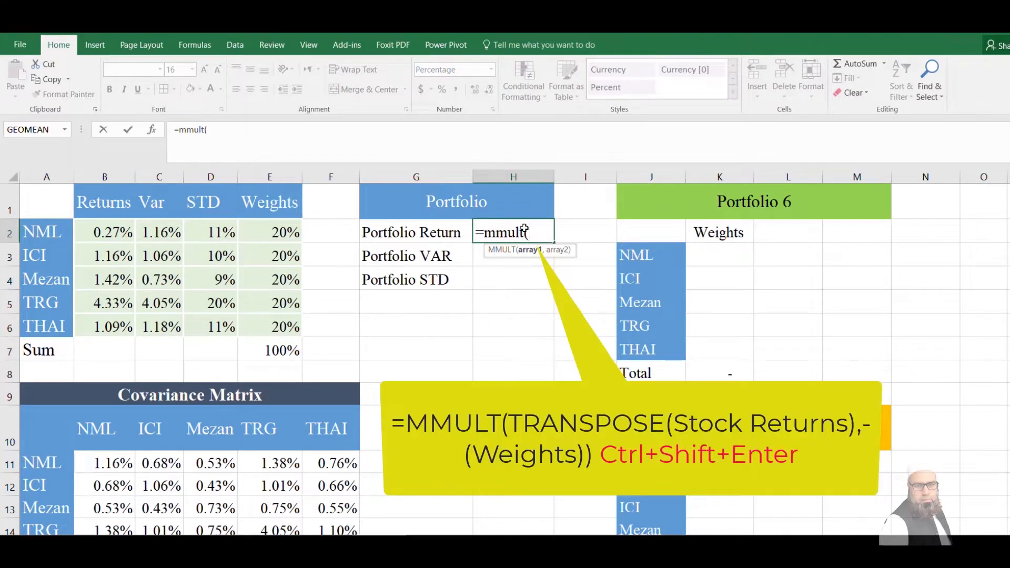
pyautogui.write('tran')
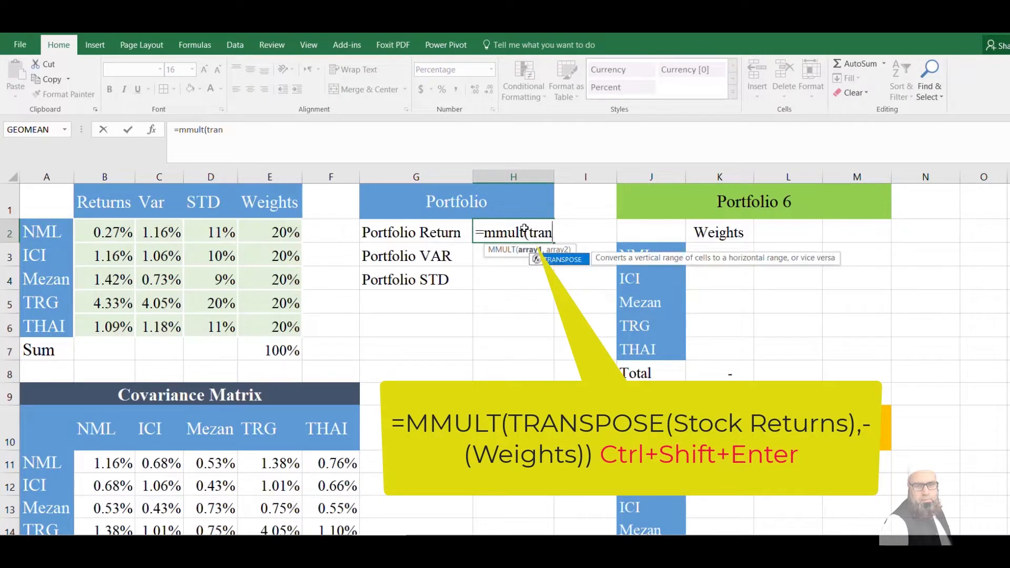
pyautogui.write('spose(')
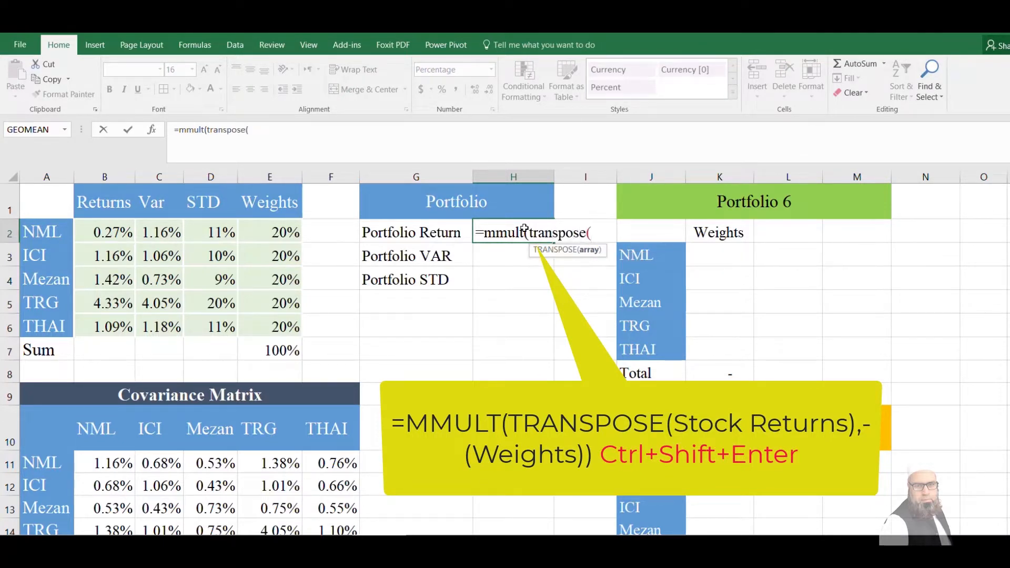
pyautogui.click(109, 235)
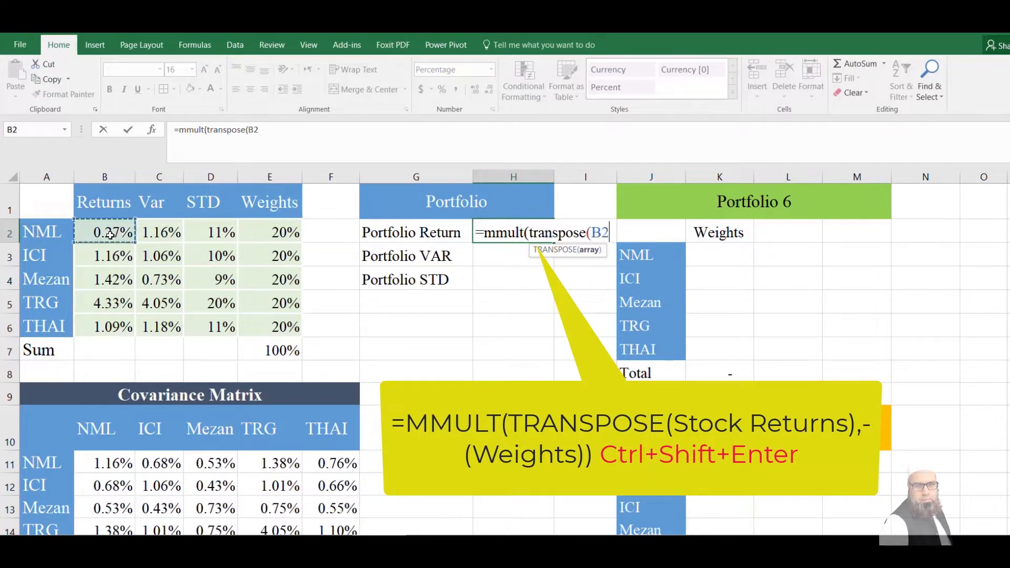
pyautogui.moveTo(110, 235); pyautogui.dragTo(106, 325)
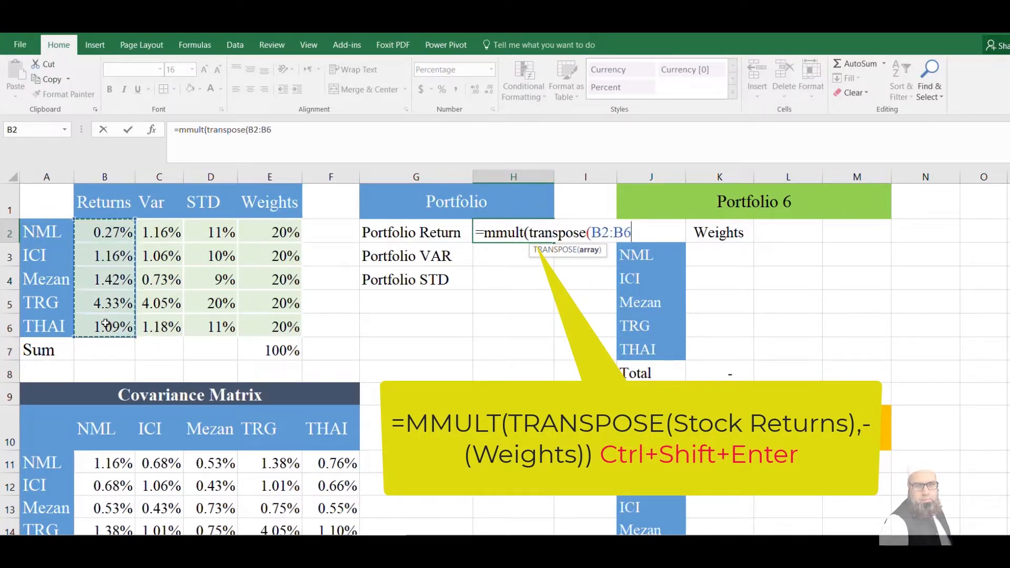
pyautogui.write(')')
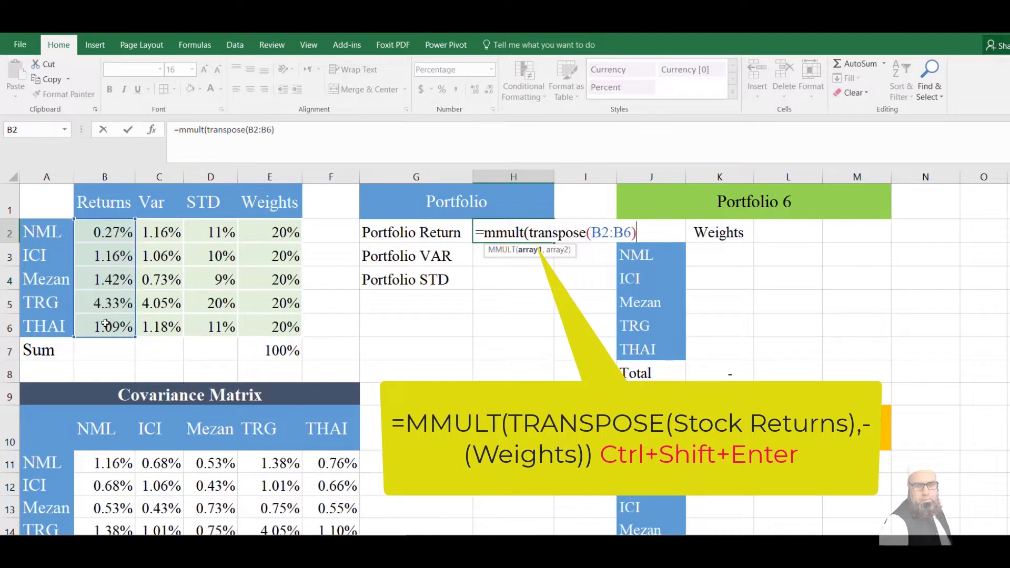
pyautogui.write(',(')
# Complete the Portfolio Return formula with the weights (E2:E6) as the second array and enter it as an array formula
pyautogui.moveTo(280, 232); pyautogui.dragTo(269, 316)
pyautogui.write(')')
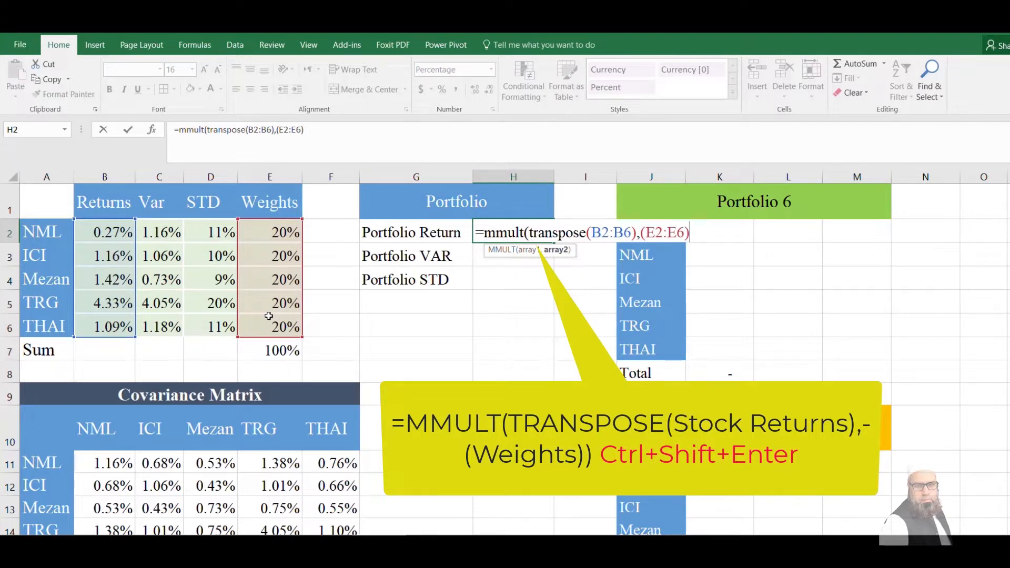
pyautogui.hotkey('ctrl', 'shift', 'Return')
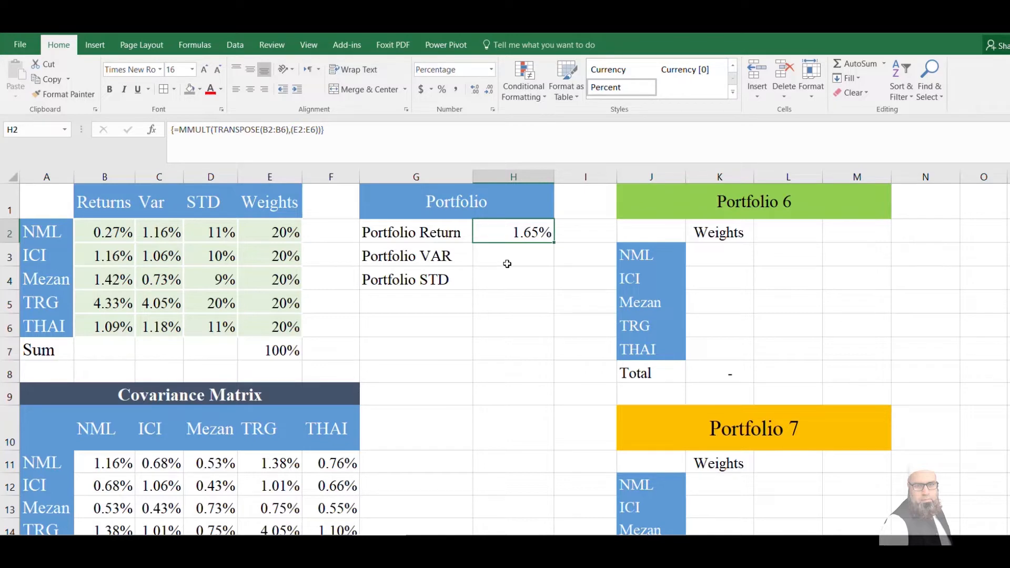
pyautogui.click(463, 305)
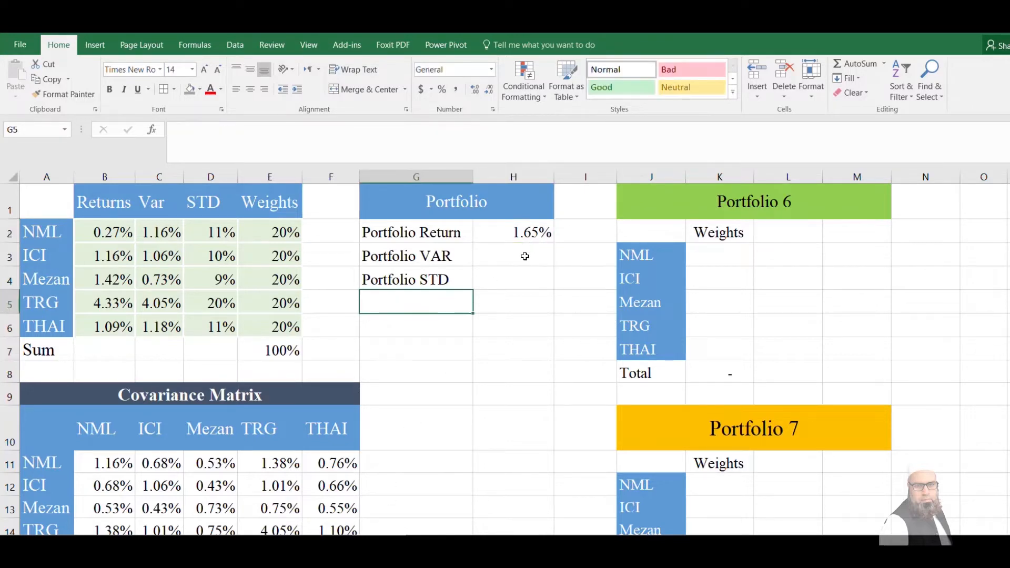
# Start the Portfolio VAR formula in H3 with two nested MMULT functions and the transposed weights, TRANSPOSE(E2:E6), as the inner first array
pyautogui.click(525, 257)
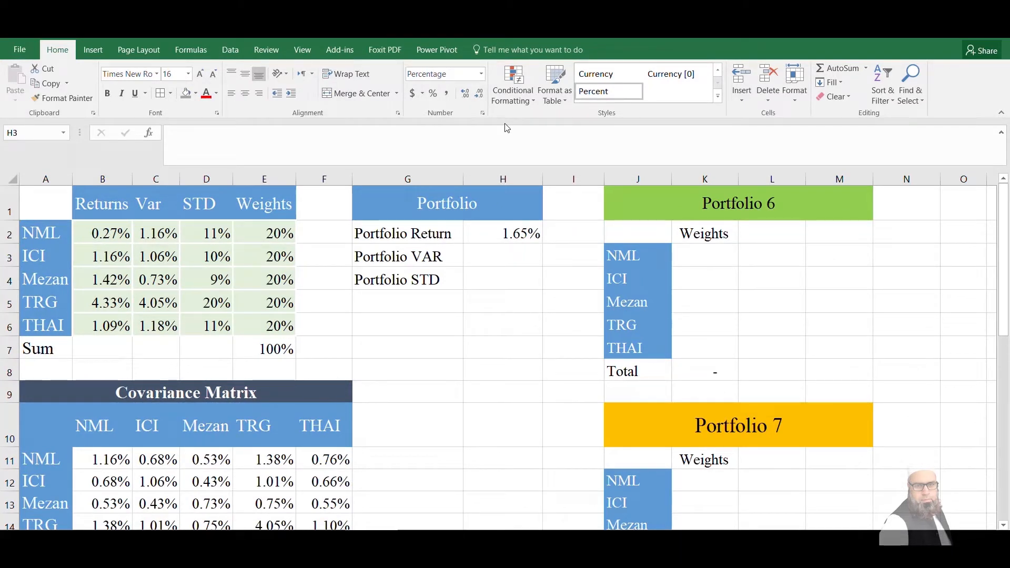
pyautogui.click(515, 251)
pyautogui.write('=')
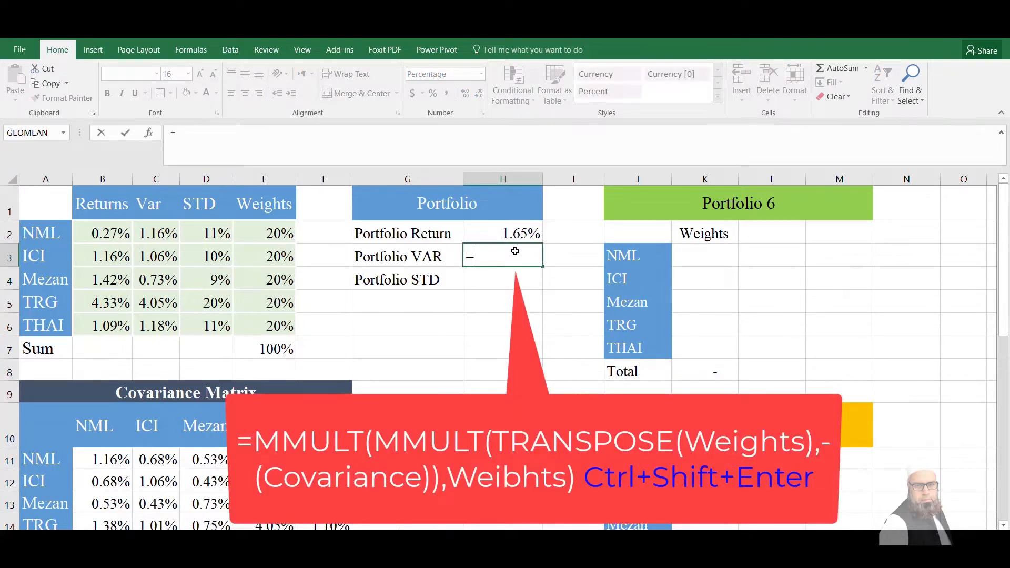
pyautogui.write('mmult(')
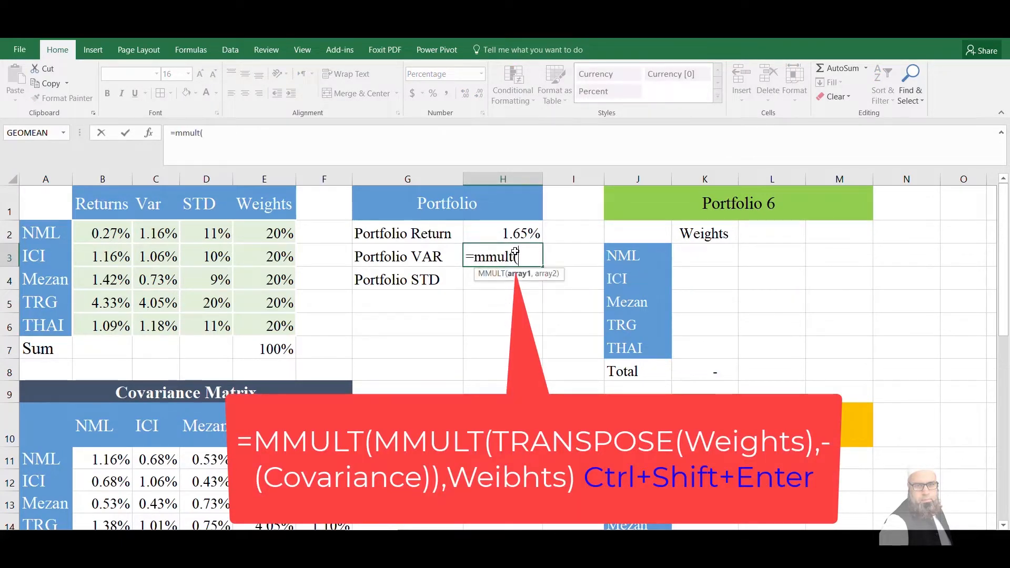
pyautogui.write('mmult(')
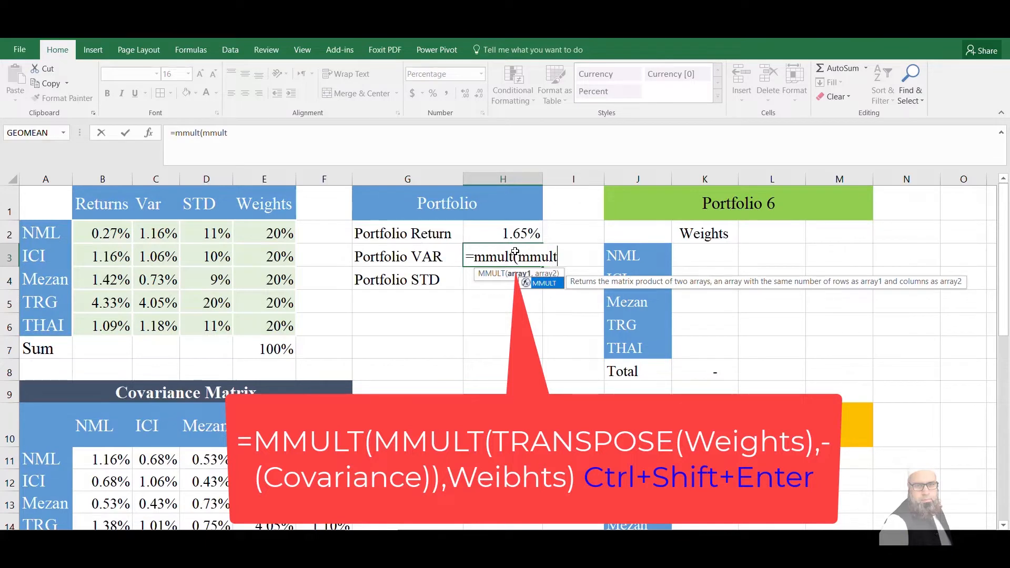
pyautogui.write('transp')
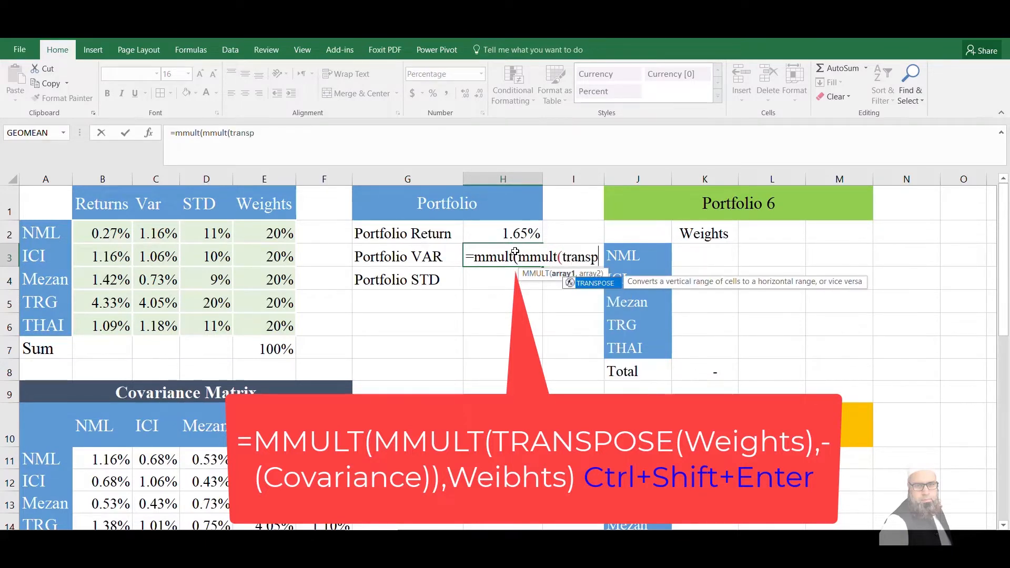
pyautogui.write('ose(')
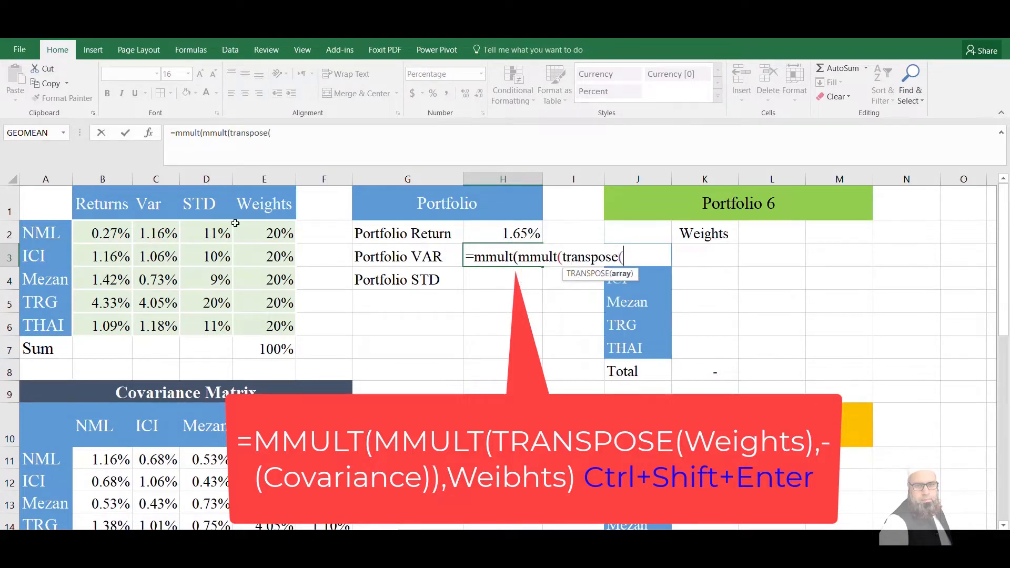
pyautogui.moveTo(263, 231); pyautogui.dragTo(267, 318)
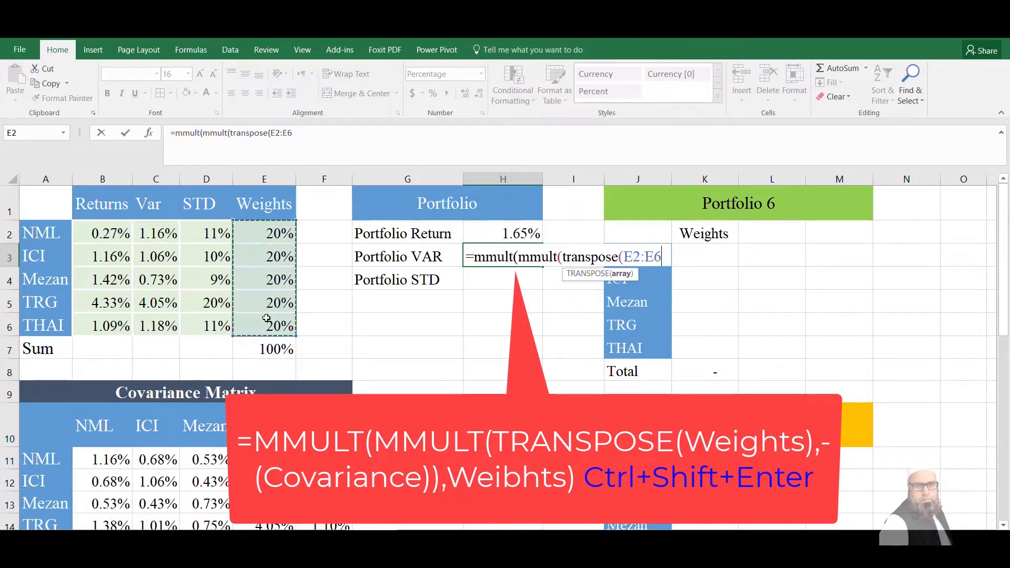
pyautogui.write(',')
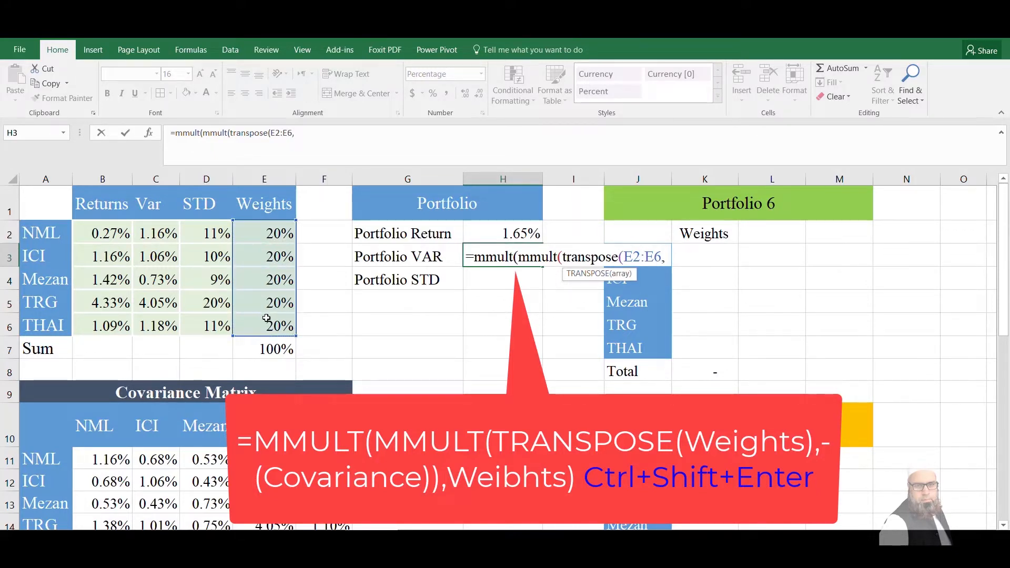
pyautogui.press('BackSpace')
pyautogui.write('),')
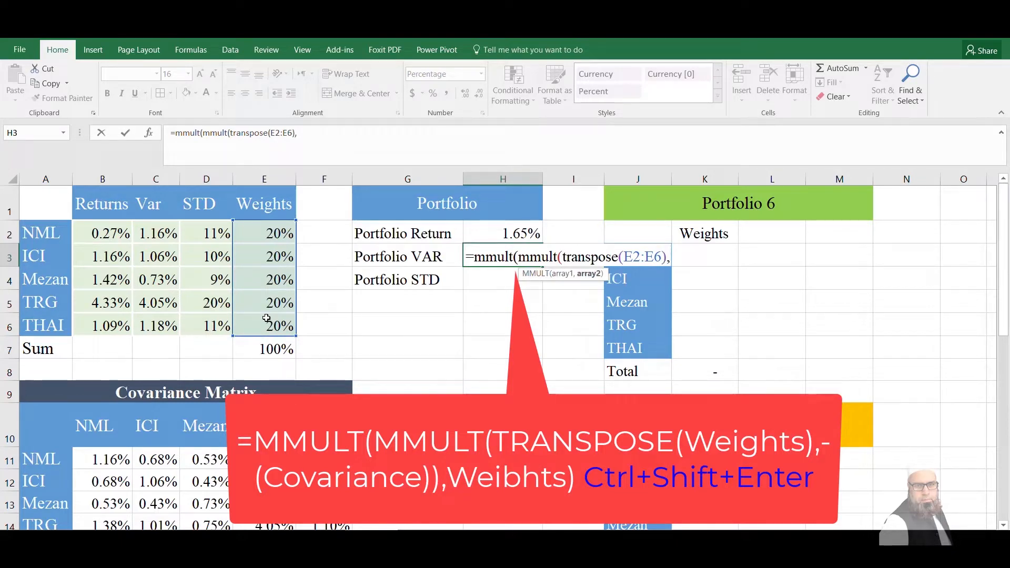
pyautogui.write('(')
# Complete the Portfolio VAR formula with the covariance matrix (B11:F15) and the weights E2:E6, and enter it as an array formula
pyautogui.moveTo(112, 456); pyautogui.dragTo(324, 492)
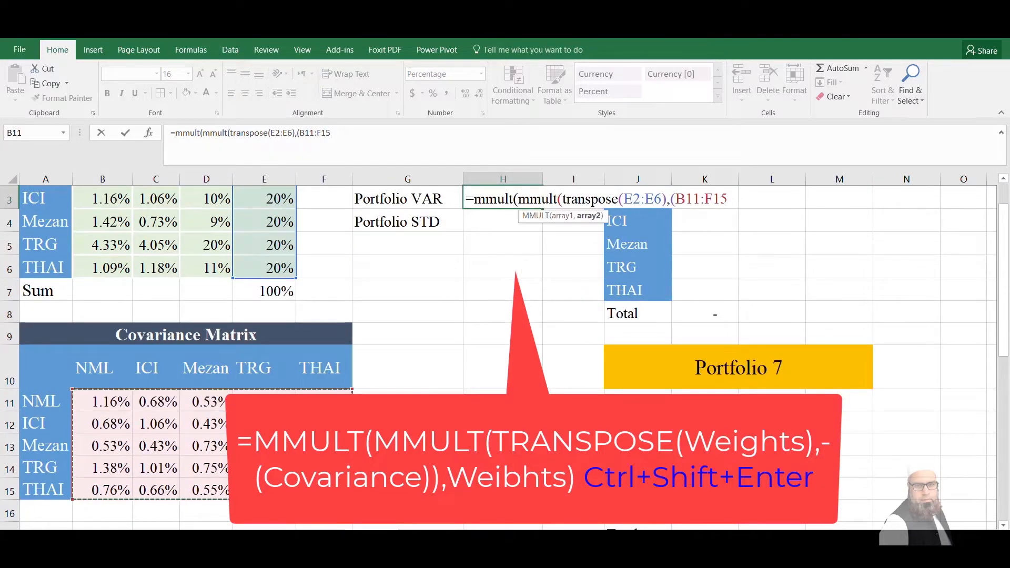
pyautogui.write(')')
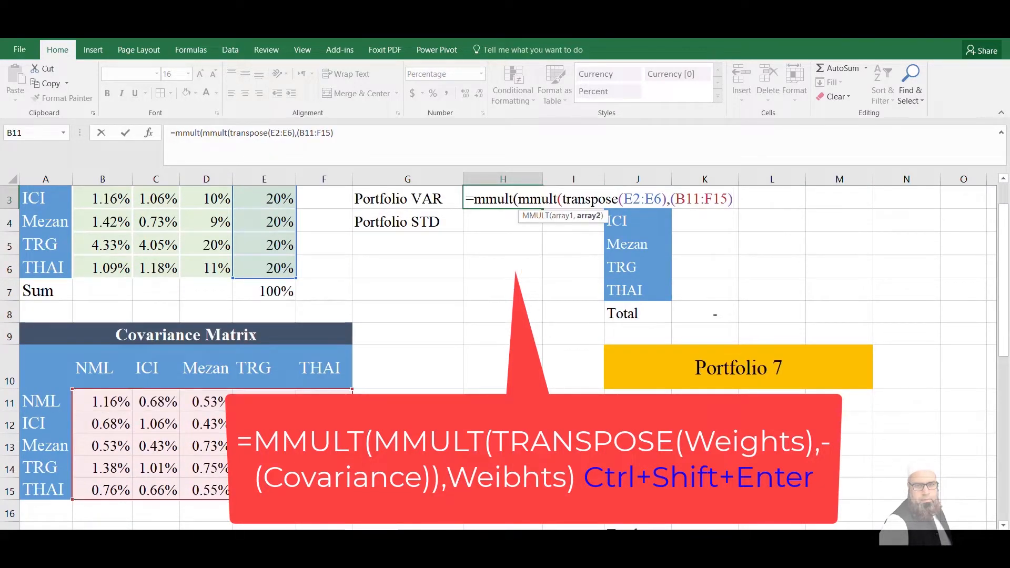
pyautogui.write(')')
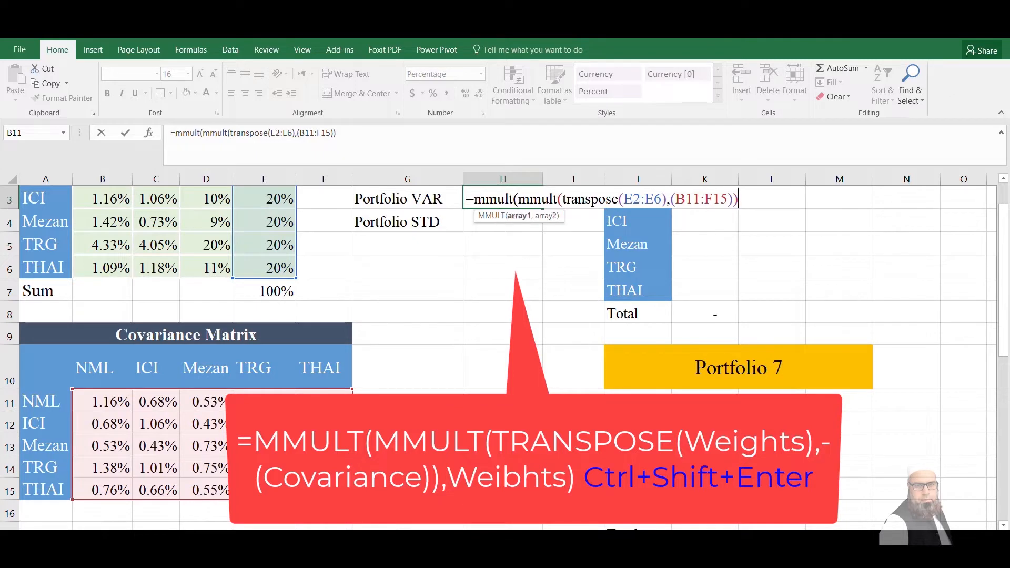
pyautogui.write(',')
pyautogui.click(281, 267)
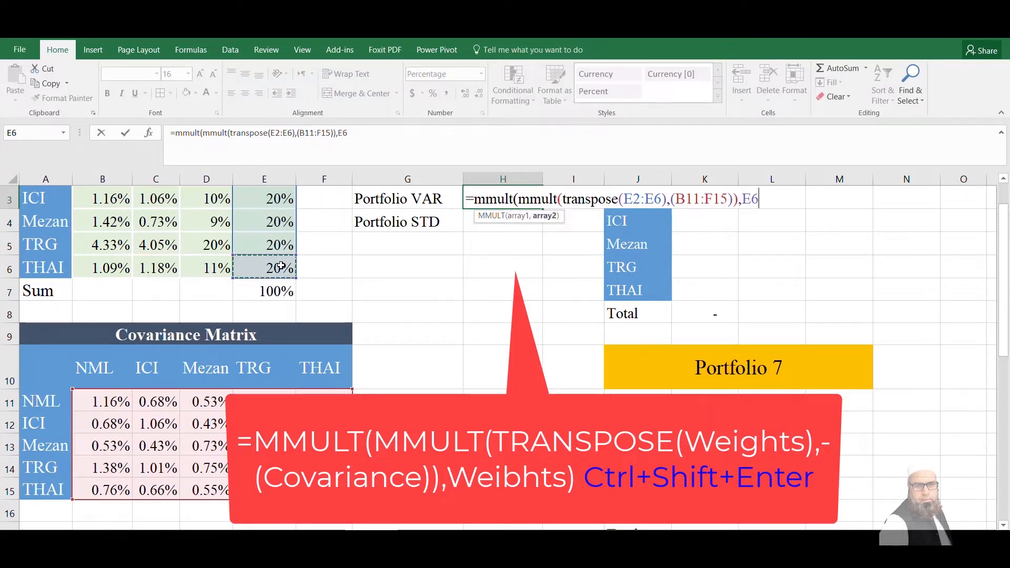
pyautogui.moveTo(281, 266); pyautogui.dragTo(280, 231)
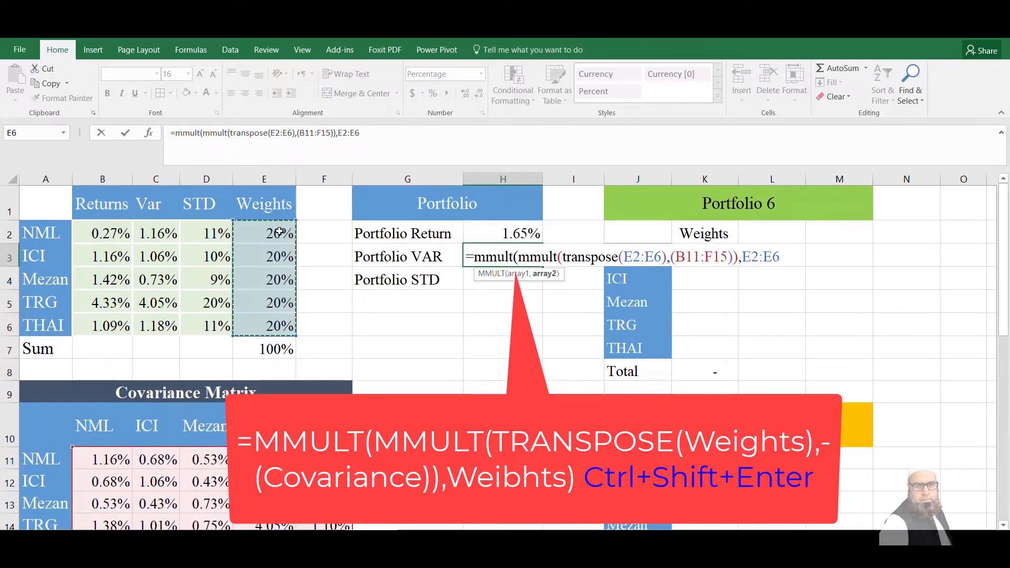
pyautogui.write(')')
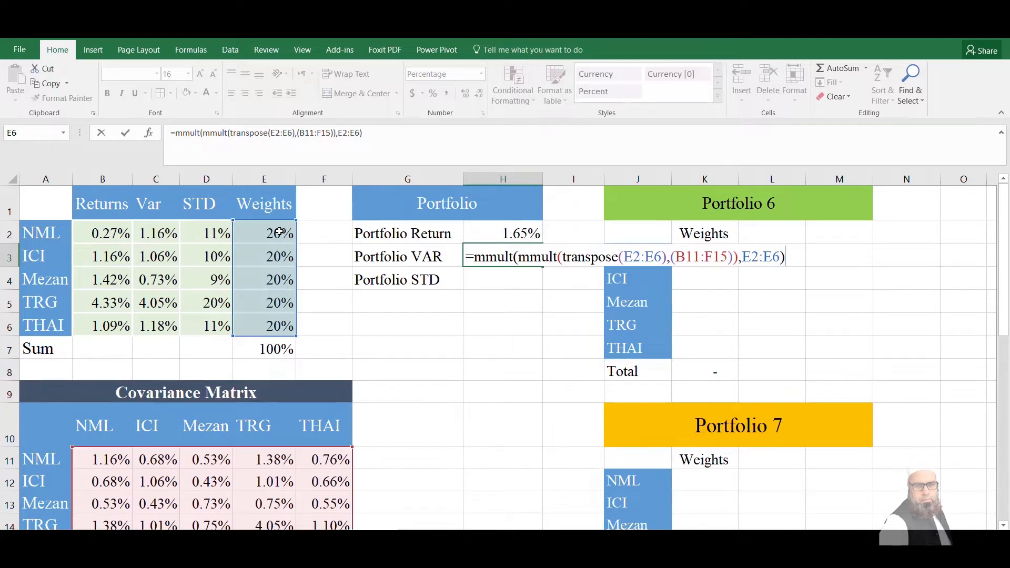
pyautogui.hotkey('ctrl', 'shift', 'Return')
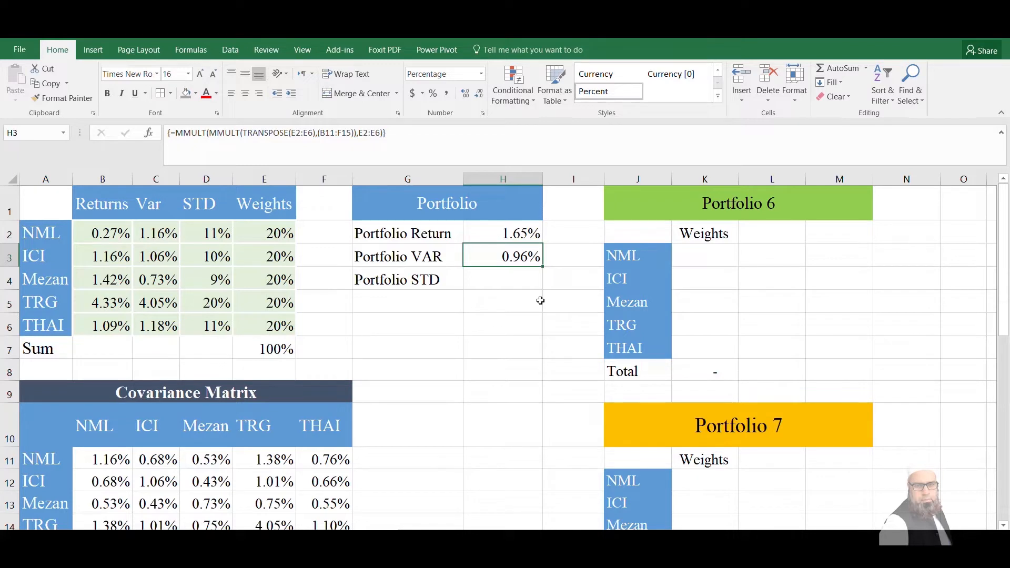
# Calculate the Portfolio STD in H4 as the square root of the portfolio variance, =SQRT(H3)
pyautogui.click(495, 282)
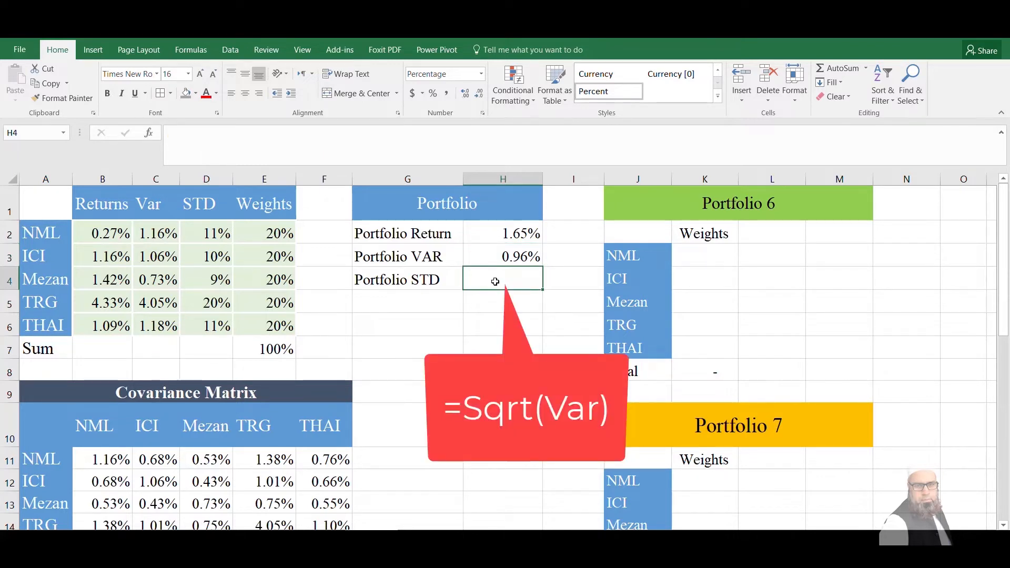
pyautogui.write('=sqrt')
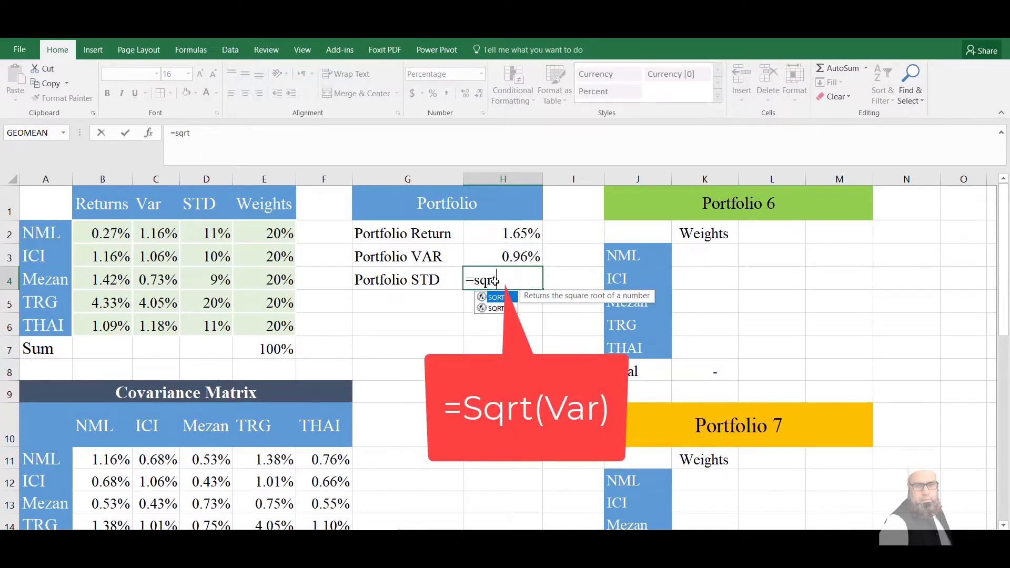
pyautogui.write('(')
pyautogui.click(516, 247)
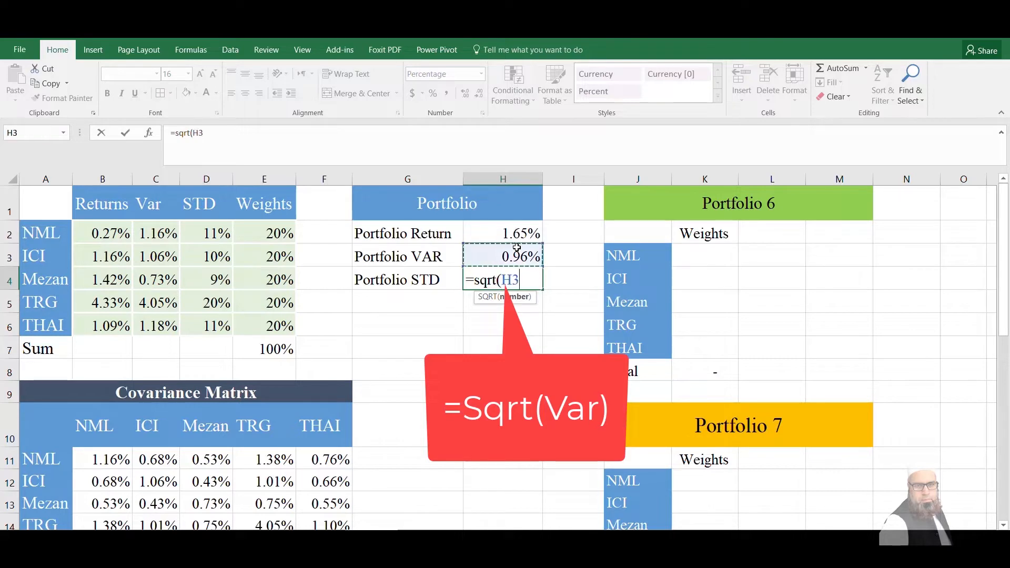
pyautogui.press('Return')
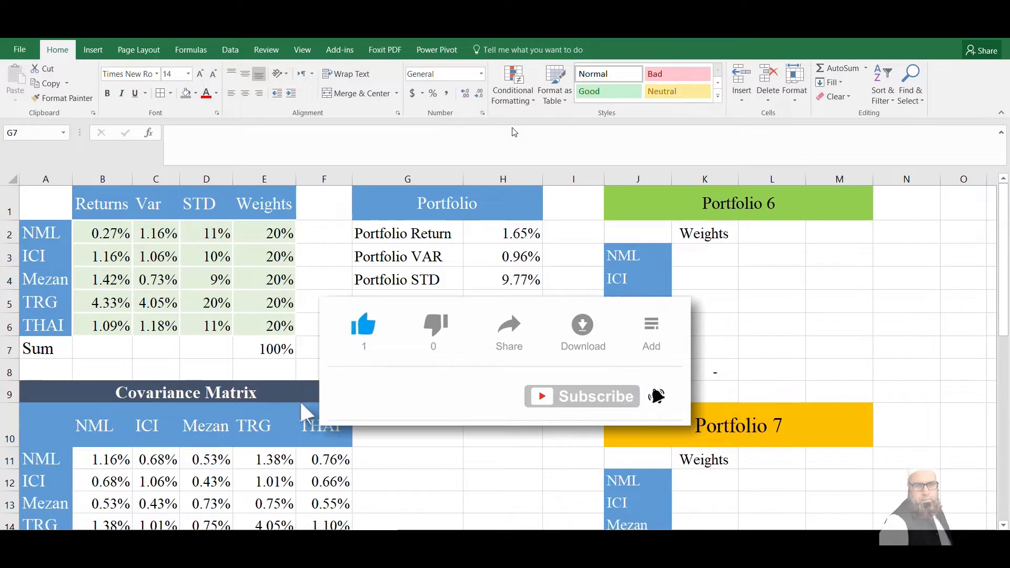
# Open Solver and clear its old objective cell reference
pyautogui.click(229, 49)
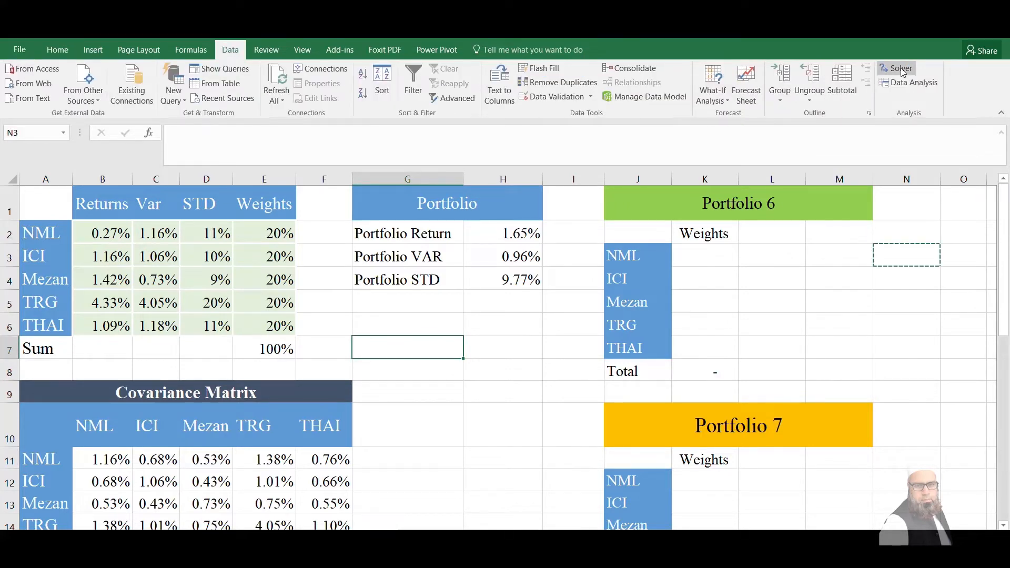
pyautogui.click(898, 67)
pyautogui.moveTo(41, 93); pyautogui.dragTo(525, 100)
pyautogui.doubleClick(662, 125)
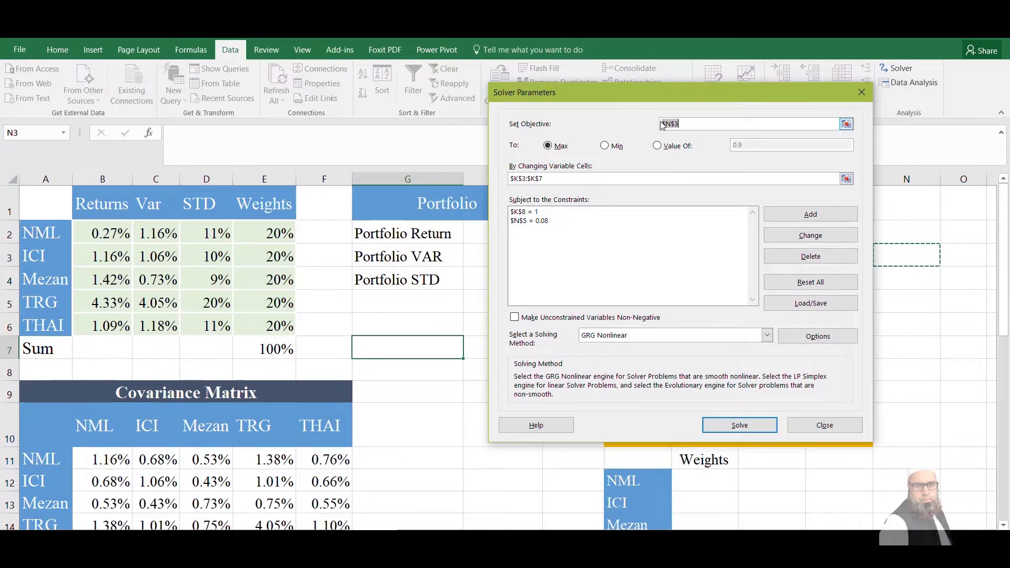
pyautogui.press('BackSpace')
# Delete both existing Solver constraints and clear the old changing variable cells
pyautogui.click(526, 212)
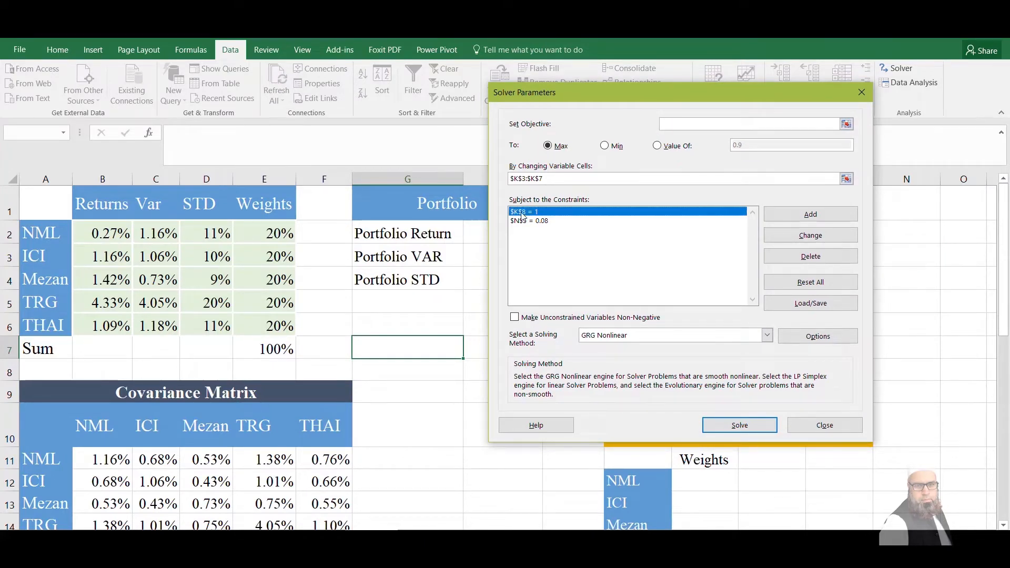
pyautogui.click(794, 254)
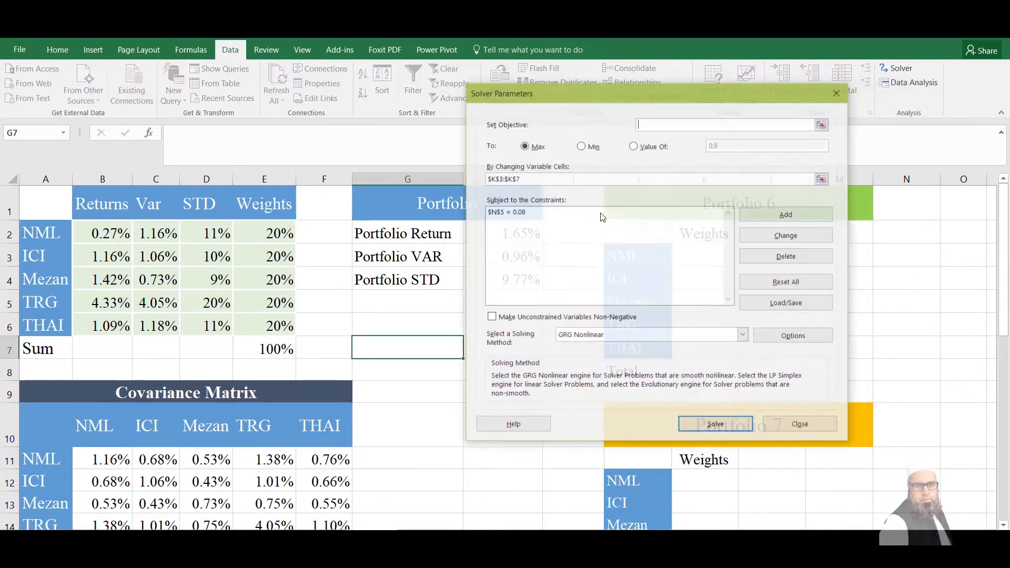
pyautogui.click(491, 212)
pyautogui.click(796, 258)
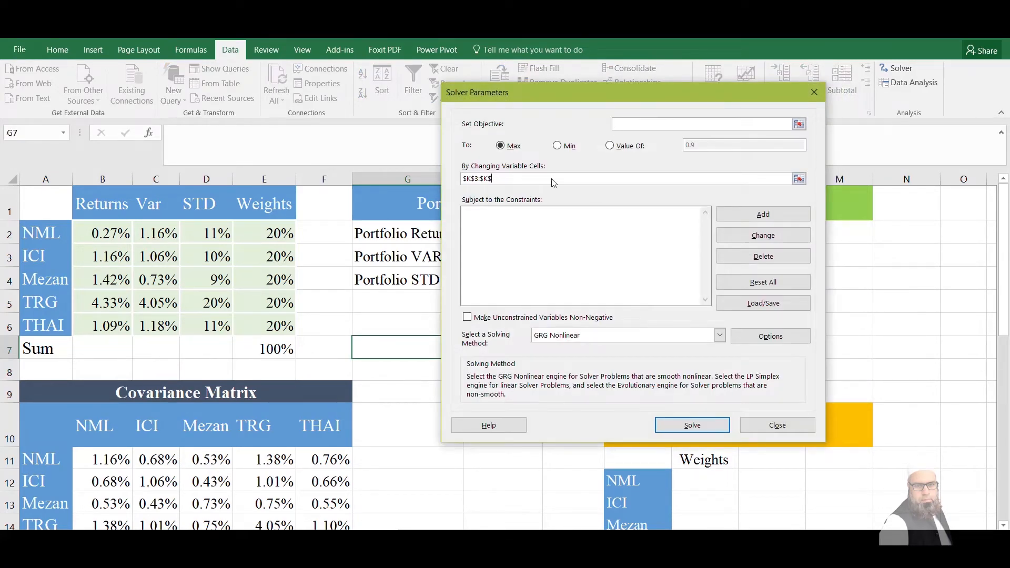
pyautogui.press('BackSpace')
pyautogui.press('BackSpace')
pyautogui.press('BackSpace')
pyautogui.press('BackSpace')
pyautogui.press('BackSpace')
# Set Solver to minimise the Portfolio STD in H4 by changing the weights in E2:E6
pyautogui.moveTo(608, 94); pyautogui.dragTo(756, 110)
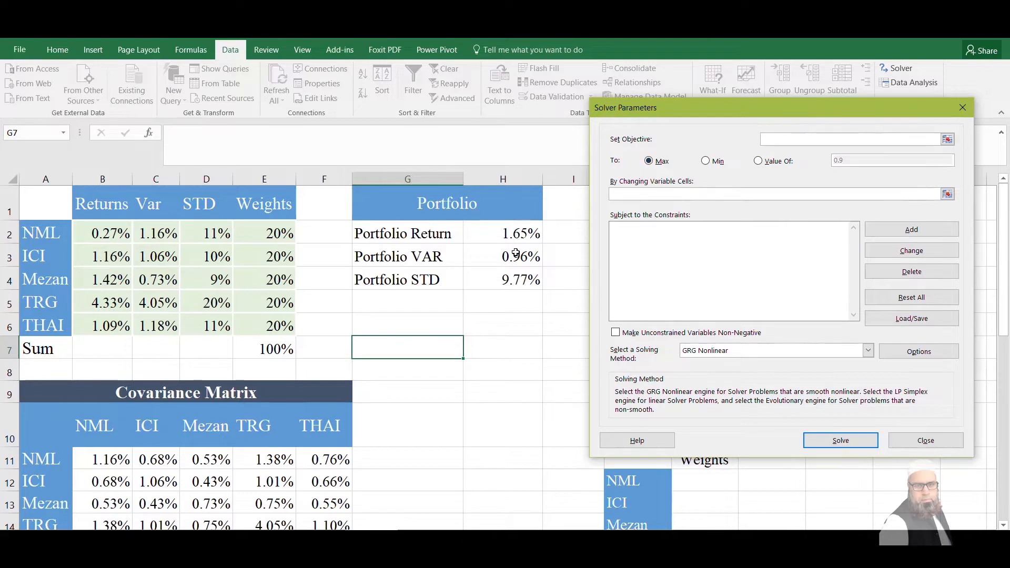
pyautogui.click(516, 279)
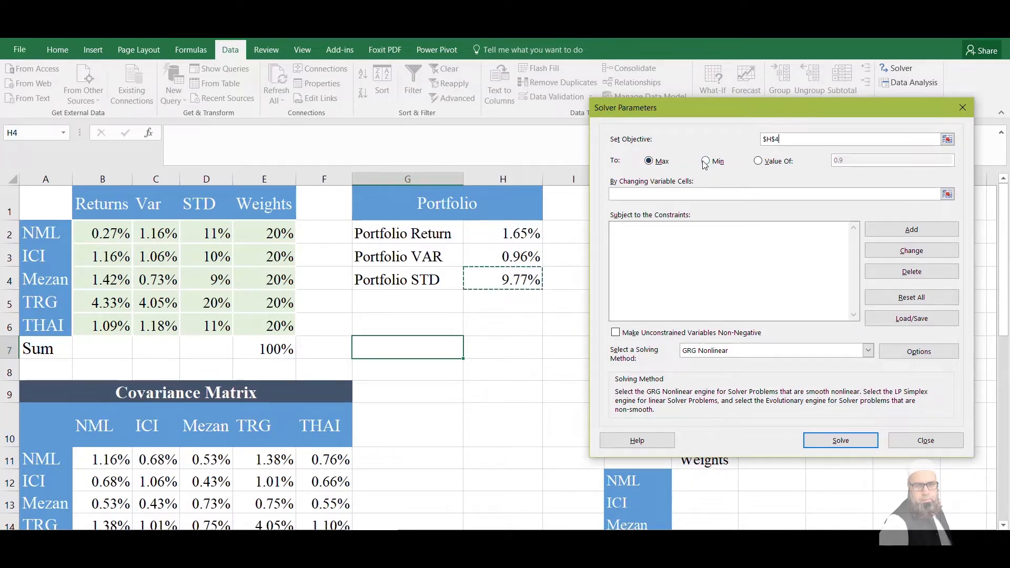
pyautogui.click(704, 162)
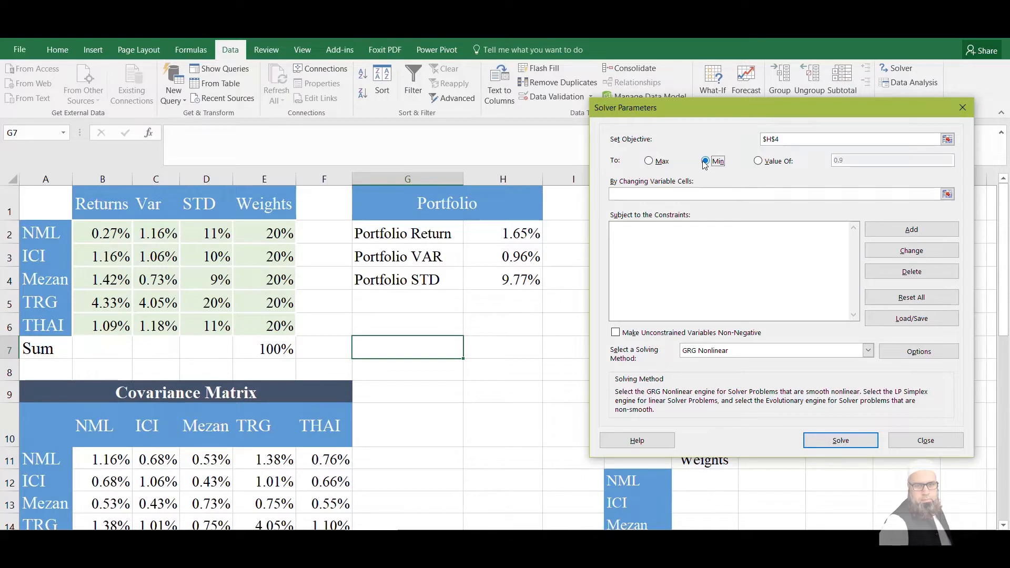
pyautogui.click(947, 194)
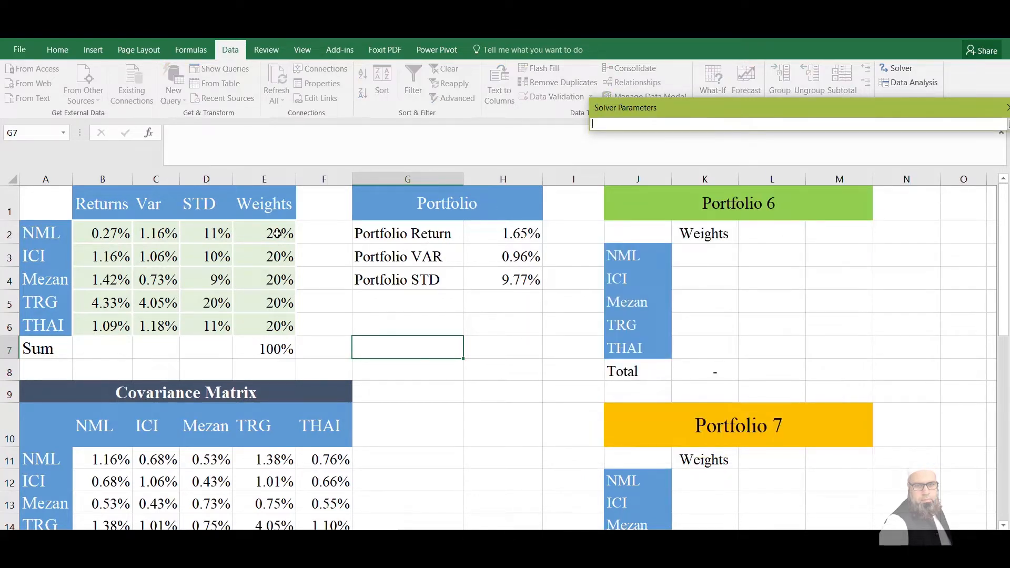
pyautogui.moveTo(278, 233); pyautogui.dragTo(277, 315)
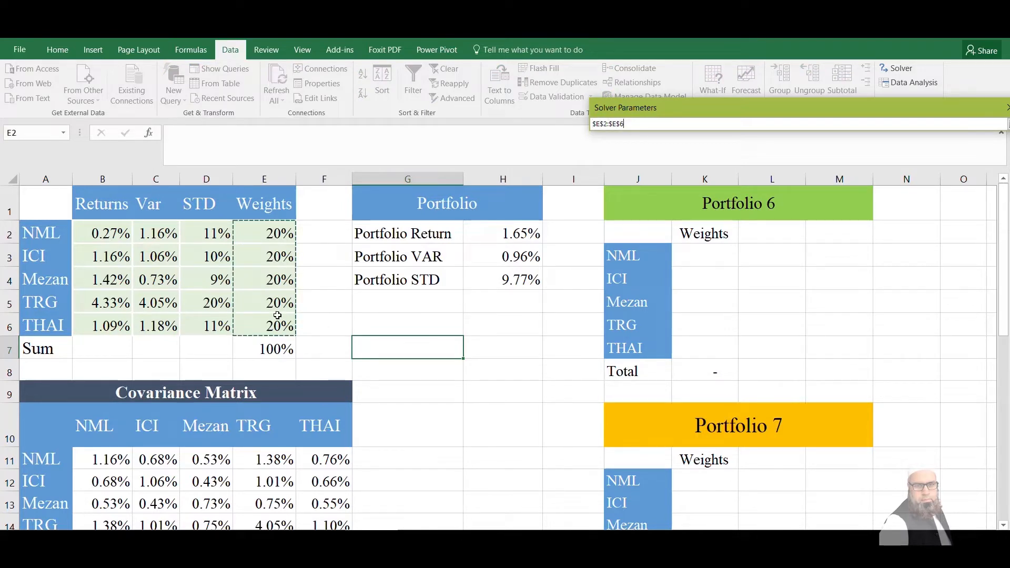
pyautogui.press('Return')
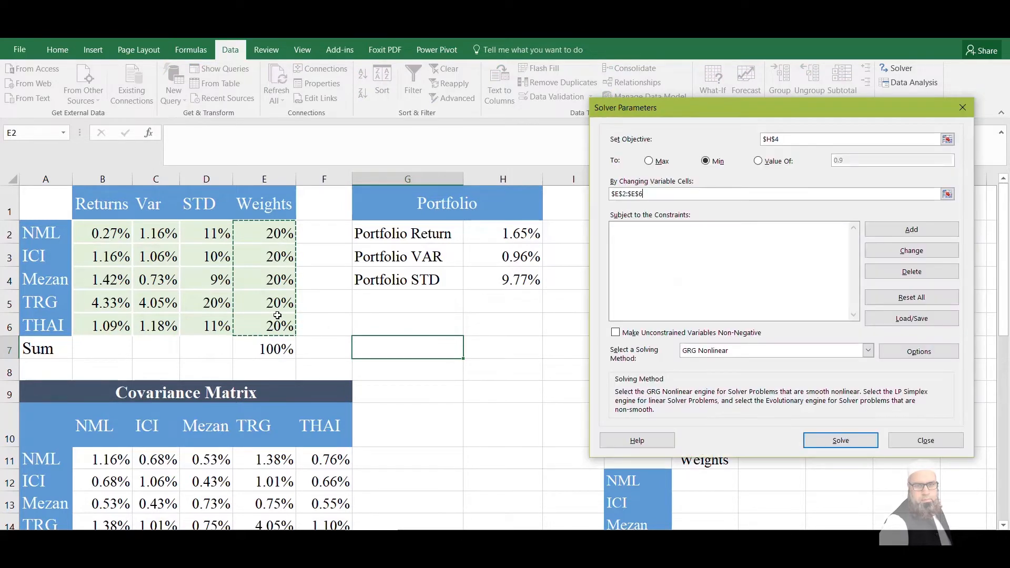
# Add a Solver constraint that the sum of weights in E7 equals 1
pyautogui.click(926, 230)
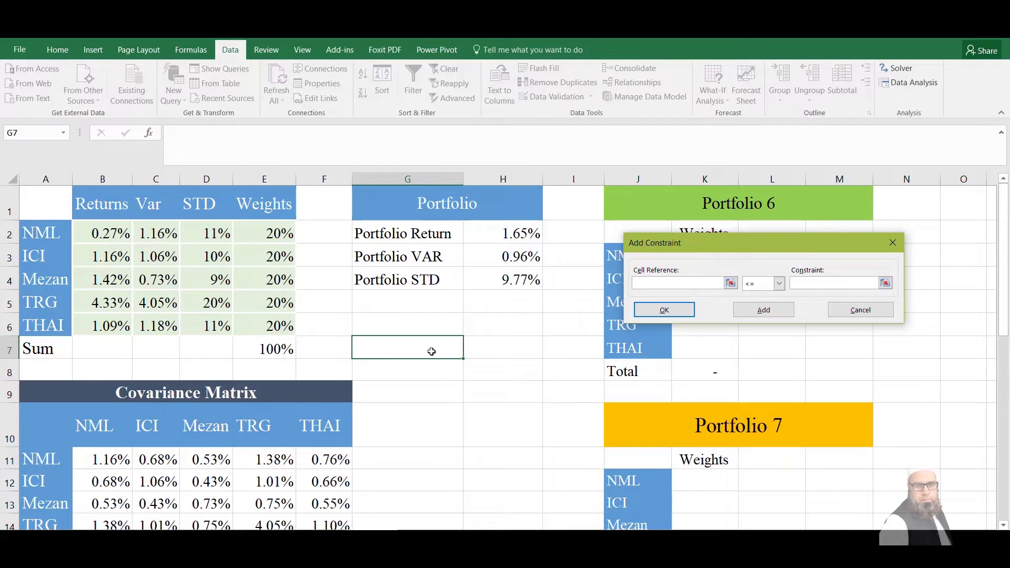
pyautogui.click(270, 347)
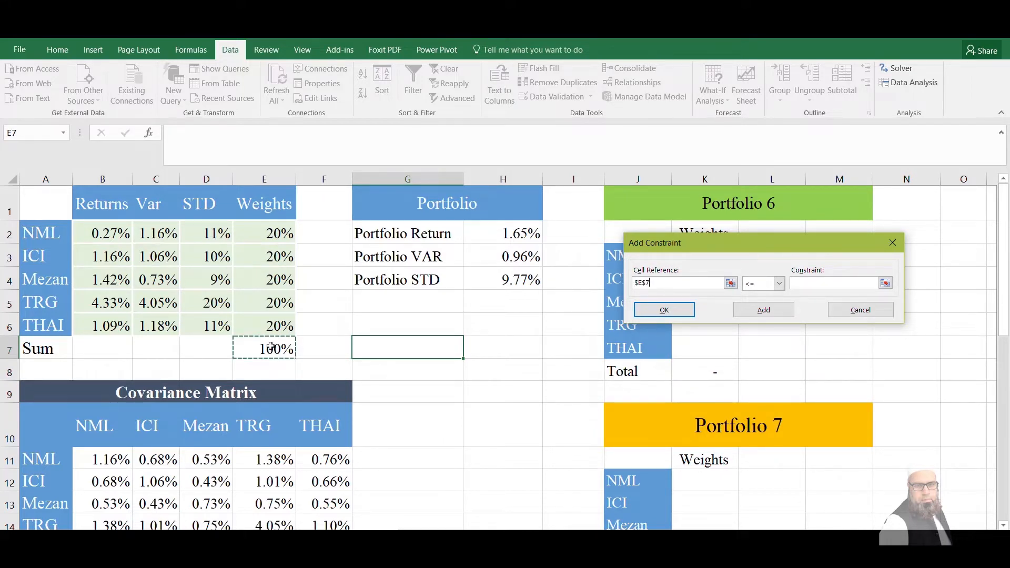
pyautogui.click(751, 286)
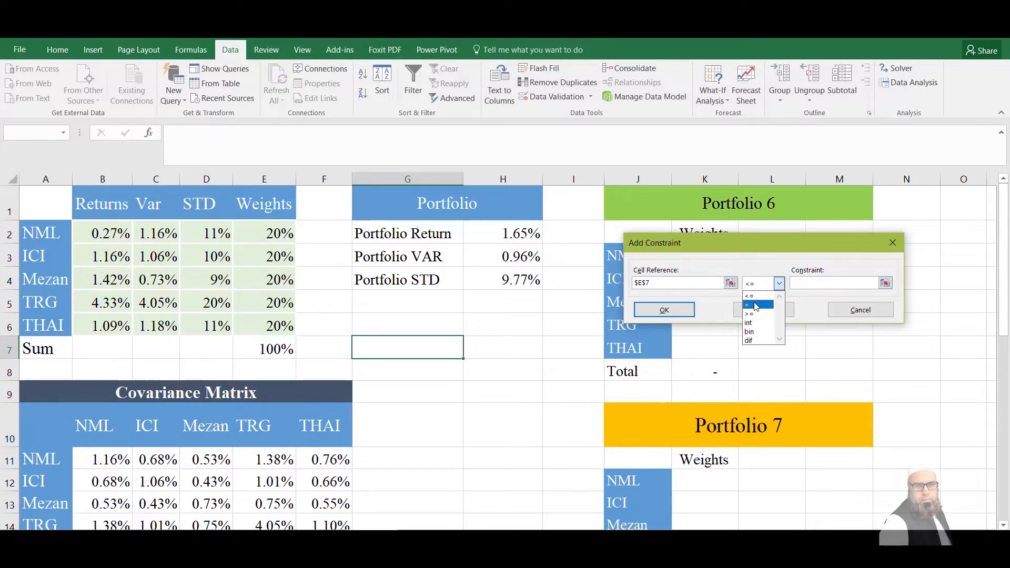
pyautogui.click(755, 306)
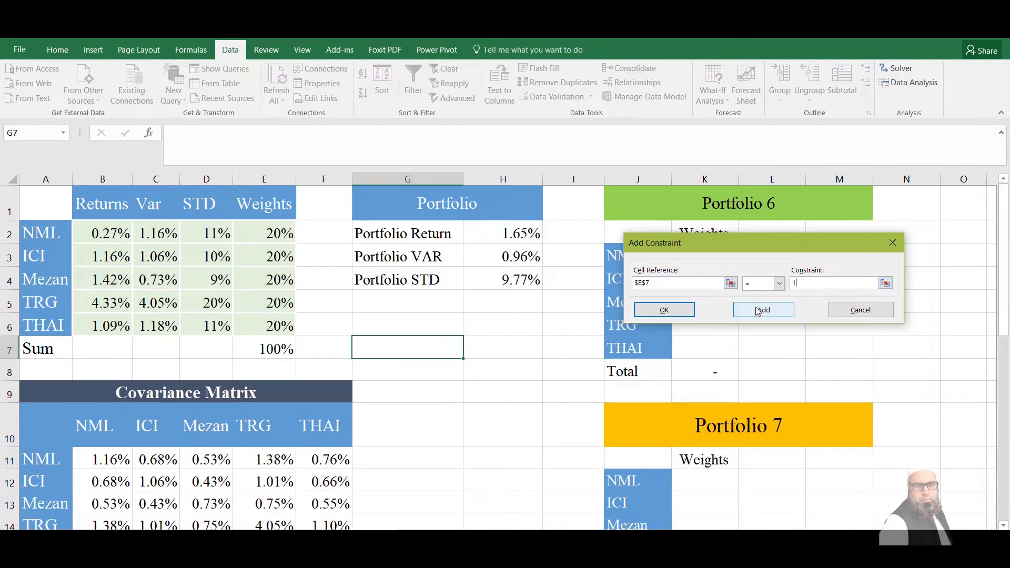
pyautogui.click(664, 310)
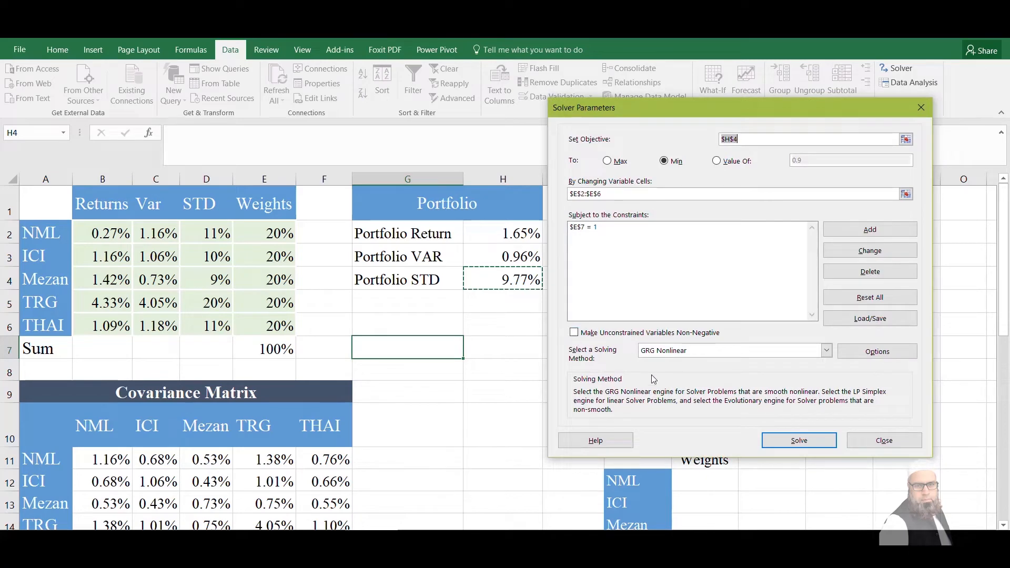
# Solve for the minimum-risk weights, keep the Solver solution and select the Portfolio STD cell
pyautogui.click(780, 436)
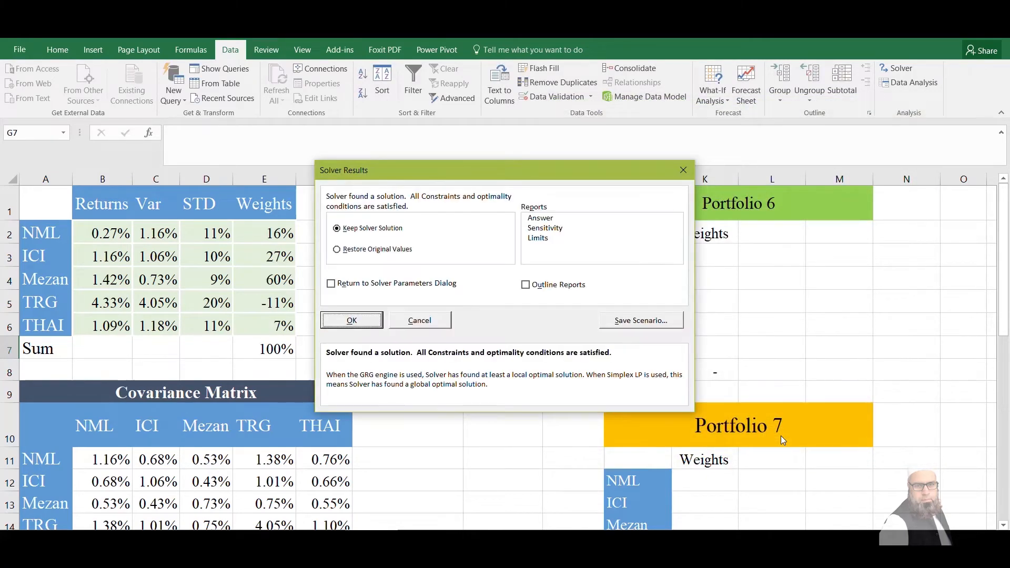
pyautogui.click(358, 321)
pyautogui.click(518, 279)
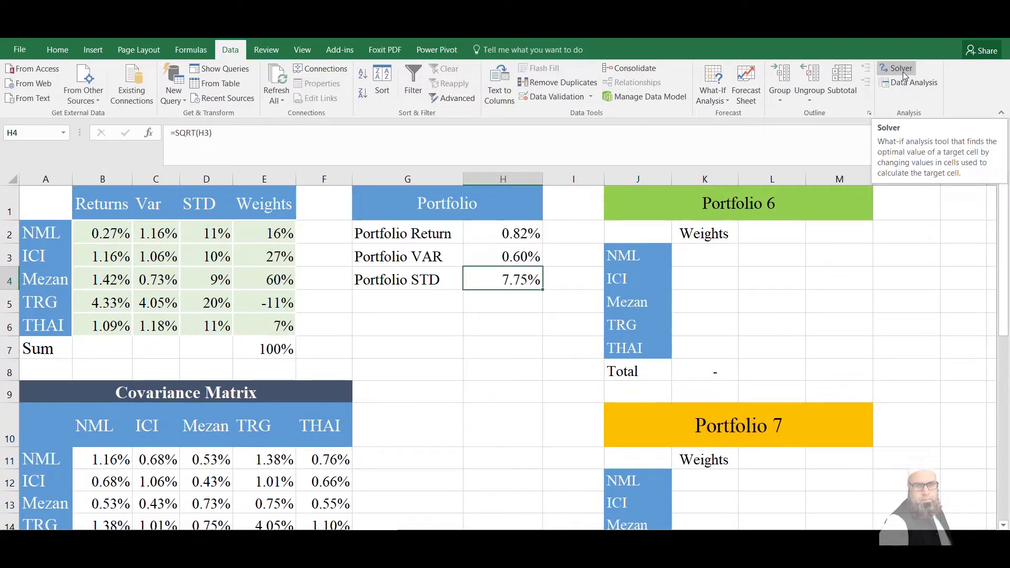
# Run Solver again with the same settings and keep its solution
pyautogui.click(902, 72)
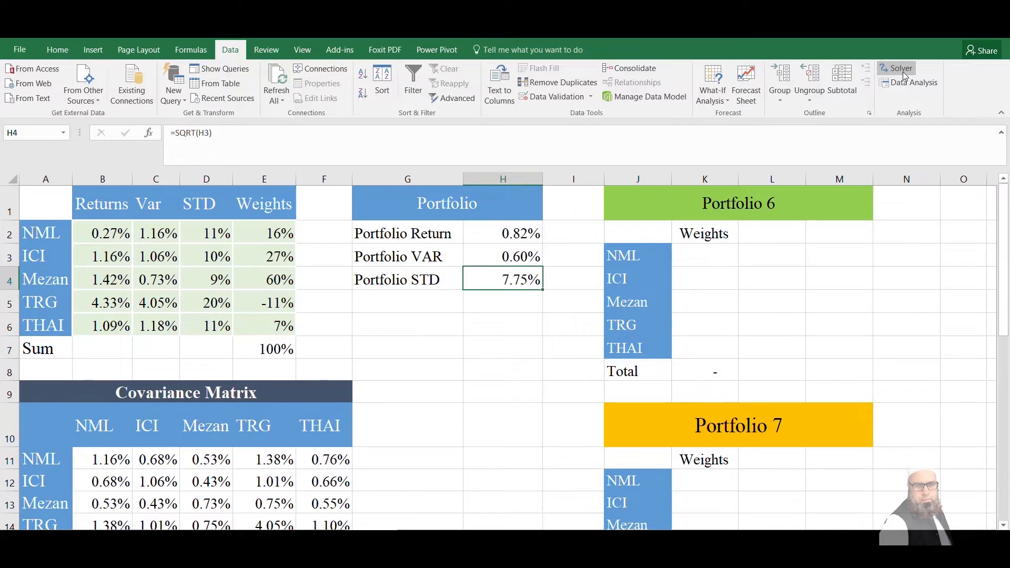
pyautogui.click(763, 441)
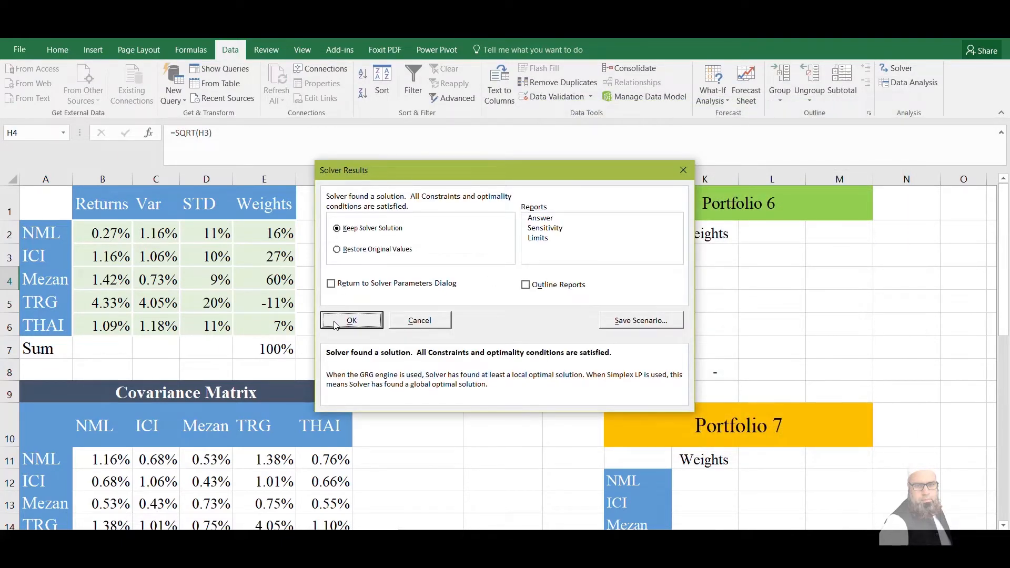
pyautogui.click(351, 321)
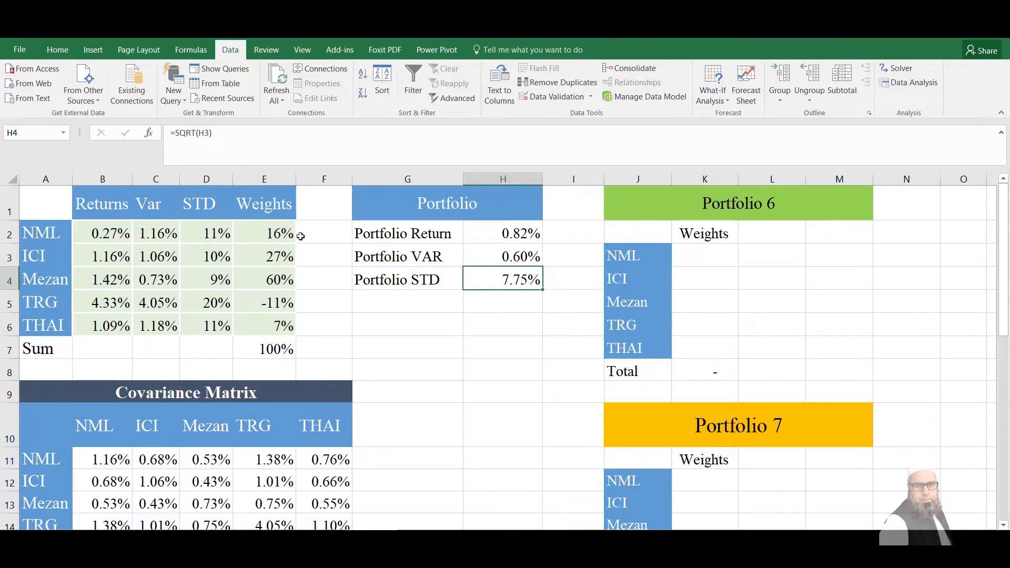
# Copy the weights and portfolio results in E2:H6 and paste them as values into the MV table starting at K21
pyautogui.moveTo(264, 226); pyautogui.dragTo(503, 324)
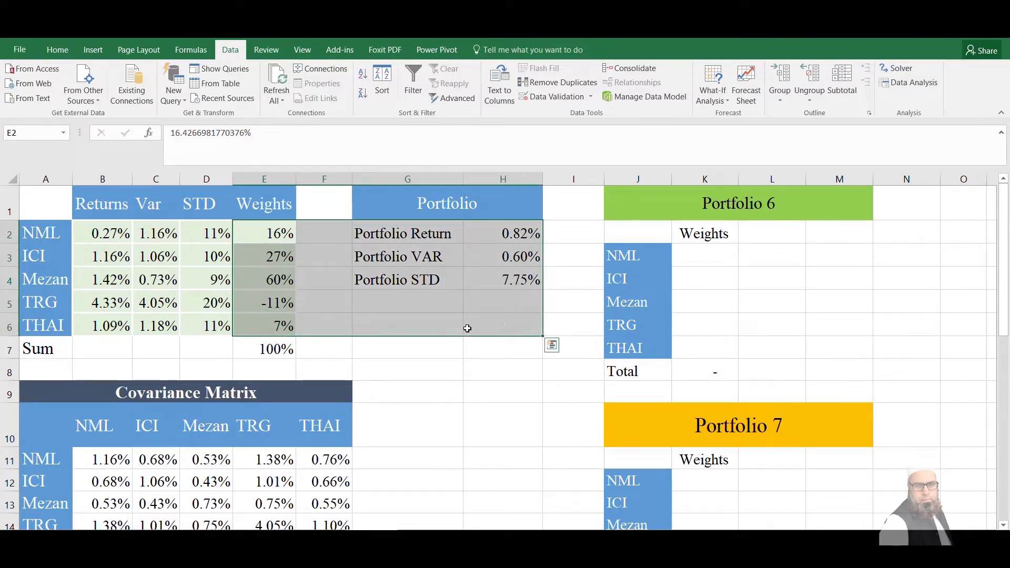
pyautogui.hotkey('ctrl', 'c')
pyautogui.click(620, 433)
pyautogui.press('Down')
pyautogui.press('Down')
pyautogui.press('Down')
pyautogui.press('Down')
pyautogui.press('Down')
pyautogui.press('Down')
pyautogui.press('Down')
pyautogui.press('Down')
pyautogui.press('Down')
pyautogui.press('Down')
pyautogui.press('Down')
pyautogui.press('Down')
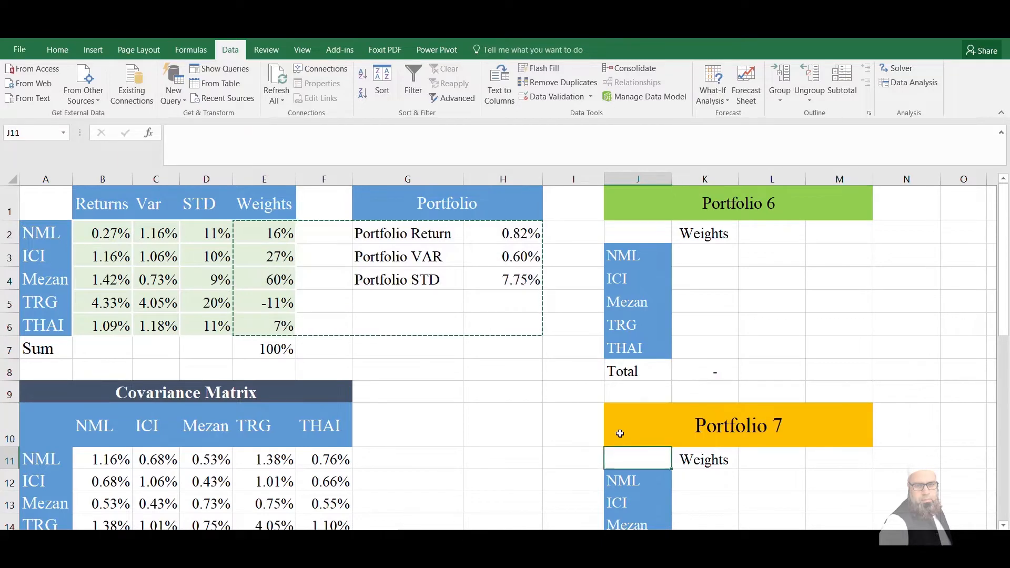
pyautogui.press('Down')
pyautogui.press('Down')
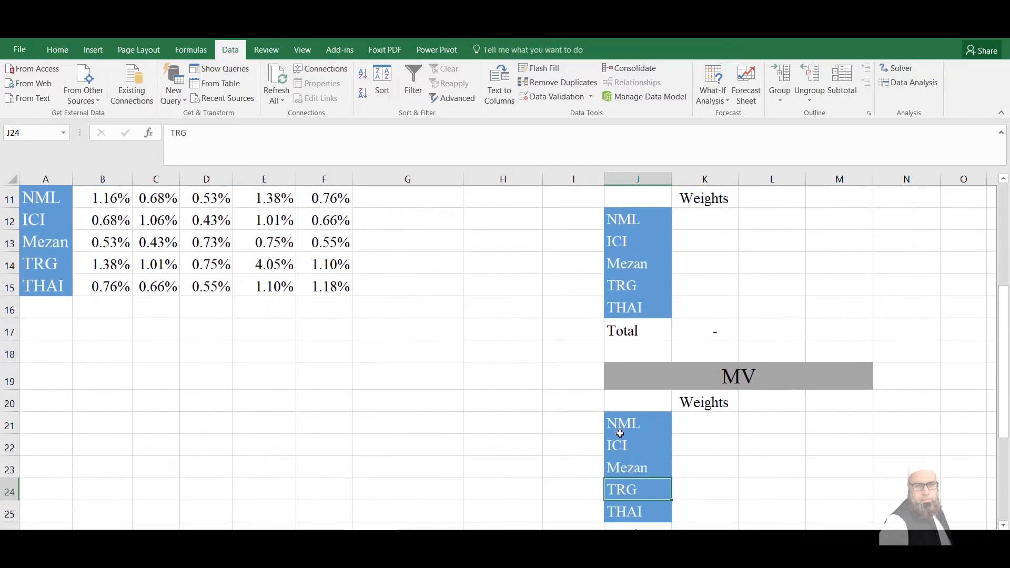
pyautogui.click(704, 425)
pyautogui.rightClick(704, 424)
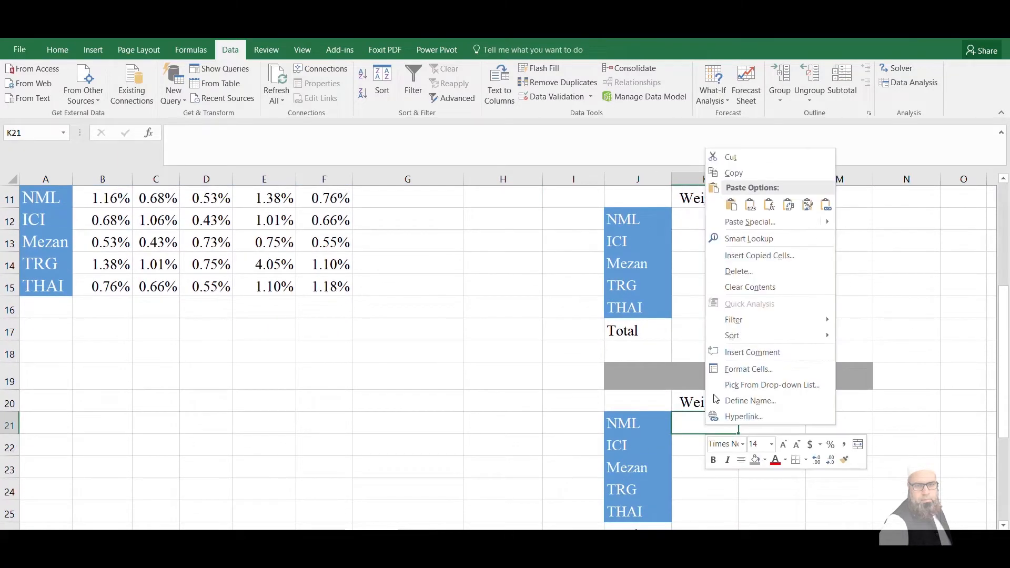
pyautogui.click(750, 205)
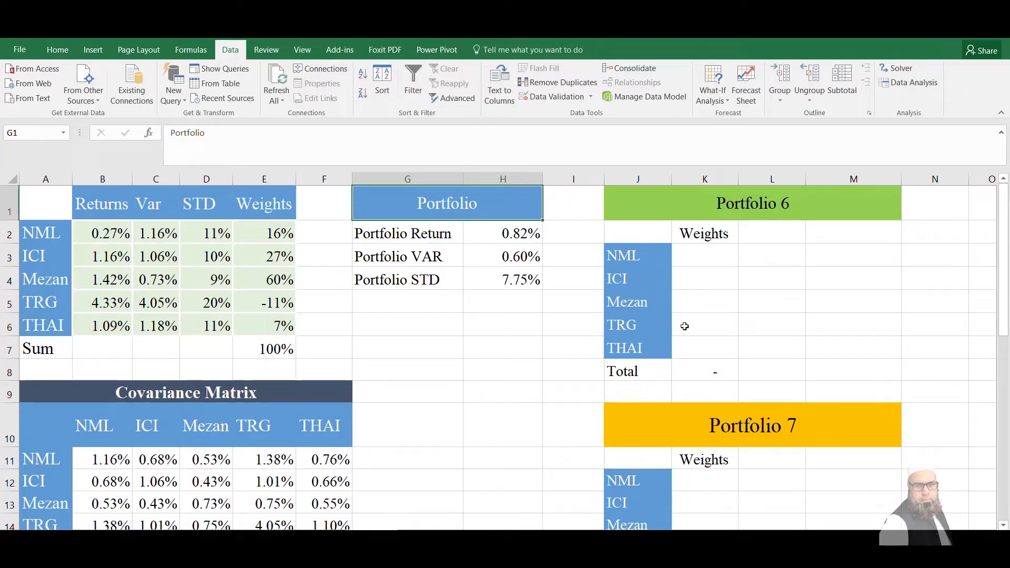
# Set Solver to maximize the Portfolio Return in cell H2 as its objective
pyautogui.click(492, 281)
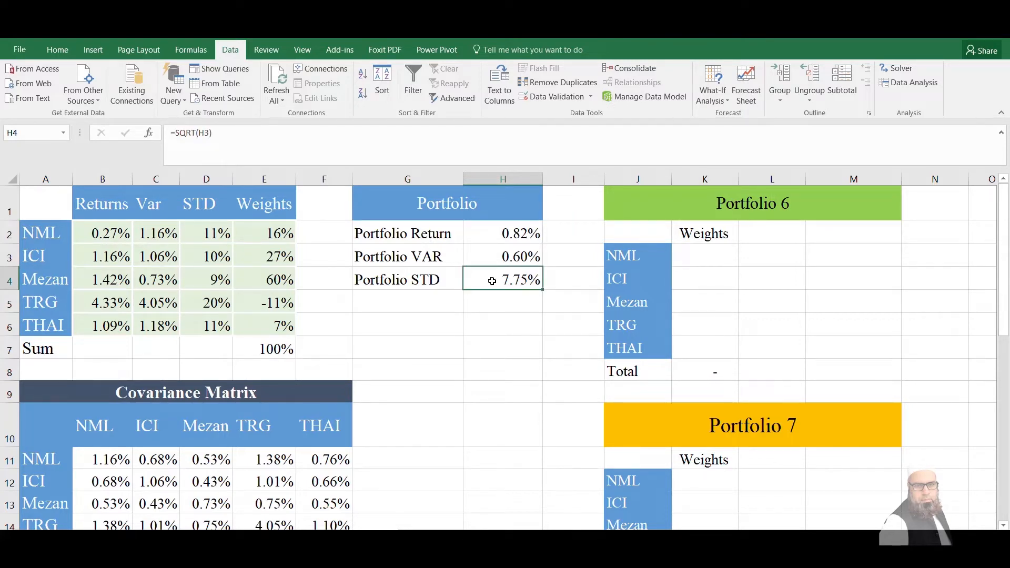
pyautogui.click(561, 235)
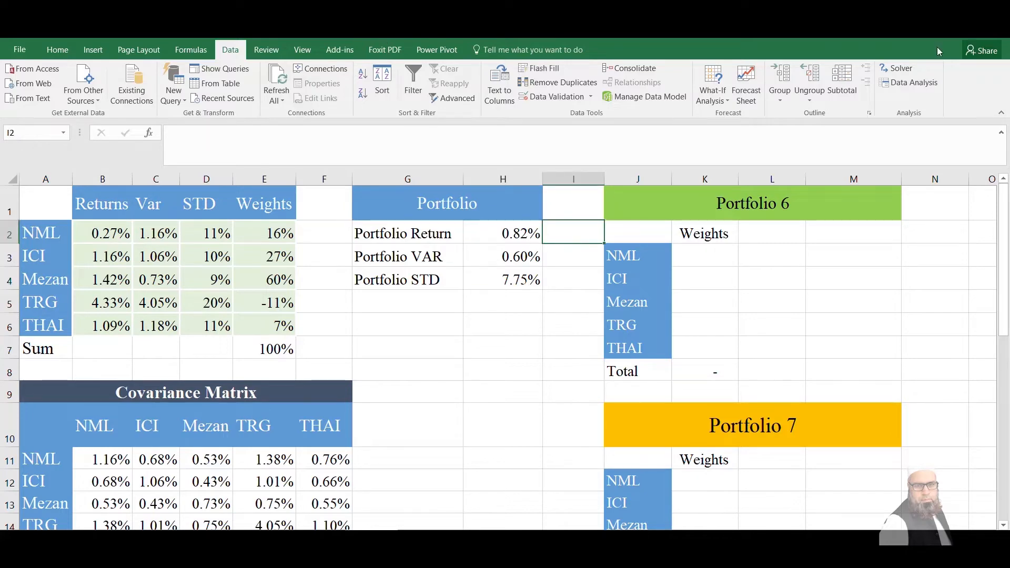
pyautogui.click(910, 67)
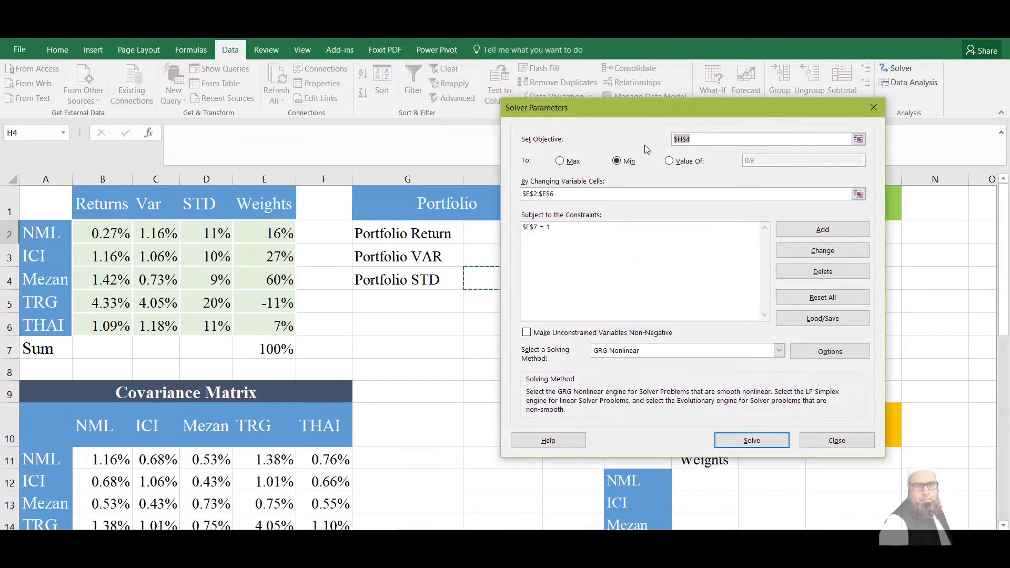
pyautogui.click(560, 161)
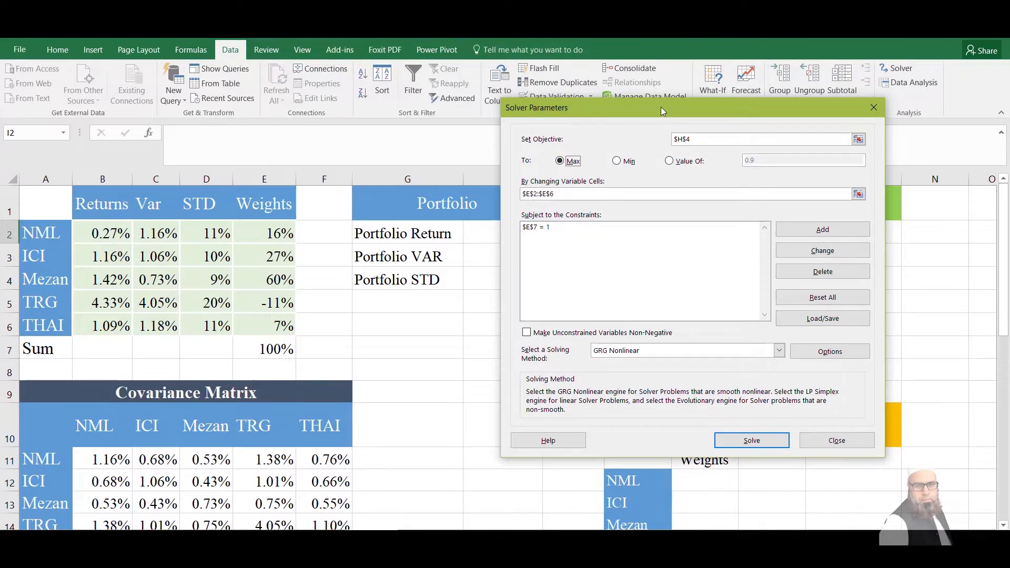
pyautogui.moveTo(660, 106); pyautogui.dragTo(727, 294)
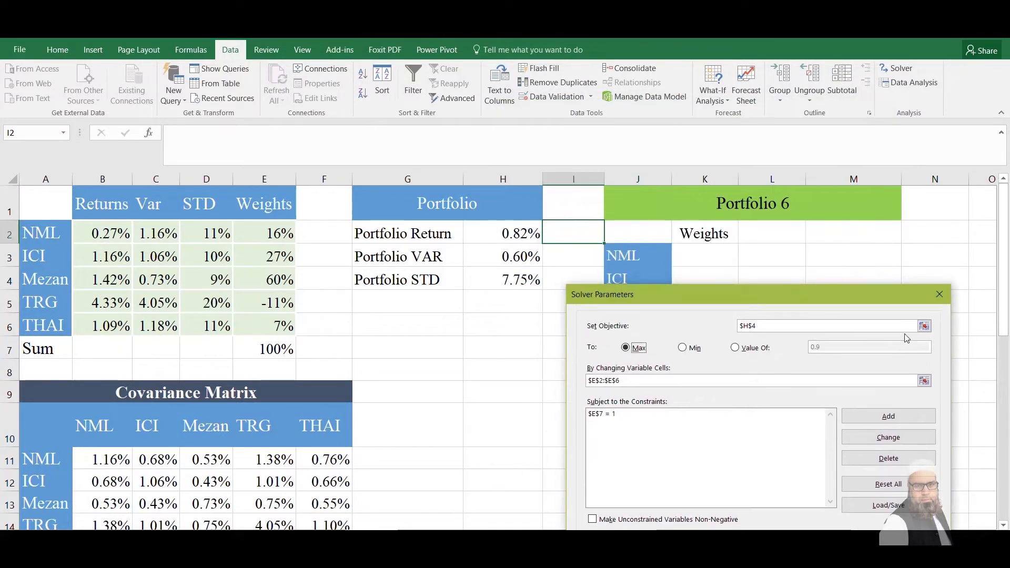
pyautogui.click(924, 326)
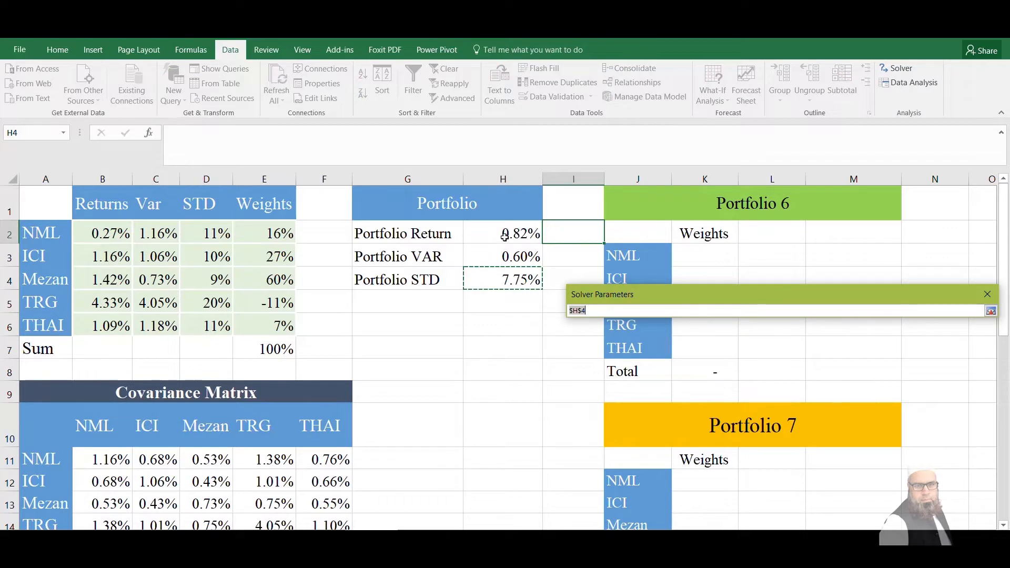
pyautogui.click(504, 237)
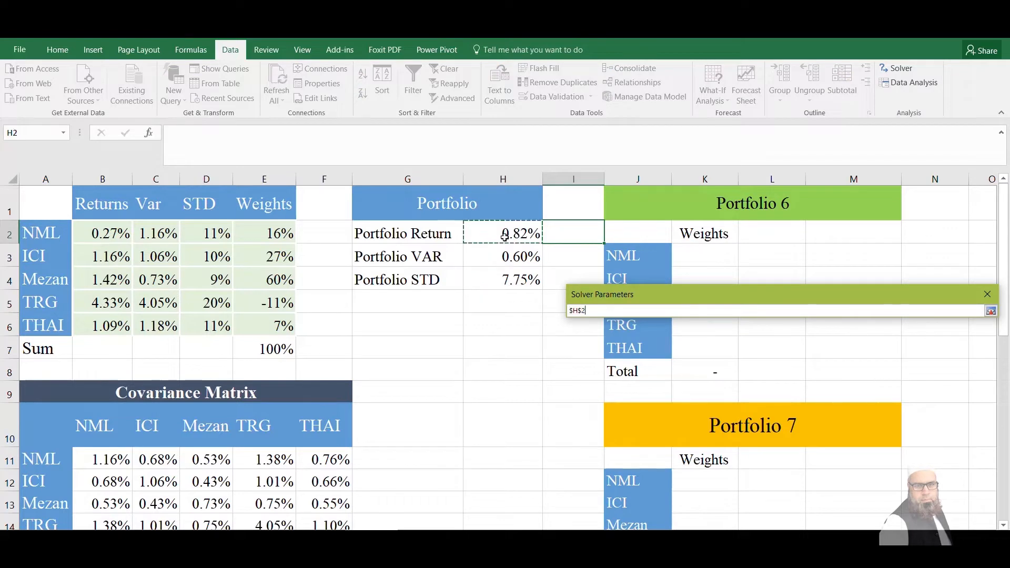
pyautogui.click(991, 311)
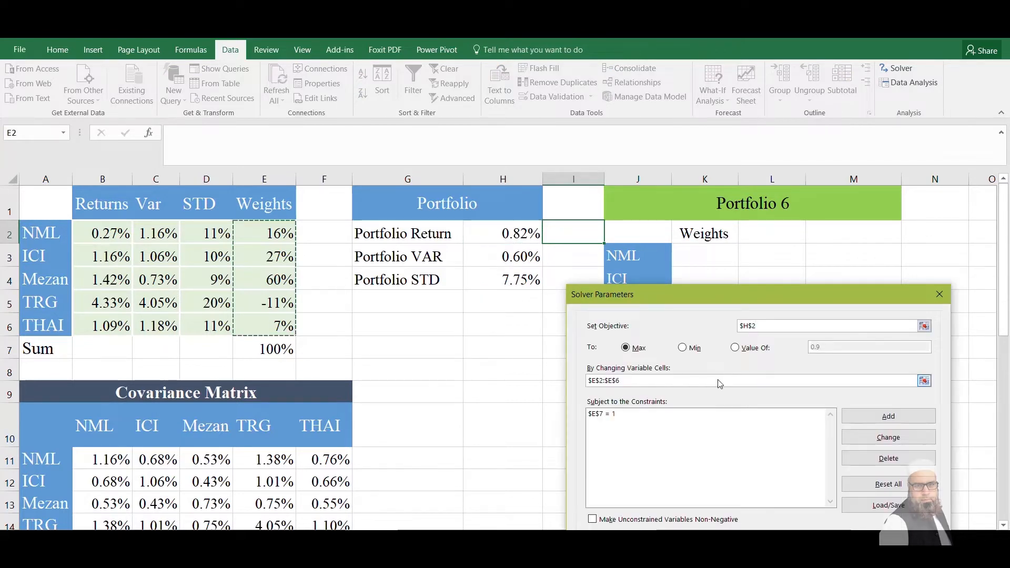
# Reselect the weights in E2:E6 as Solver's changing variable cells
pyautogui.click(924, 381)
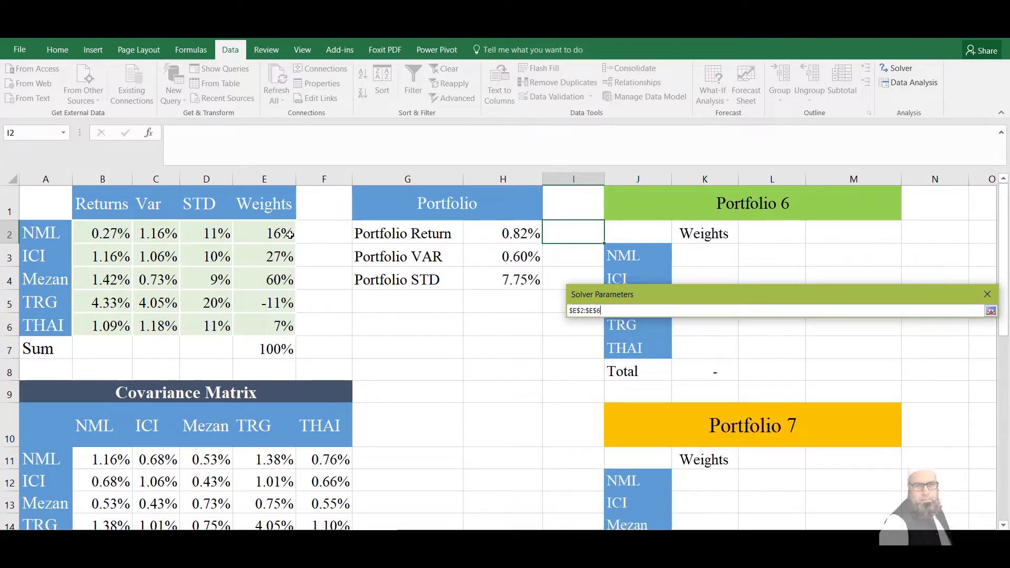
pyautogui.press('BackSpace')
pyautogui.press('BackSpace')
pyautogui.press('BackSpace')
pyautogui.press('BackSpace')
pyautogui.press('BackSpace')
pyautogui.press('BackSpace')
pyautogui.press('BackSpace')
pyautogui.press('BackSpace')
pyautogui.moveTo(290, 234); pyautogui.dragTo(277, 322)
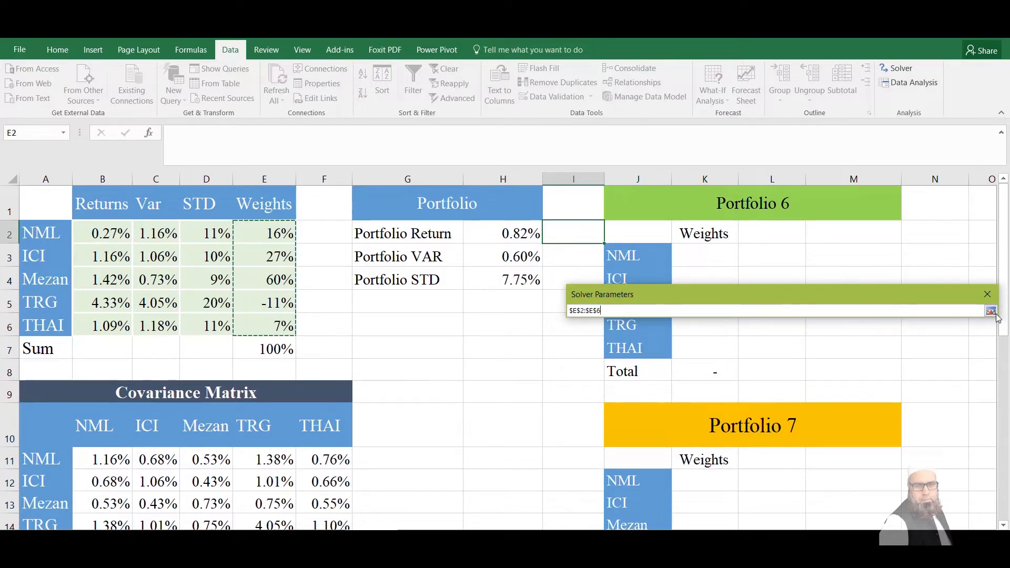
pyautogui.click(989, 312)
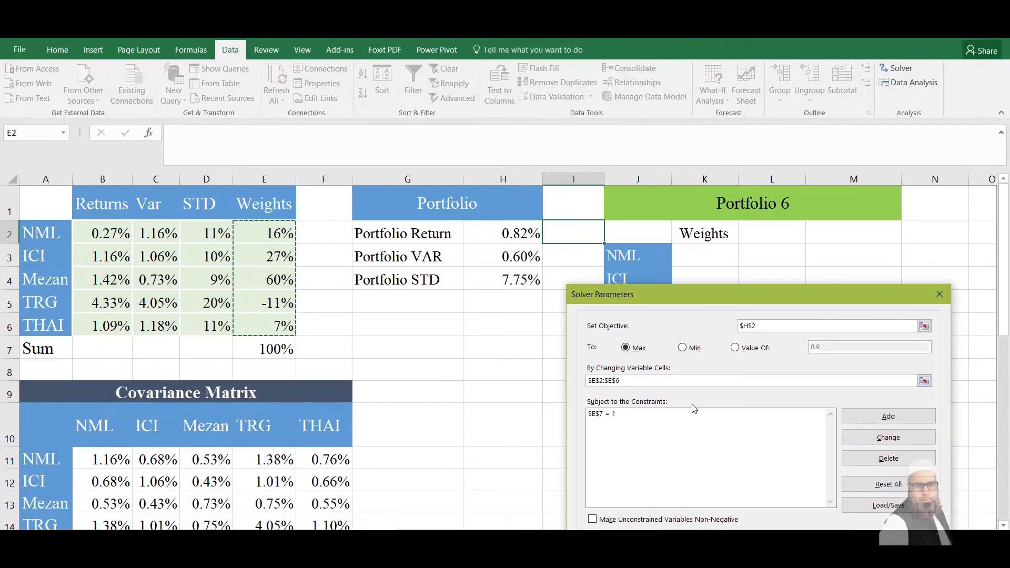
# Add a Solver constraint that the Portfolio STD in H4 equals 0.08
pyautogui.click(645, 415)
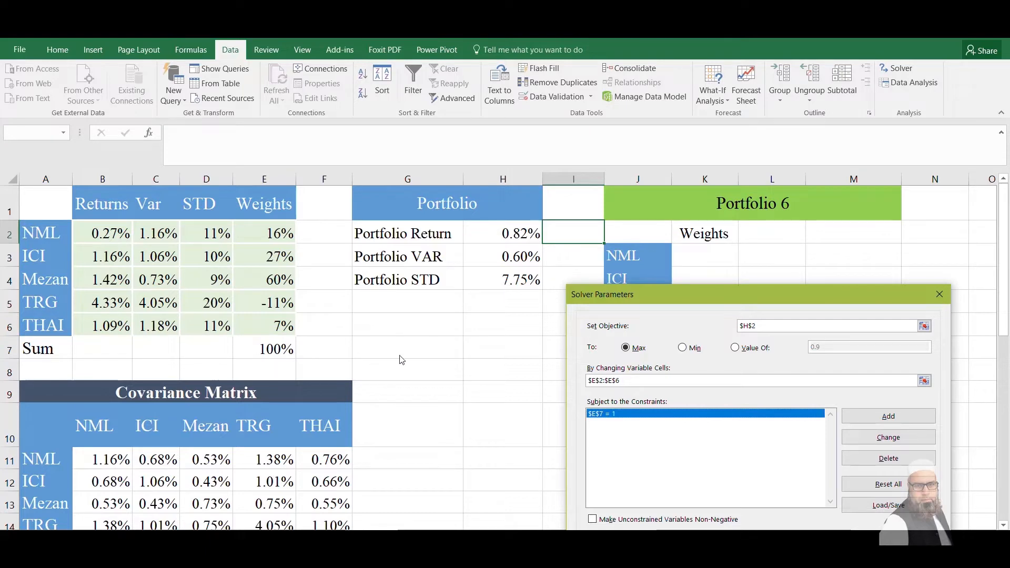
pyautogui.click(876, 419)
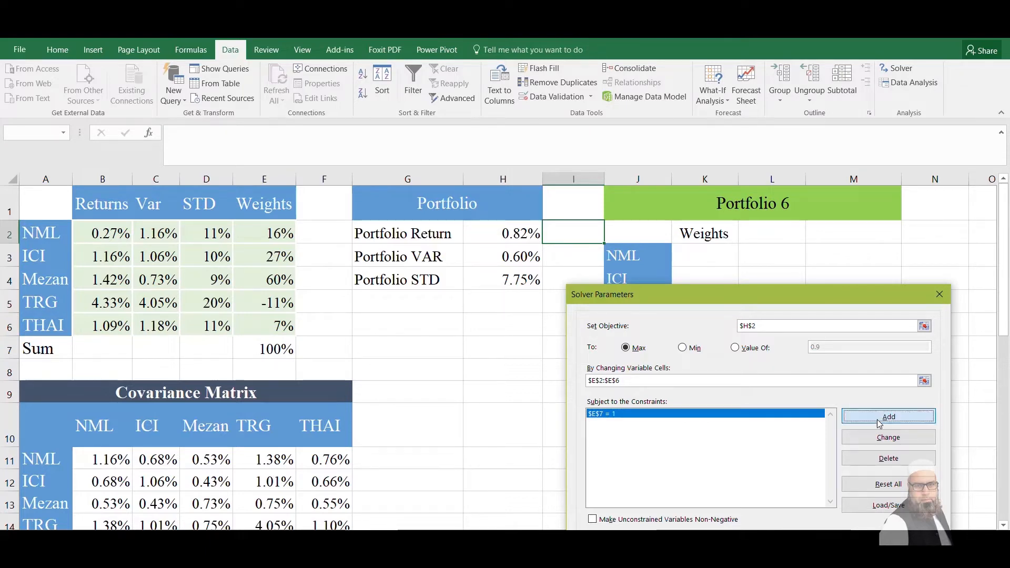
pyautogui.click(506, 282)
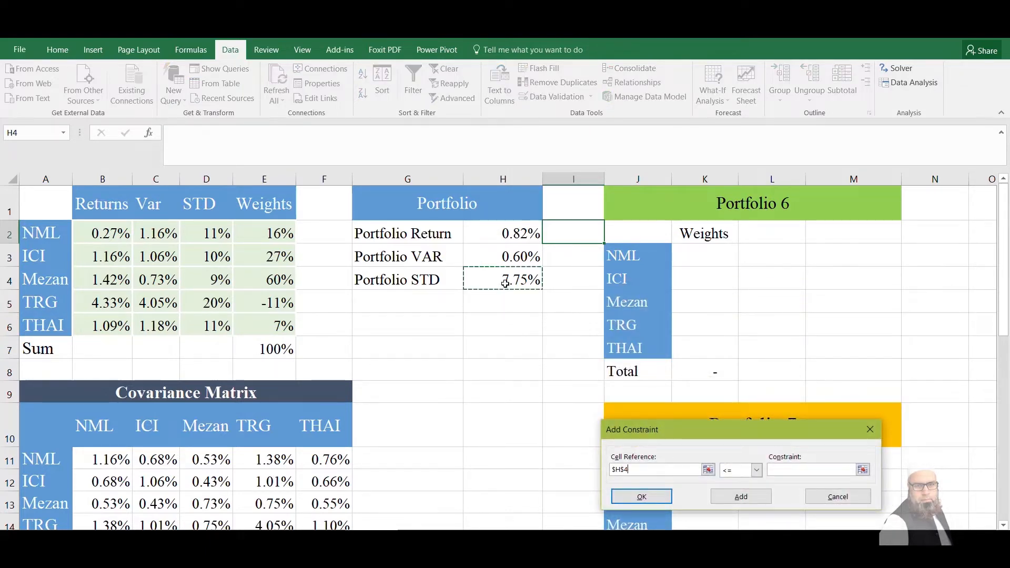
pyautogui.click(756, 469)
pyautogui.click(734, 493)
pyautogui.click(799, 468)
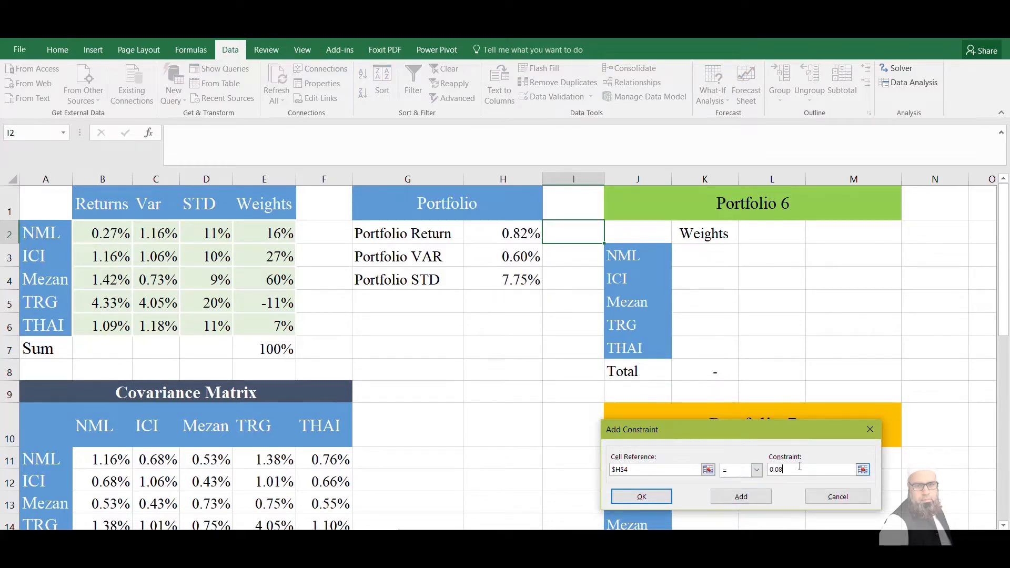
pyautogui.click(641, 496)
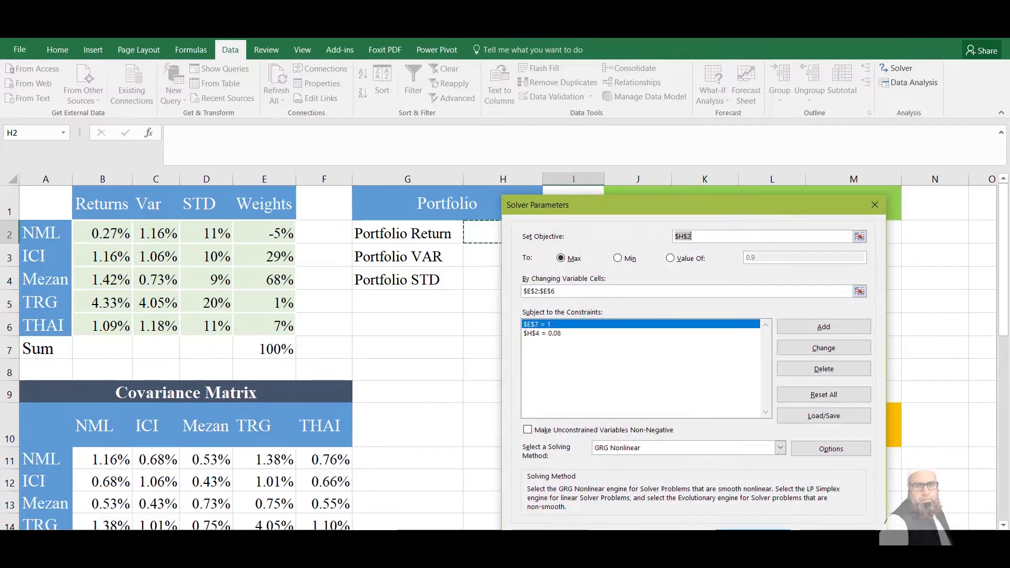
# Solve for the maximum-return weights and keep the Solver solution without returning to the parameters dialog
pyautogui.click(739, 536)
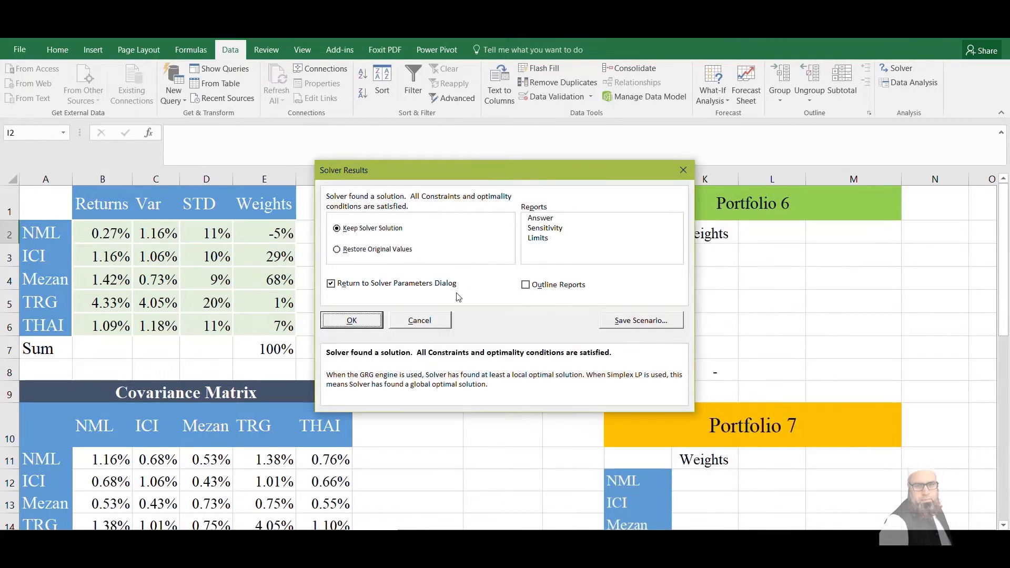
pyautogui.click(364, 283)
pyautogui.click(352, 315)
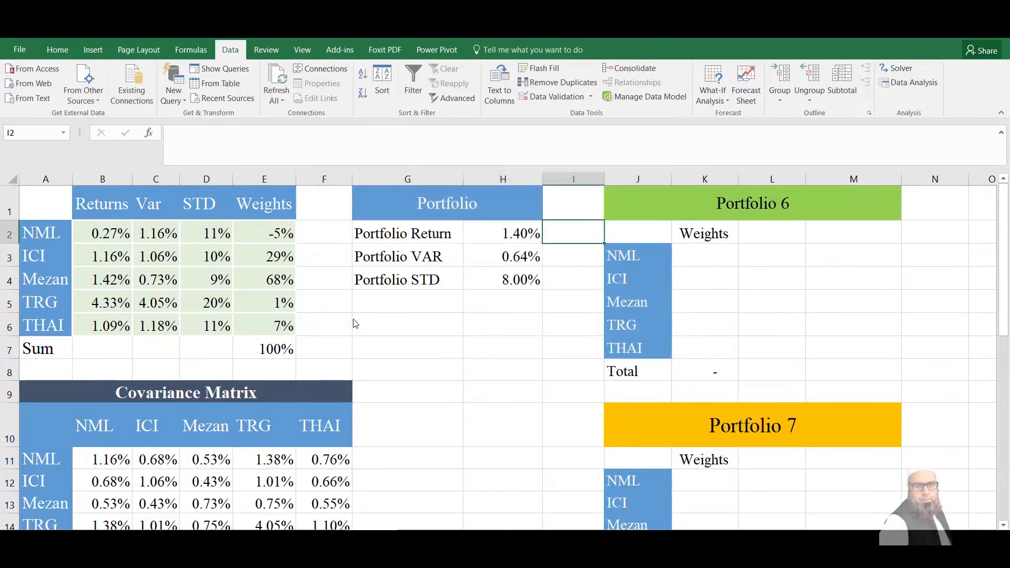
pyautogui.click(479, 325)
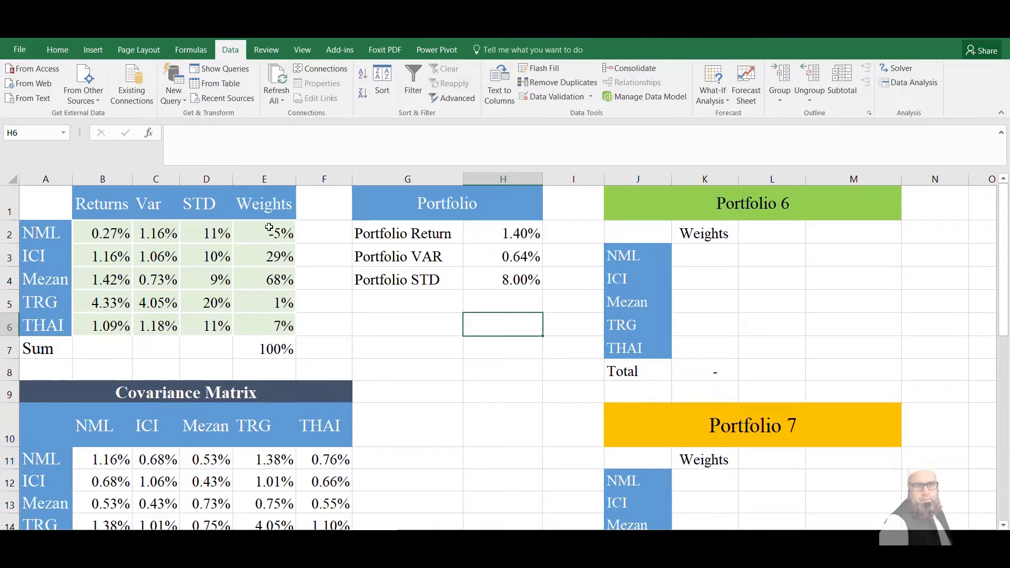
# Copy the weights and portfolio results in E2:H6 and paste them as values into the Portfolio 6 table starting at K3
pyautogui.moveTo(279, 231); pyautogui.dragTo(499, 320)
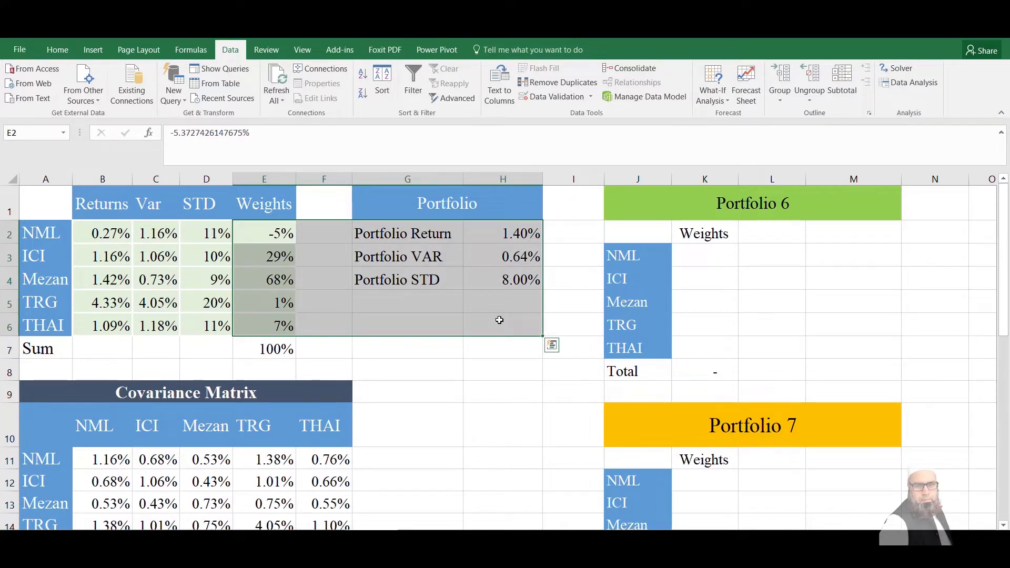
pyautogui.hotkey('ctrl', 'c')
pyautogui.click(707, 253)
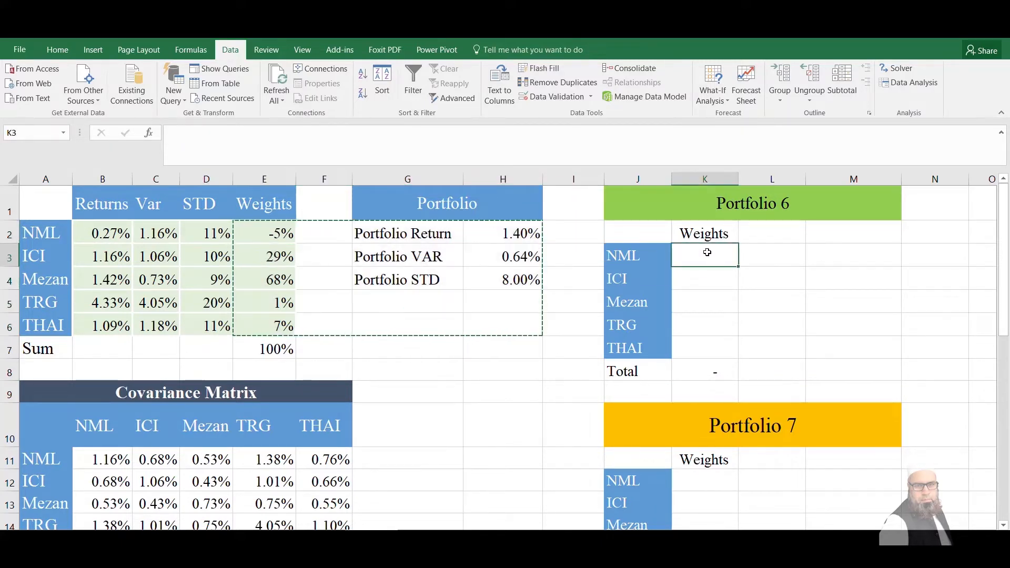
pyautogui.rightClick(707, 253)
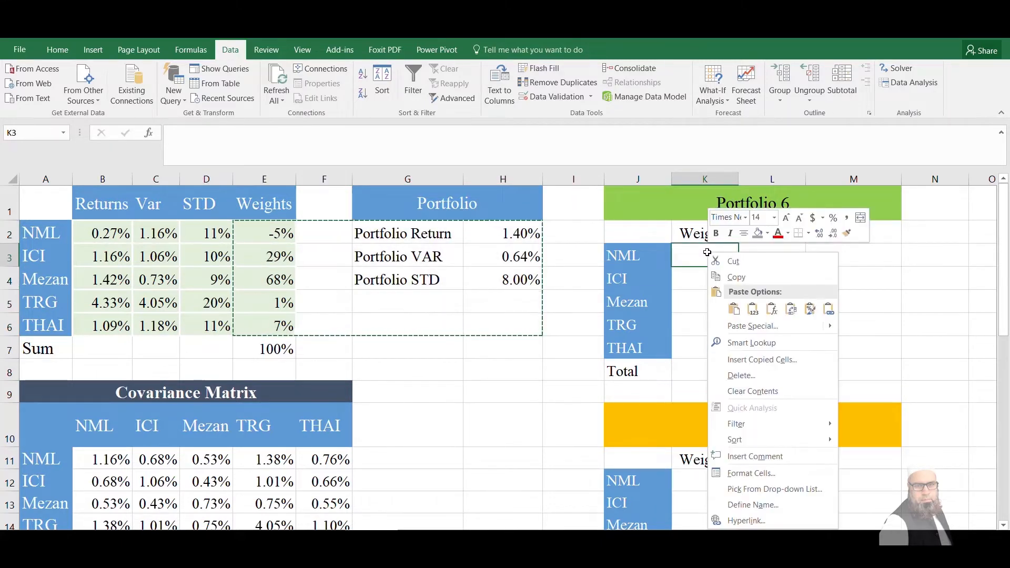
pyautogui.click(753, 309)
pyautogui.click(419, 301)
# Change the Solver constraint on H4 to equal 0.12, solve again and keep the solution
pyautogui.click(502, 233)
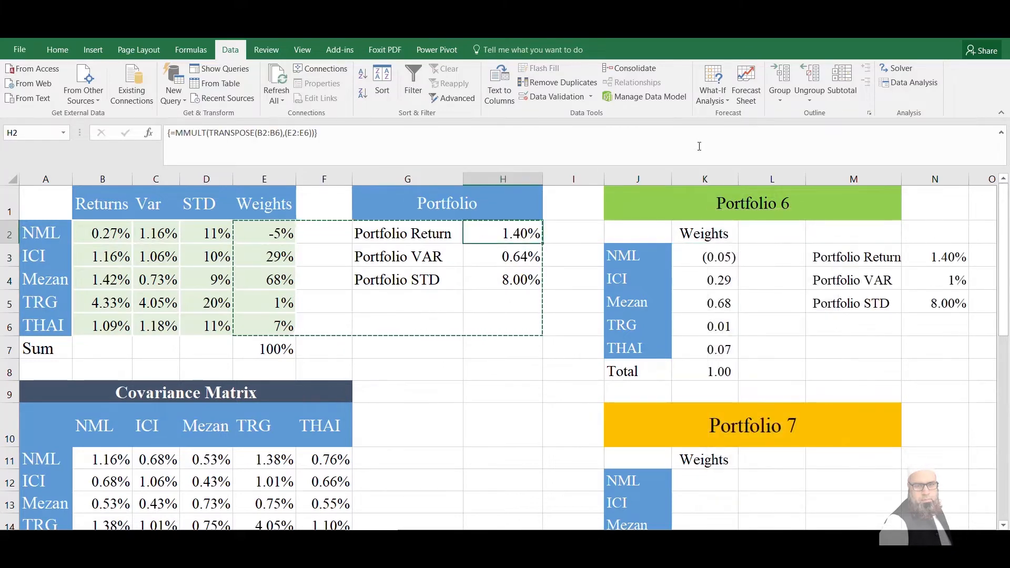
pyautogui.click(897, 72)
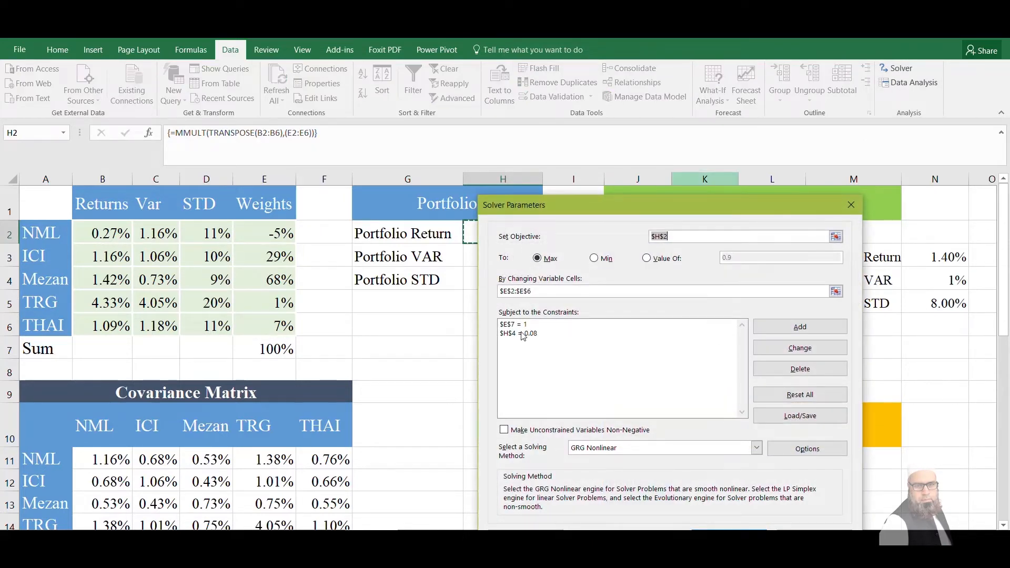
pyautogui.click(523, 335)
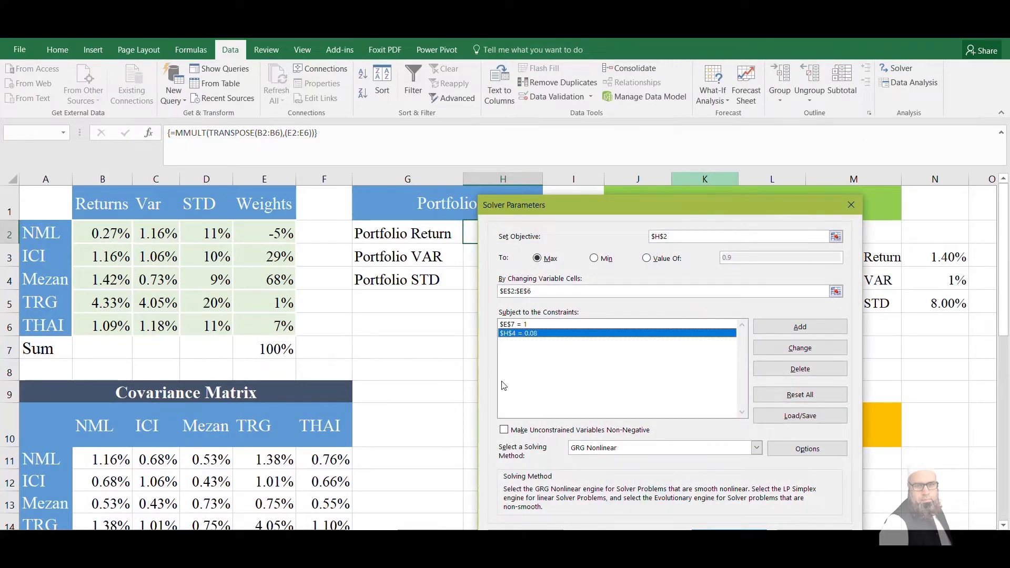
pyautogui.click(803, 351)
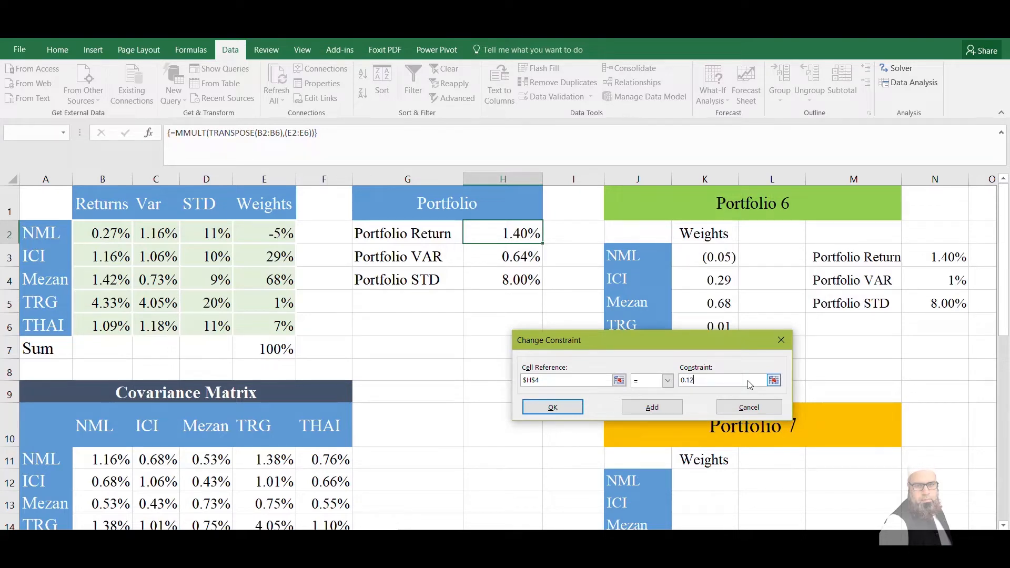
pyautogui.click(552, 407)
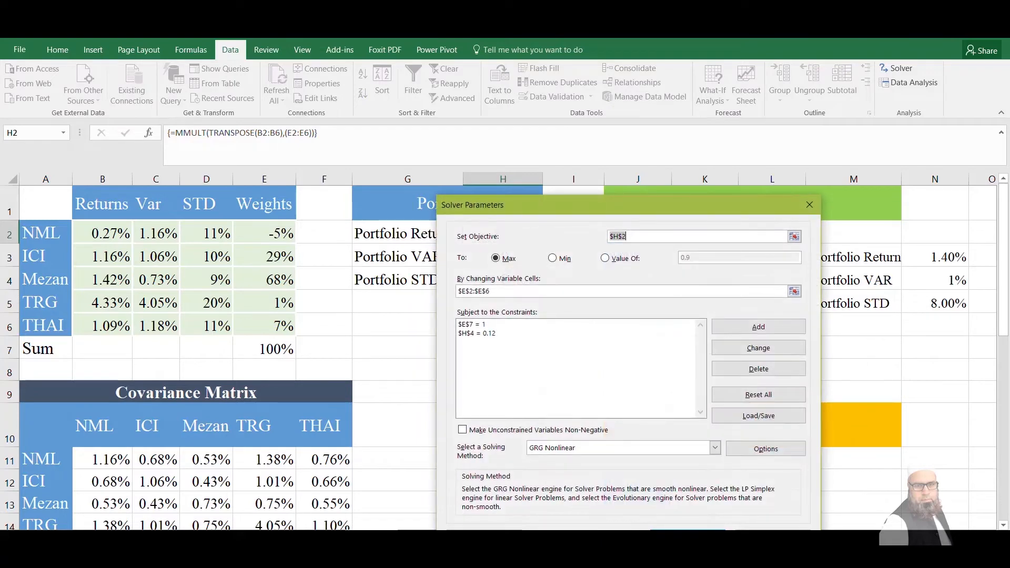
pyautogui.click(688, 535)
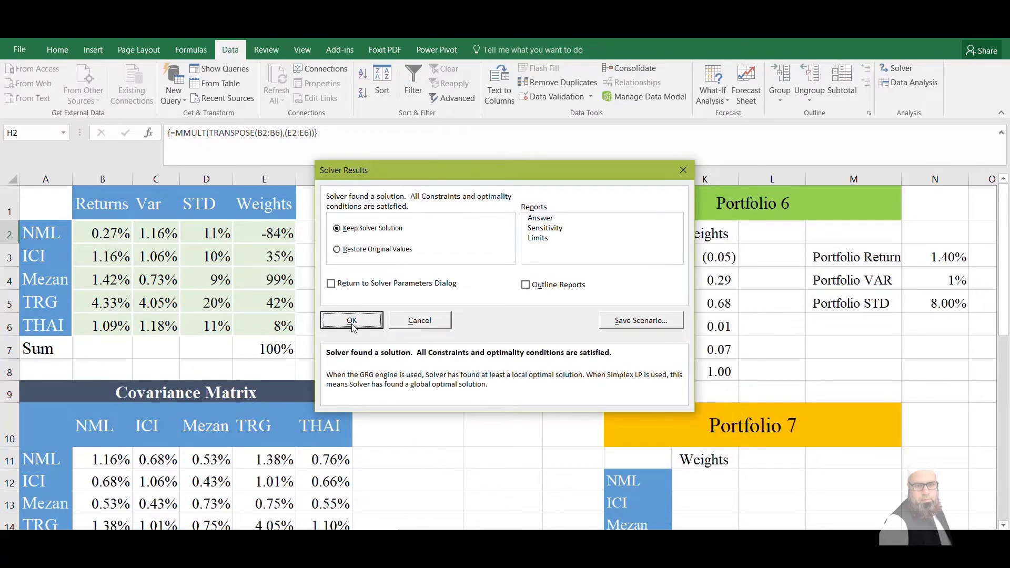
pyautogui.click(352, 320)
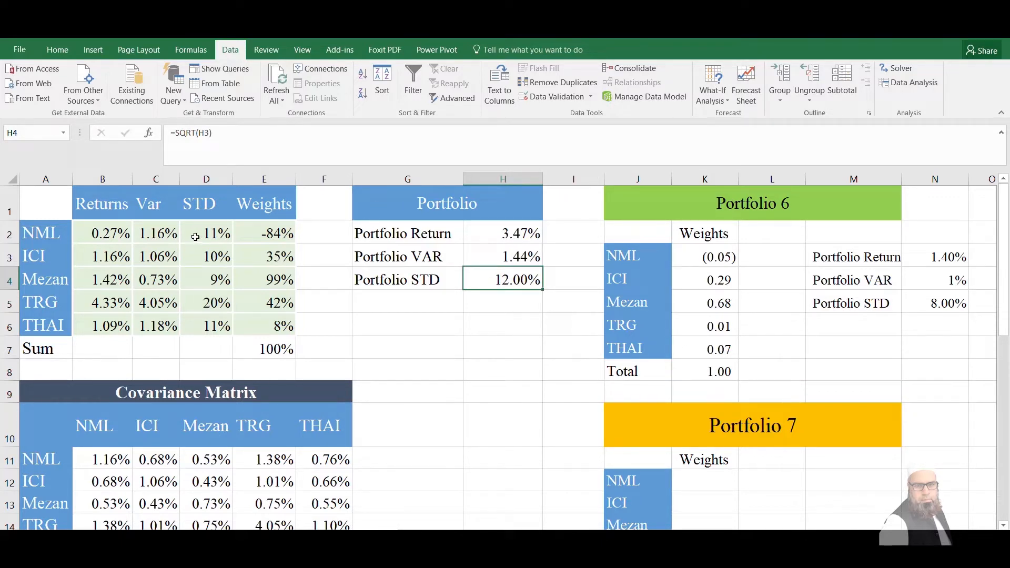
# Copy the updated weights and results in E2:H6 and paste them as values into the Portfolio 7 table starting at K12
pyautogui.moveTo(250, 231); pyautogui.dragTo(513, 319)
pyautogui.hotkey('ctrl', 'c')
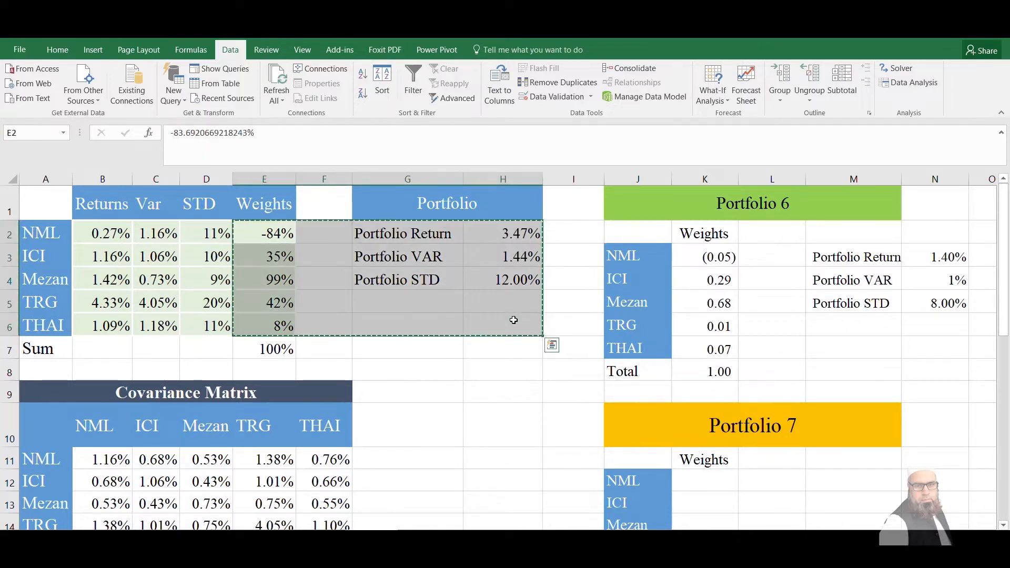
pyautogui.click(704, 480)
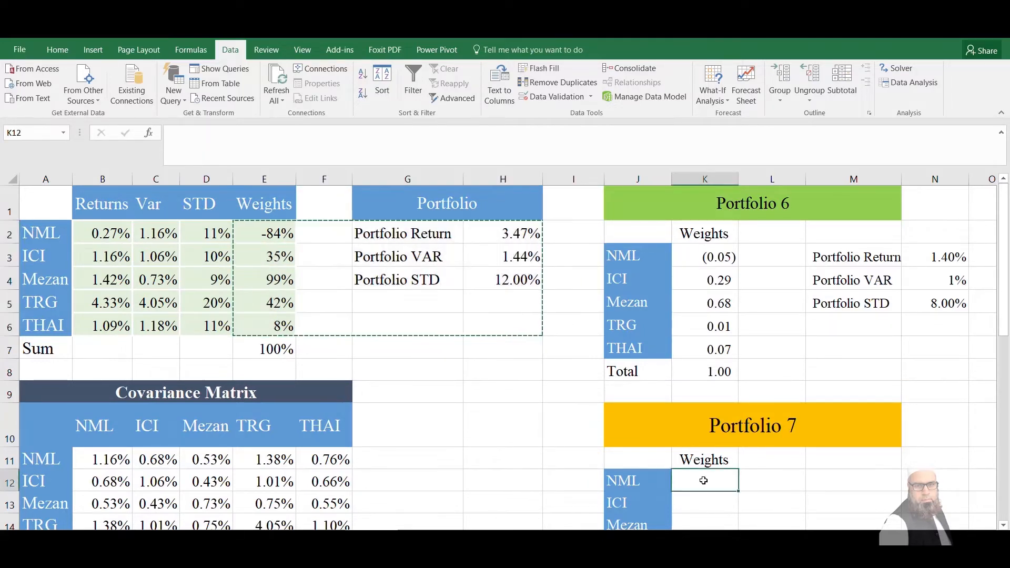
pyautogui.rightClick(703, 480)
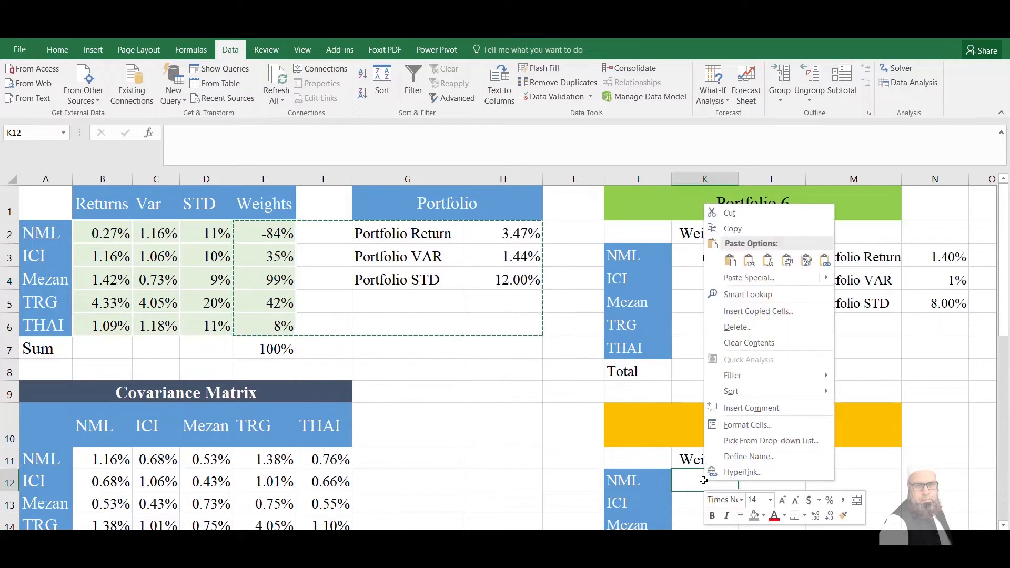
pyautogui.click(749, 261)
pyautogui.click(408, 349)
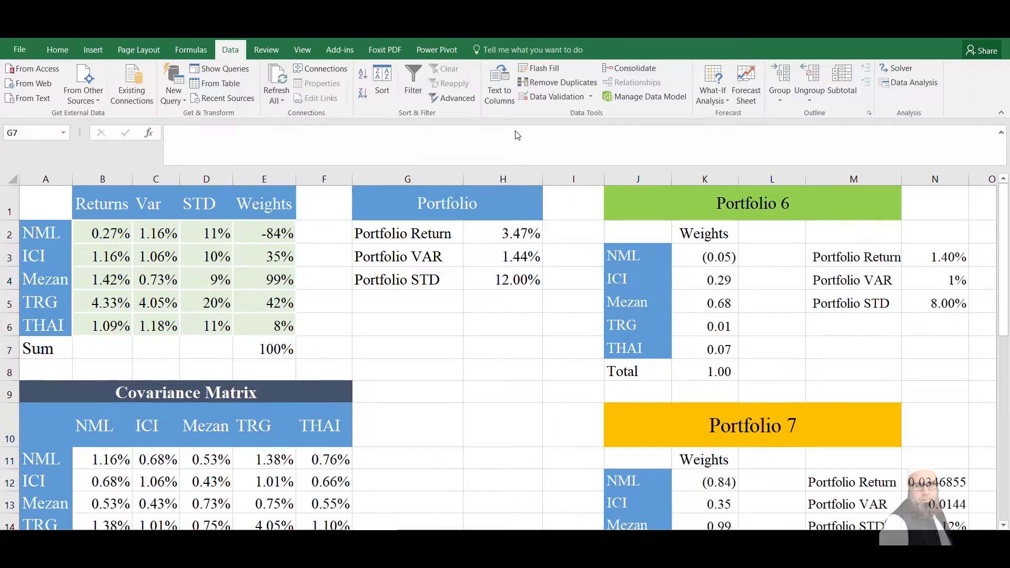
# Widen column J slightly to fit the row labels of the Linear Combination of 6 and 7 Portfolio table
pyautogui.press('Down')
pyautogui.press('Down')
pyautogui.press('Down')
pyautogui.press('Down')
pyautogui.press('Down')
pyautogui.press('Down')
pyautogui.press('Down')
pyautogui.press('Down')
pyautogui.press('Down')
pyautogui.press('Down')
pyautogui.press('Down')
pyautogui.press('Down')
pyautogui.press('Down')
pyautogui.press('Down')
pyautogui.press('Down')
pyautogui.press('Down')
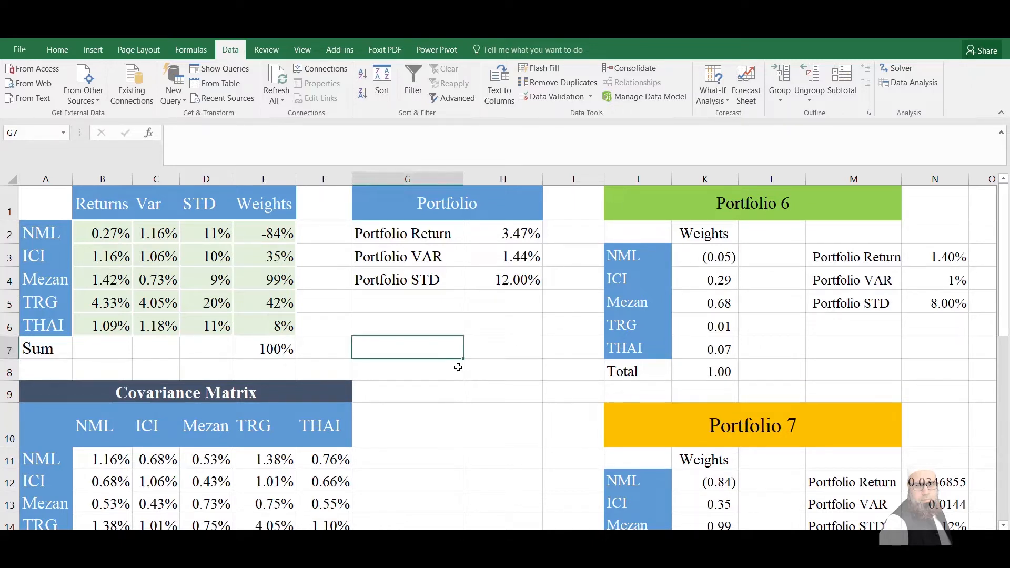
pyautogui.press('Down')
pyautogui.press('Down')
pyautogui.press('Down')
pyautogui.press('Down')
pyautogui.press('Down')
pyautogui.press('Down')
pyautogui.press('Down')
pyautogui.press('Down')
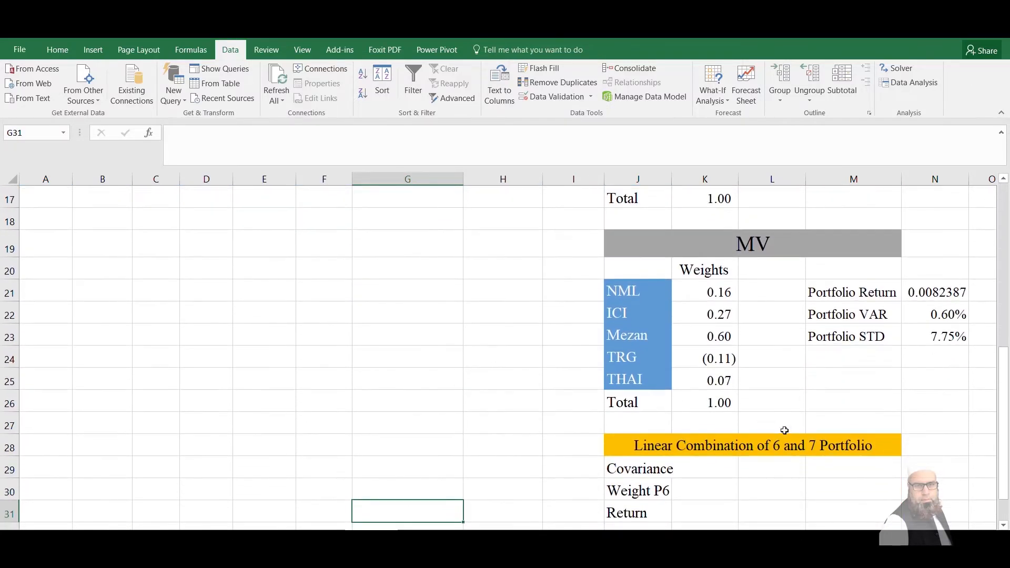
pyautogui.click(792, 458)
pyautogui.moveTo(673, 179); pyautogui.dragTo(683, 180)
pyautogui.click(712, 487)
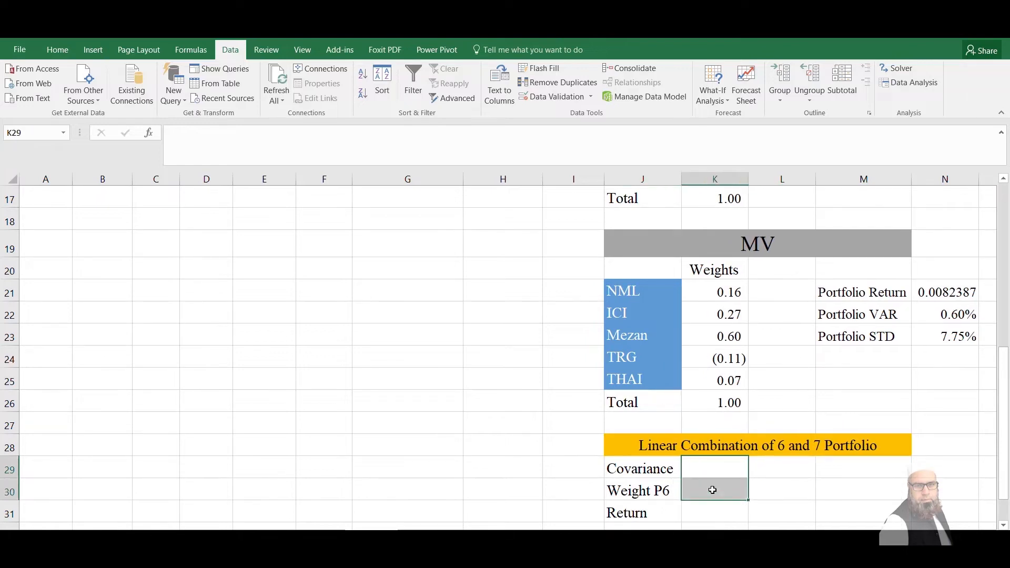
# Begin the Covariance formula in K29 with two nested MMULT functions and a TRANSPOSE function inside them
pyautogui.press('Down')
pyautogui.press('Down')
pyautogui.press('Down')
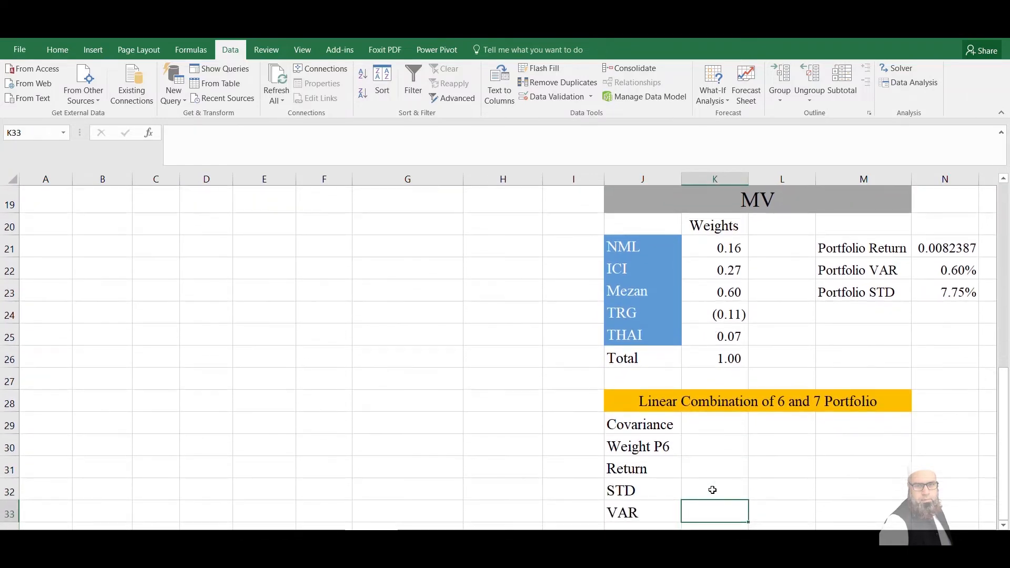
pyautogui.click(723, 425)
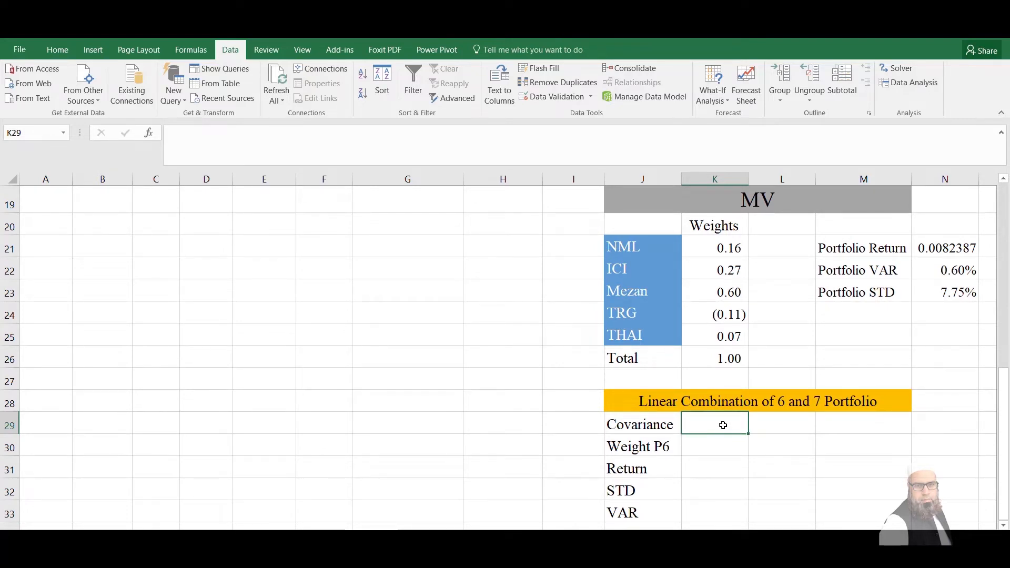
pyautogui.write('=')
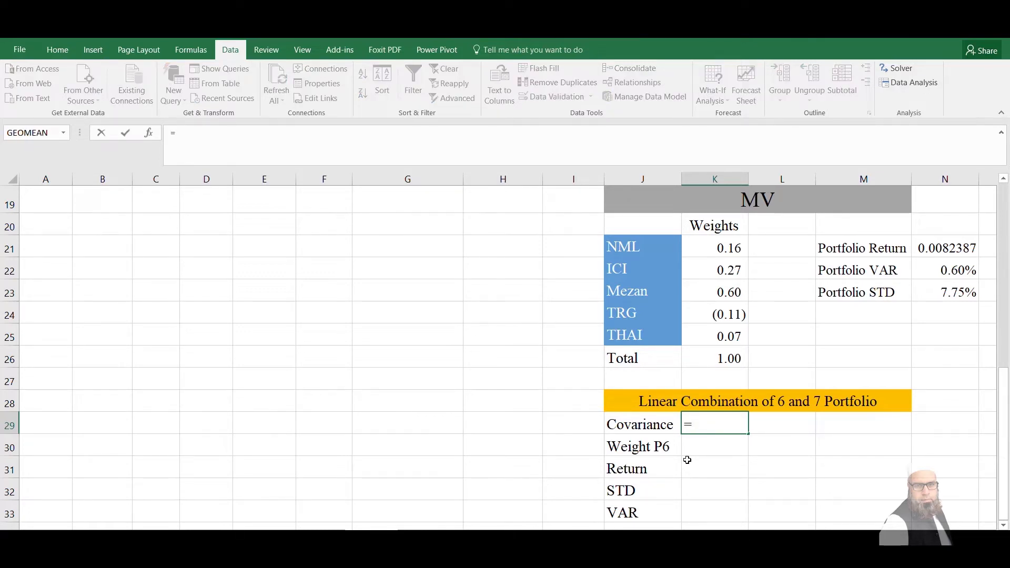
pyautogui.write('mmult(')
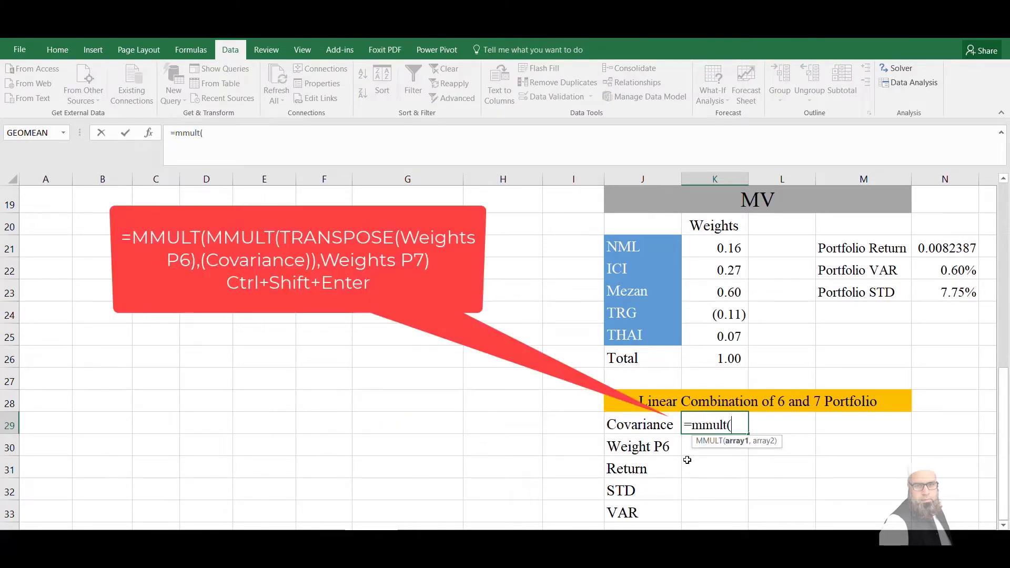
pyautogui.write('mmult')
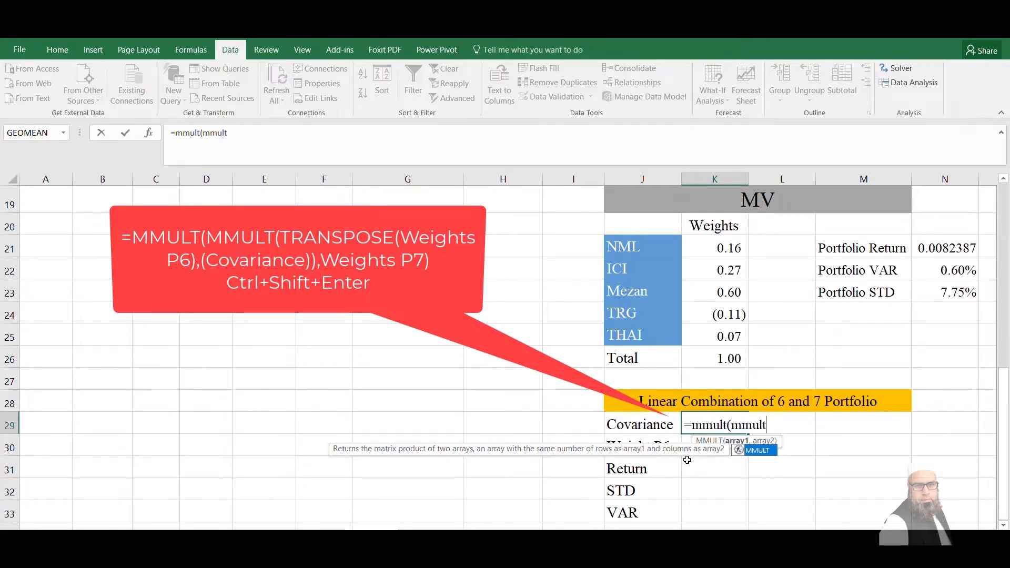
pyautogui.write('(')
pyautogui.write('tra')
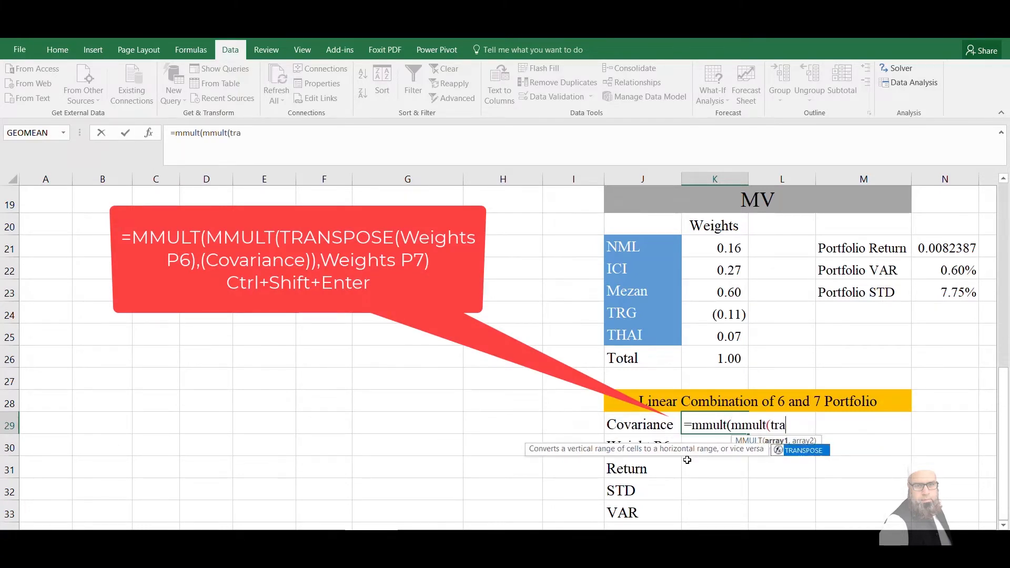
pyautogui.write('nspose(')
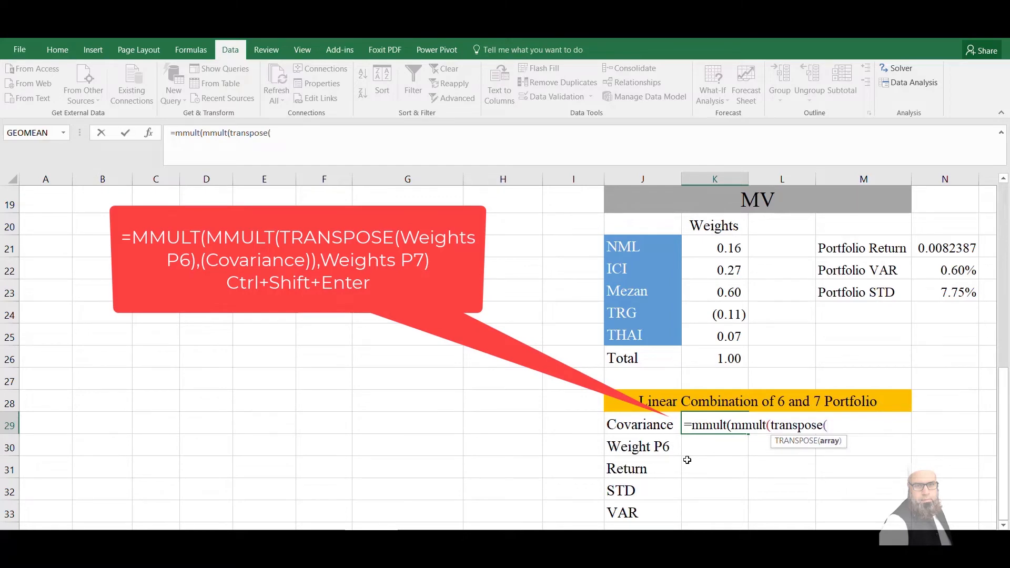
# Supply the Portfolio 6 weights K3:K7 to TRANSPOSE and the covariance matrix B11:F15 as the inner MMULT's second array
pyautogui.press('Up')
pyautogui.press('Up')
pyautogui.press('Up')
pyautogui.press('Up')
pyautogui.press('Up')
pyautogui.press('Up')
pyautogui.press('Up')
pyautogui.press('Up')
pyautogui.press('Up')
pyautogui.press('Up')
pyautogui.press('Up')
pyautogui.press('Up')
pyautogui.press('Up')
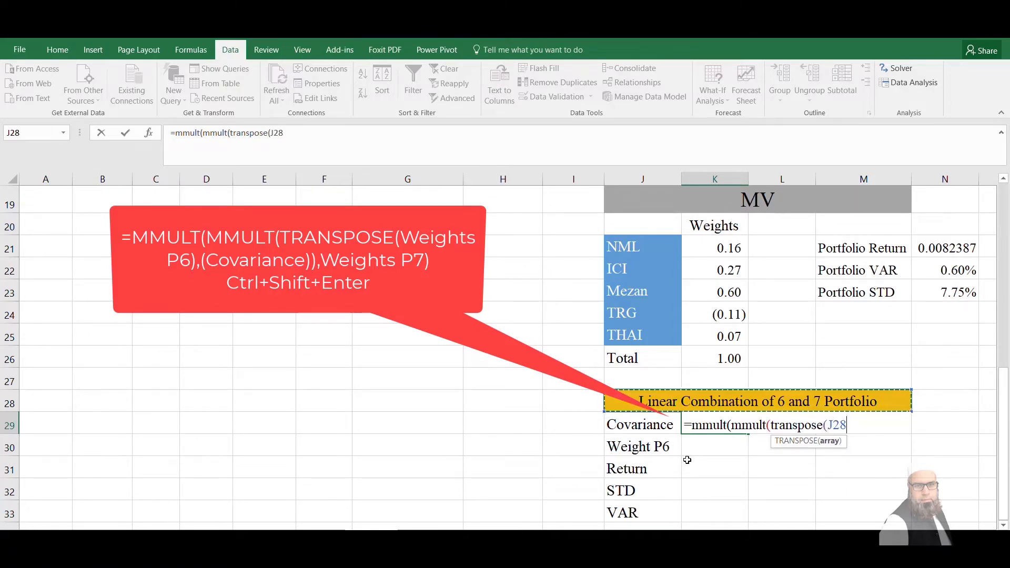
pyautogui.press('Up')
pyautogui.press('Up')
pyautogui.press('Up')
pyautogui.press('Up')
pyautogui.press('Up')
pyautogui.press('Up')
pyautogui.press('Up')
pyautogui.press('Up')
pyautogui.press('Up')
pyautogui.press('Up')
pyautogui.press('Up')
pyautogui.press('Up')
pyautogui.press('Up')
pyautogui.press('Up')
pyautogui.press('Up')
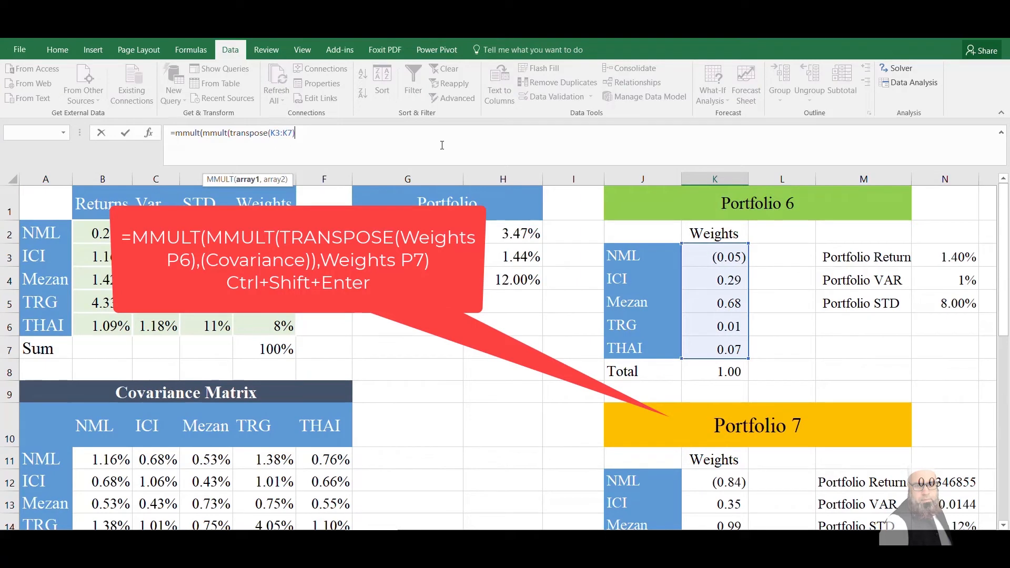
pyautogui.press('BackSpace')
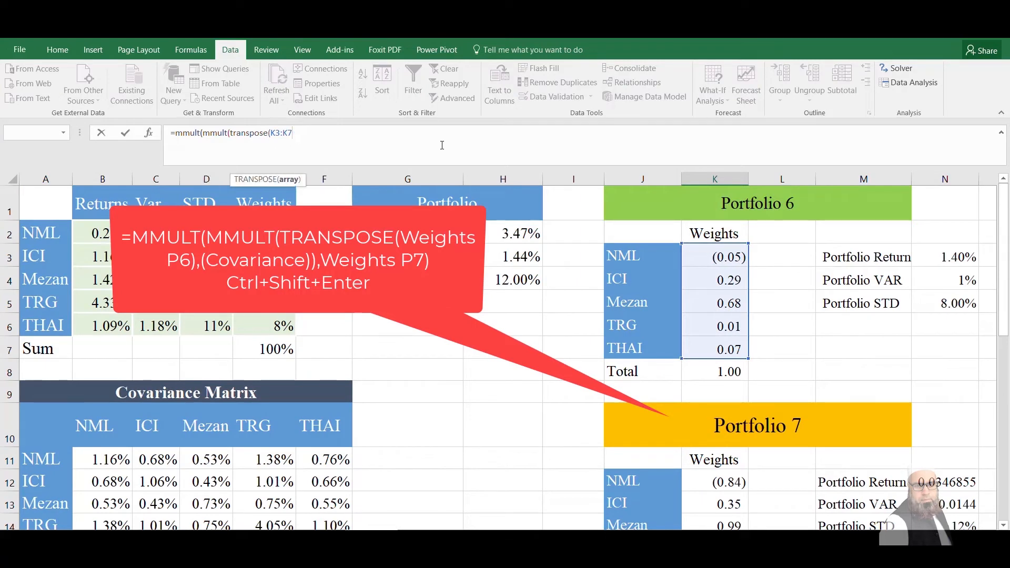
pyautogui.write(')')
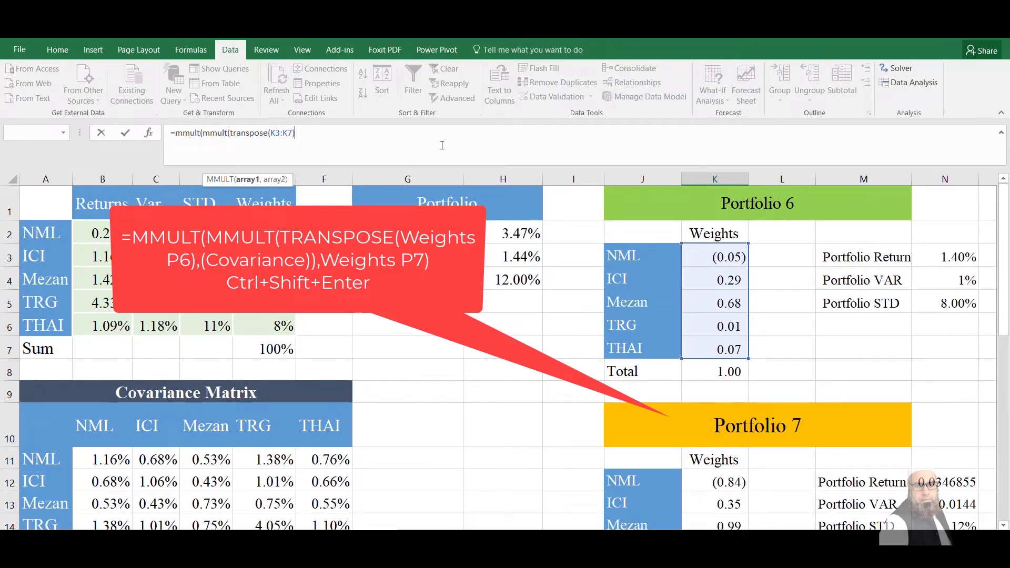
pyautogui.write(',(')
pyautogui.moveTo(100, 459); pyautogui.dragTo(316, 489)
pyautogui.write(')')
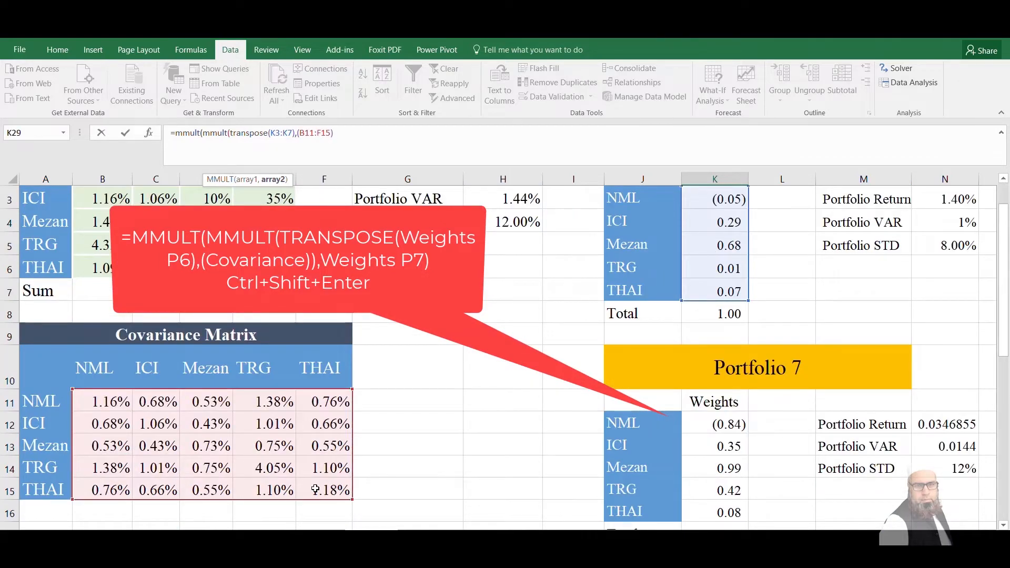
pyautogui.write(',')
# Add the Portfolio 7 weights K12:K16 as the outer MMULT's second array and enter the covariance as an array formula
pyautogui.press('Up')
pyautogui.press('Up')
pyautogui.press('Up')
pyautogui.press('Up')
pyautogui.press('Up')
pyautogui.press('Up')
pyautogui.press('Up')
pyautogui.press('Up')
pyautogui.press('Up')
pyautogui.press('Up')
pyautogui.press('Up')
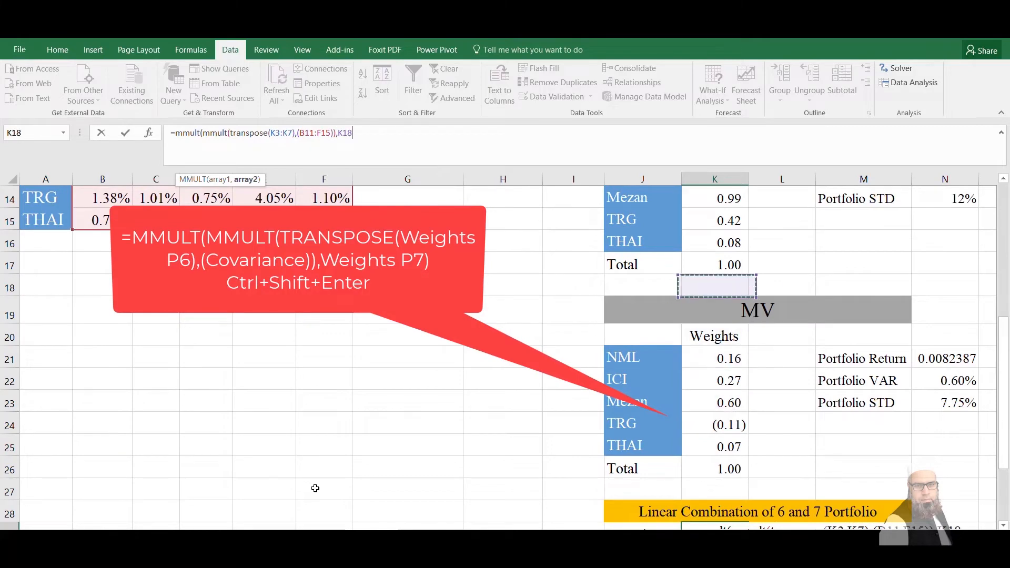
pyautogui.press('Up')
pyautogui.press('Up')
pyautogui.press('Up')
pyautogui.press('Up')
pyautogui.press('Up')
pyautogui.press('Up')
pyautogui.press('Up')
pyautogui.press('Up')
pyautogui.press('Up')
pyautogui.press('Up')
pyautogui.press('Up')
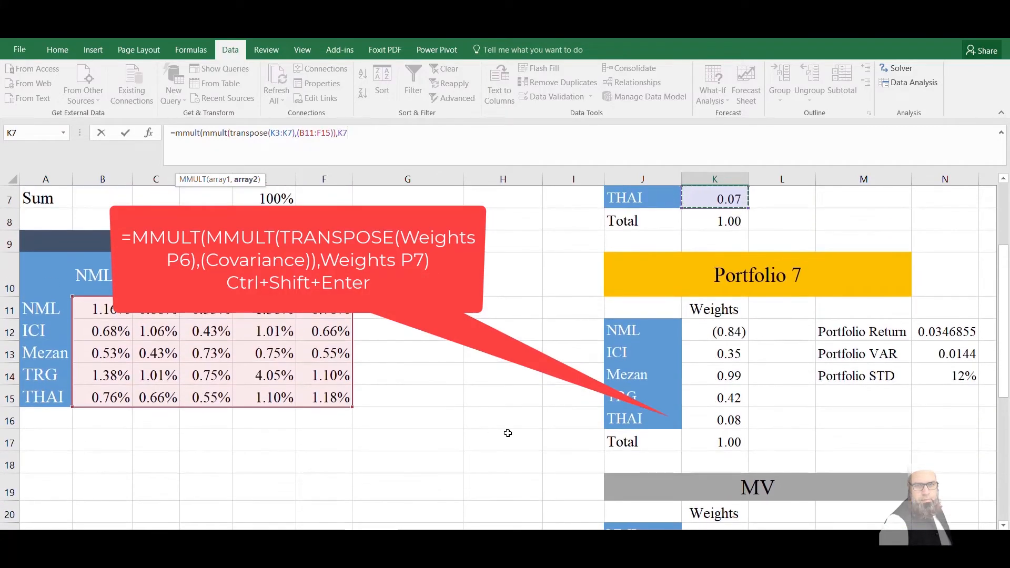
pyautogui.click(710, 343)
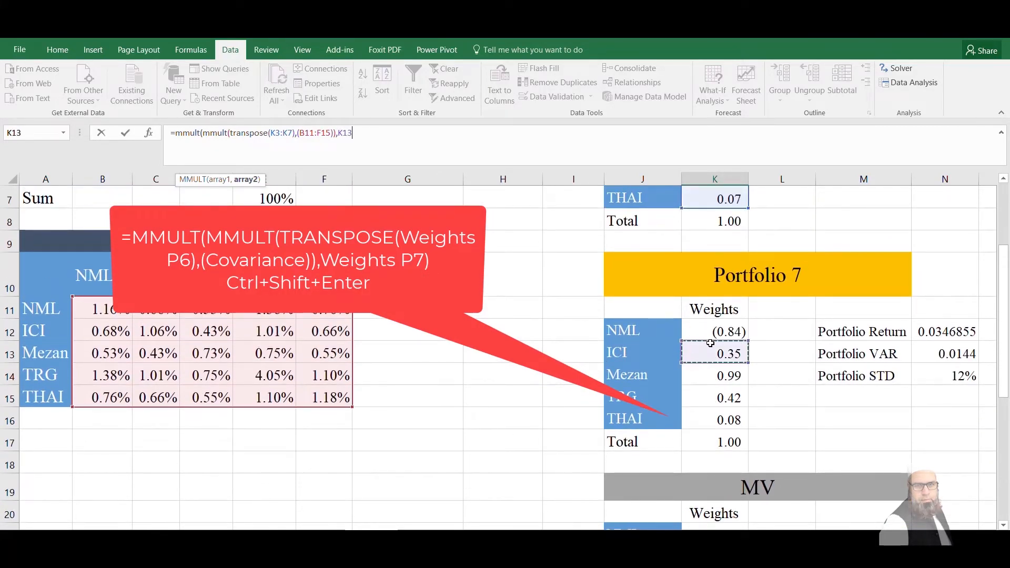
pyautogui.moveTo(711, 332); pyautogui.dragTo(713, 412)
pyautogui.write(')')
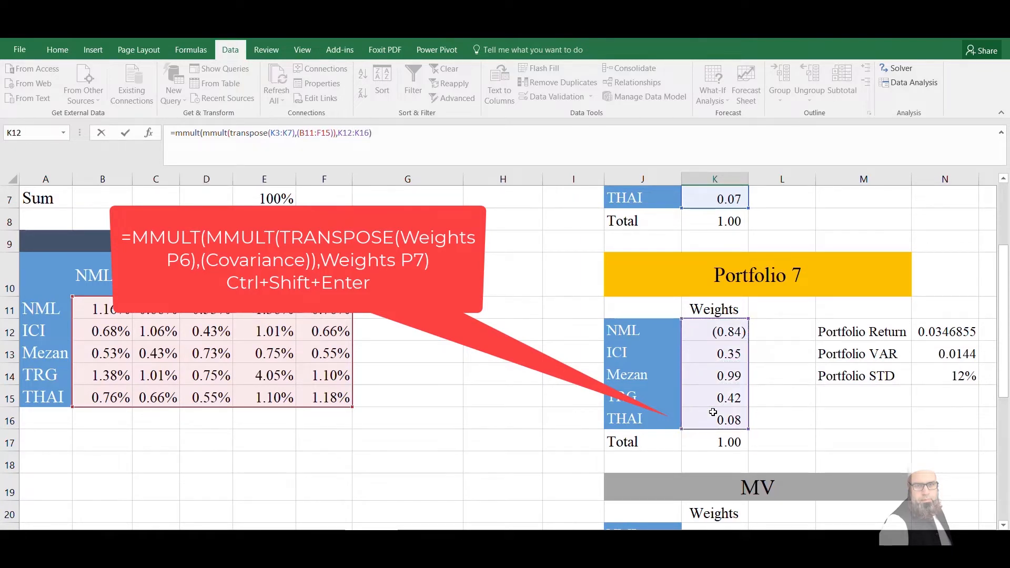
pyautogui.hotkey('ctrl', 'shift', 'Return')
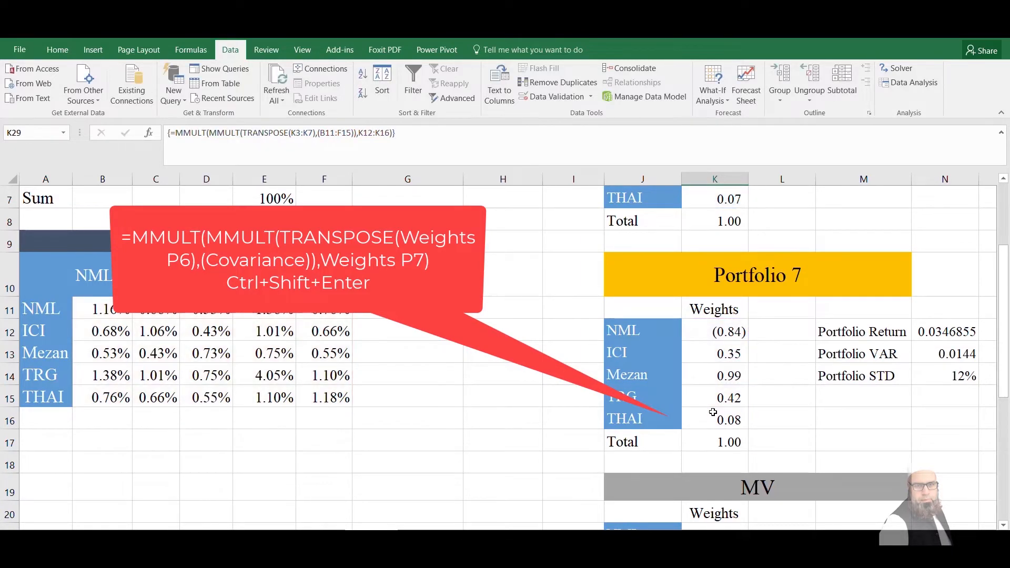
# Set Weight P6 in K30 of the linear combination table to 0.40
pyautogui.click(862, 486)
pyautogui.press('Down')
pyautogui.press('Down')
pyautogui.press('Down')
pyautogui.press('Down')
pyautogui.press('Down')
pyautogui.press('Down')
pyautogui.press('Down')
pyautogui.press('Down')
pyautogui.press('Down')
pyautogui.press('Down')
pyautogui.press('Down')
pyautogui.press('Down')
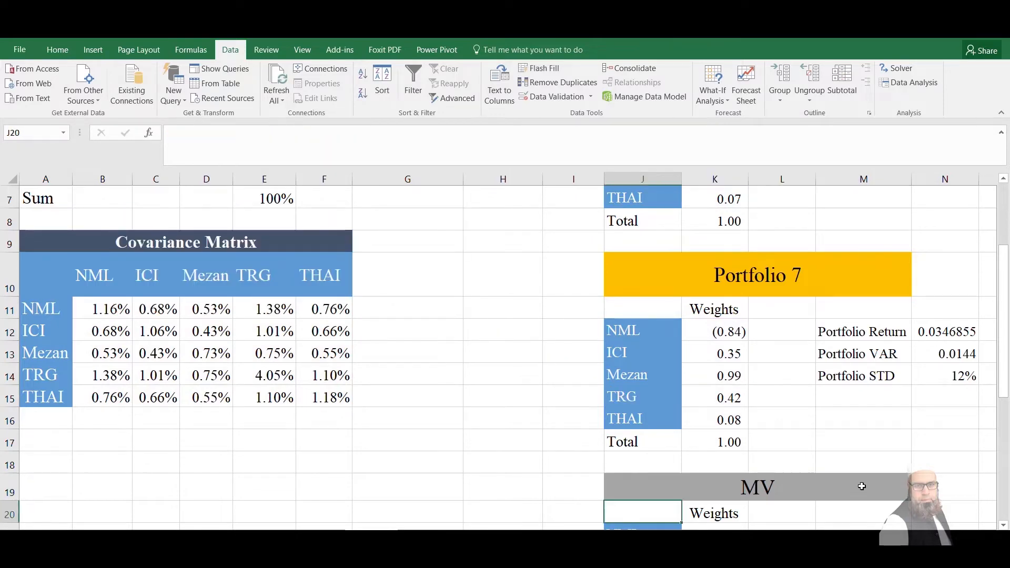
pyautogui.press('Down')
pyautogui.press('Down')
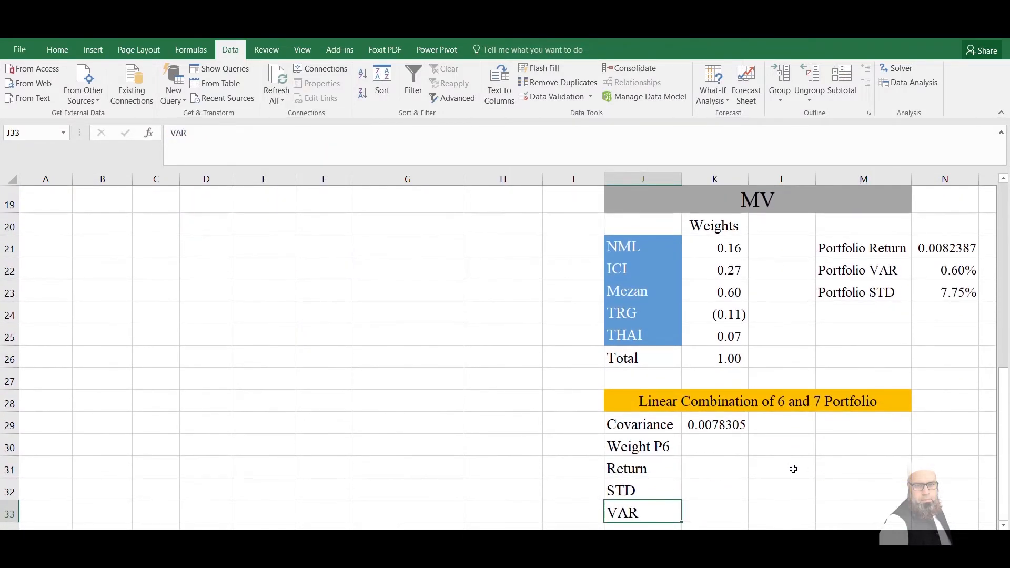
pyautogui.click(714, 424)
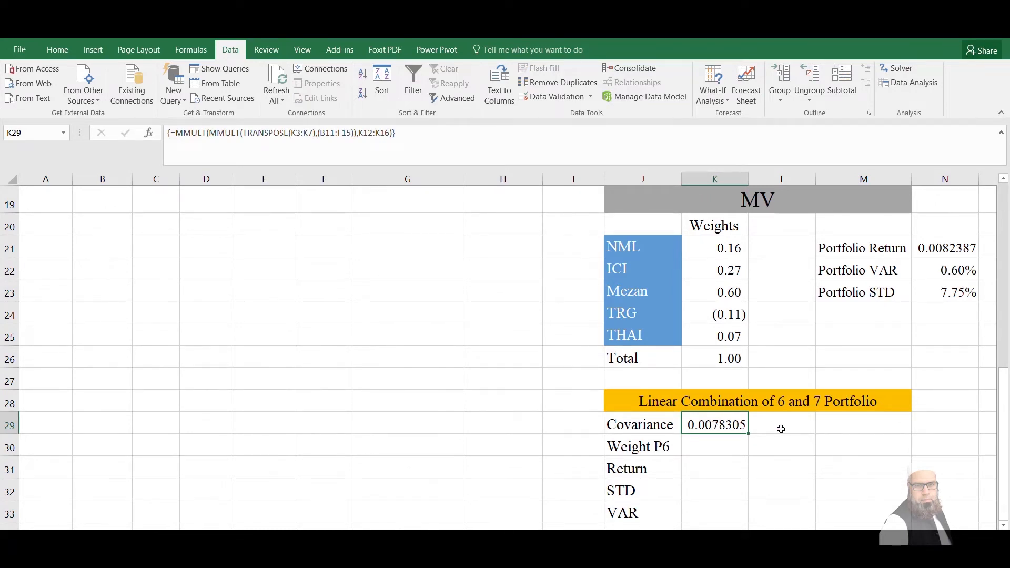
pyautogui.click(690, 448)
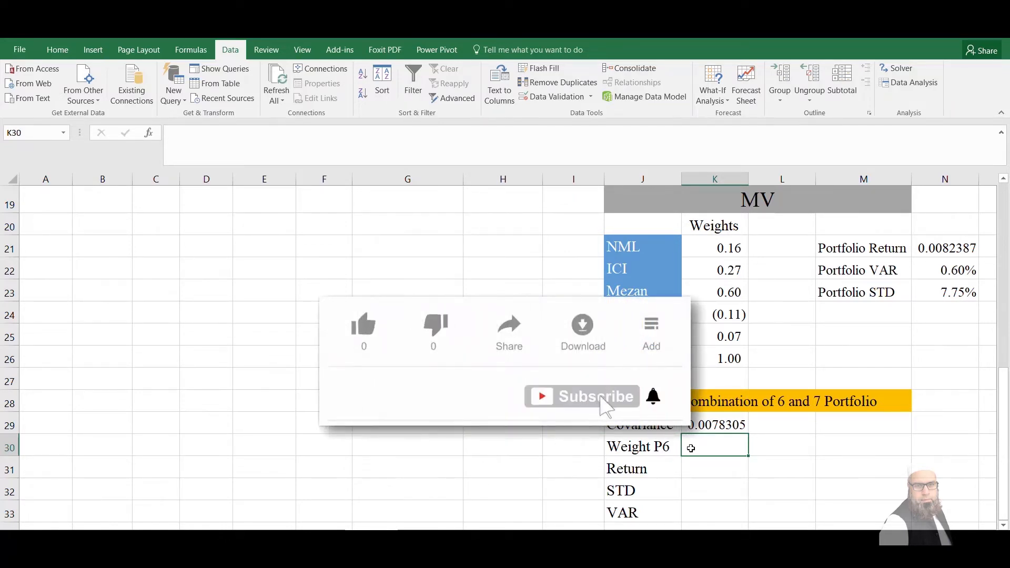
pyautogui.write('4')
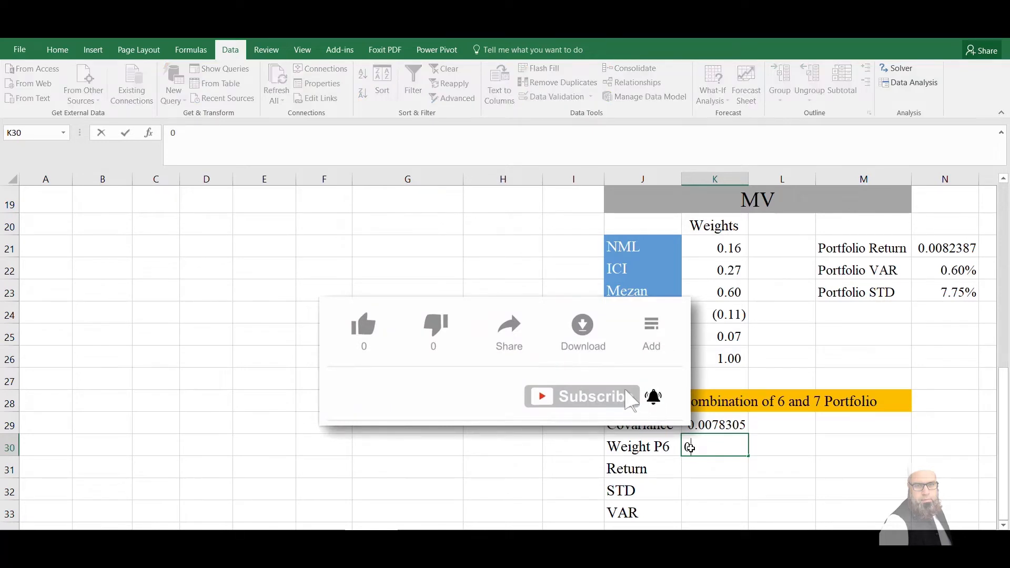
pyautogui.write('0.40')
pyautogui.press('Return')
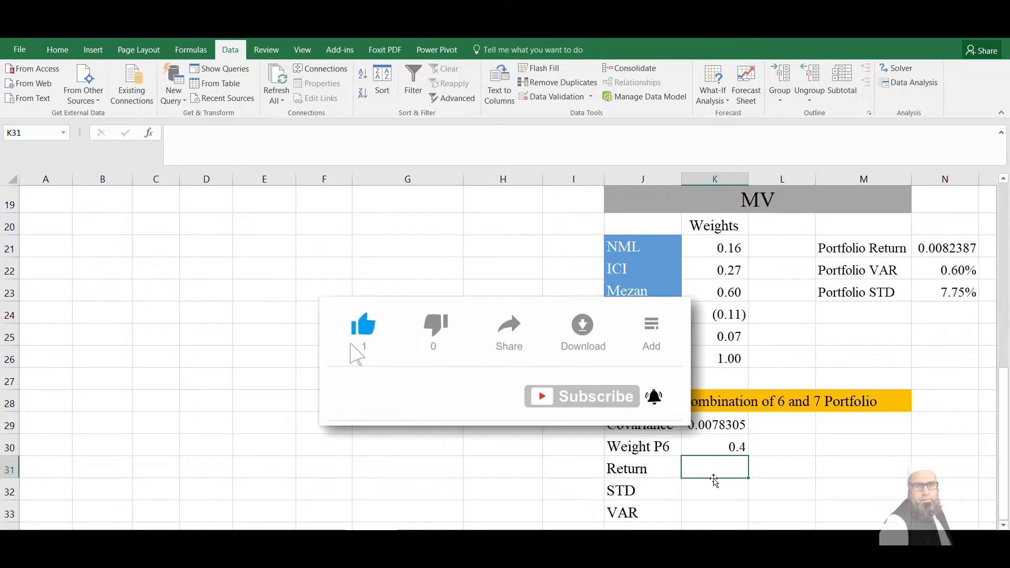
# Start the Return formula in K31 by multiplying the Portfolio 6 weight K30 by the Portfolio 6 return N3
pyautogui.write('=')
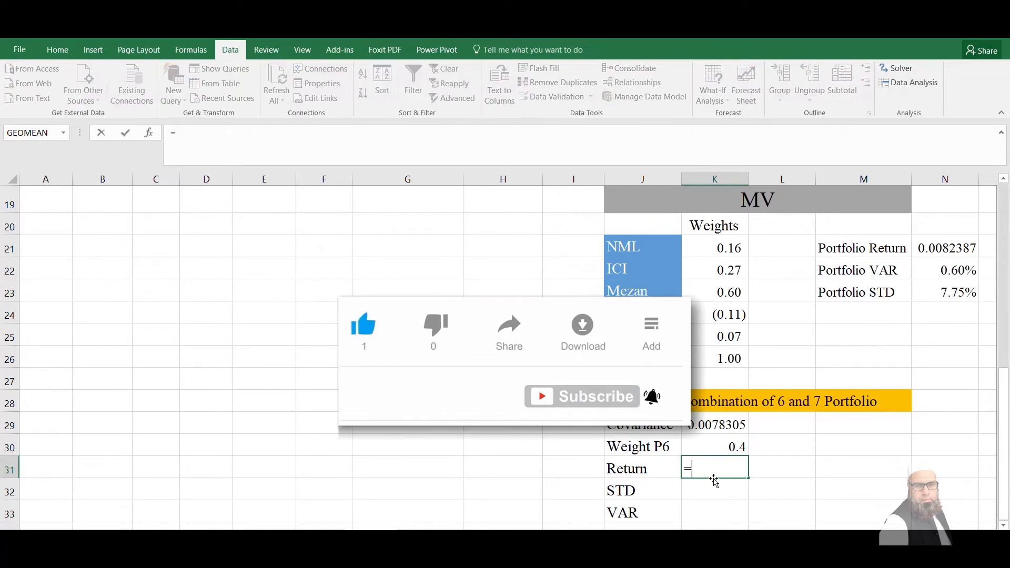
pyautogui.click(720, 448)
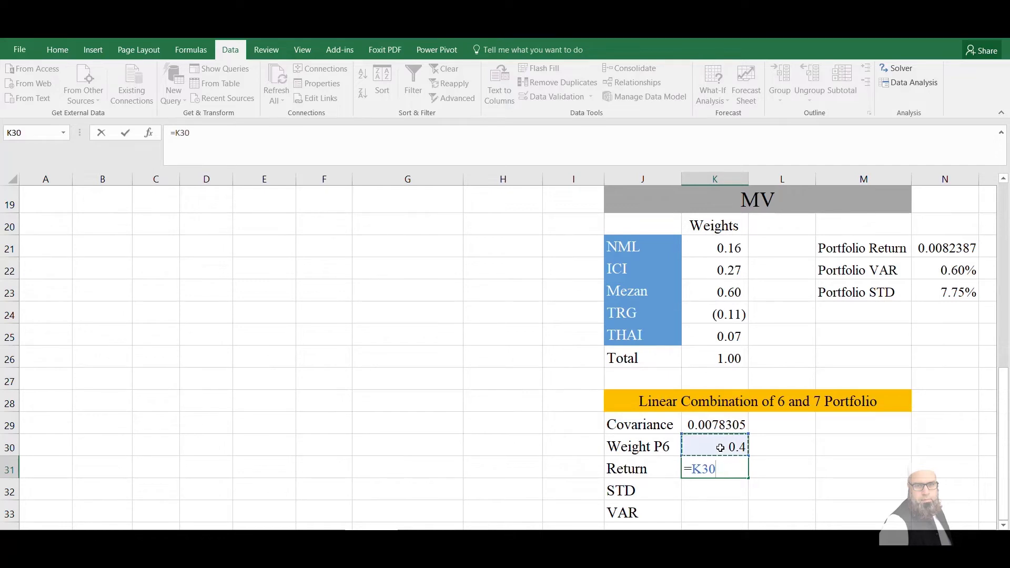
pyautogui.write('*')
pyautogui.press('Up')
pyautogui.press('Up')
pyautogui.press('Up')
pyautogui.press('Up')
pyautogui.press('Up')
pyautogui.press('Up')
pyautogui.press('Up')
pyautogui.press('Up')
pyautogui.press('Up')
pyautogui.press('Up')
pyautogui.press('Up')
pyautogui.press('Up')
pyautogui.press('Up')
pyautogui.press('Up')
pyautogui.press('Up')
pyautogui.press('Up')
pyautogui.press('Up')
pyautogui.press('Up')
pyautogui.press('Up')
pyautogui.press('Up')
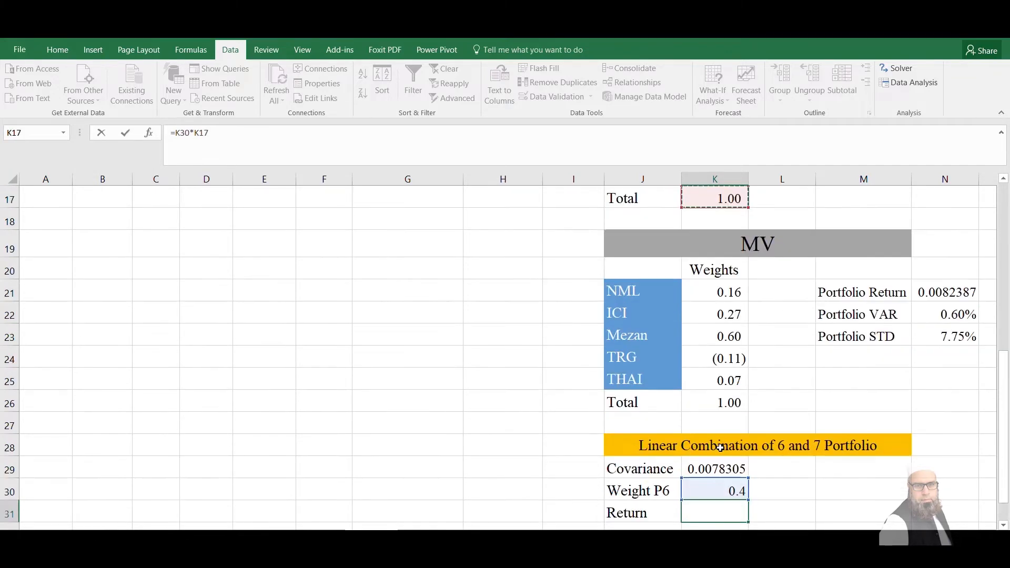
pyautogui.press('Right')
pyautogui.press('Down')
pyautogui.press('Down')
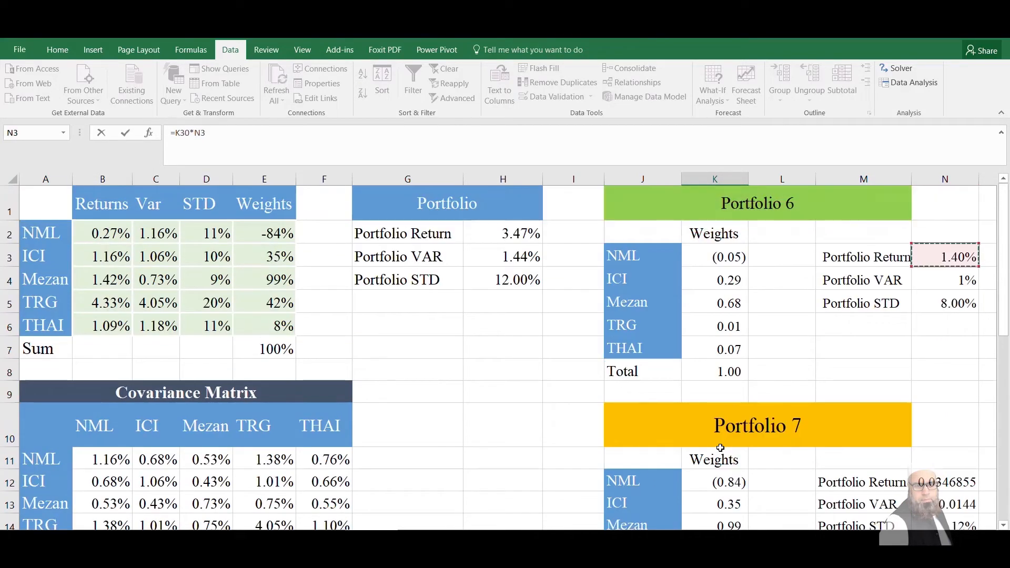
# Complete the Return formula with the remaining weight times the Portfolio 7 return, giving =K30*N3+(1-K30)*N12
pyautogui.write('+(1-')
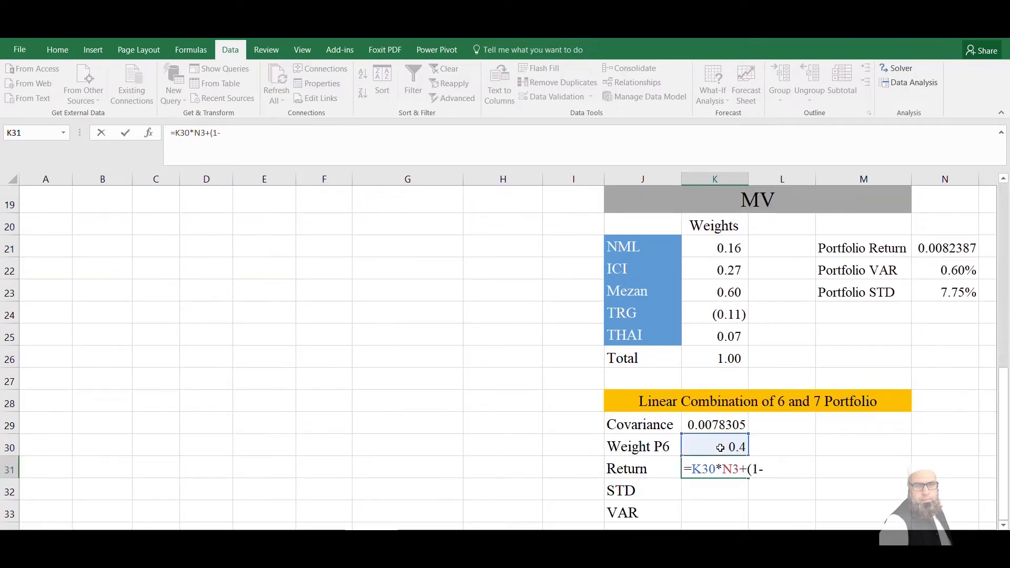
pyautogui.click(720, 447)
pyautogui.write(')*')
pyautogui.press('Right')
pyautogui.press('Right')
pyautogui.press('Right')
pyautogui.press('Up')
pyautogui.press('Up')
pyautogui.press('Up')
pyautogui.press('Up')
pyautogui.press('Up')
pyautogui.press('Up')
pyautogui.press('Up')
pyautogui.press('Up')
pyautogui.press('Up')
pyautogui.press('Up')
pyautogui.press('Up')
pyautogui.press('Up')
pyautogui.press('Up')
pyautogui.press('Up')
pyautogui.press('Up')
pyautogui.press('Up')
pyautogui.press('Up')
pyautogui.press('Up')
pyautogui.press('Up')
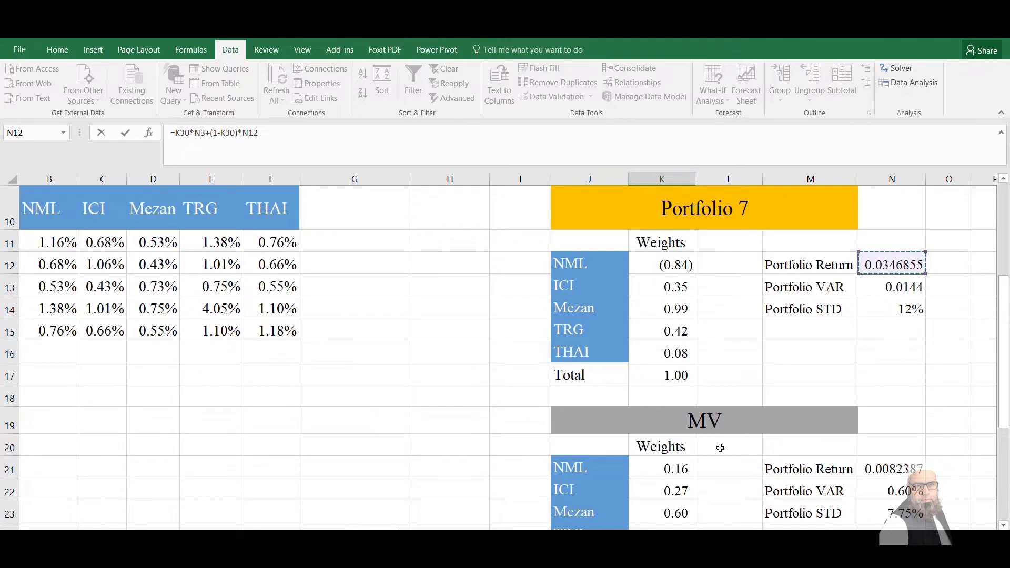
pyautogui.press('Return')
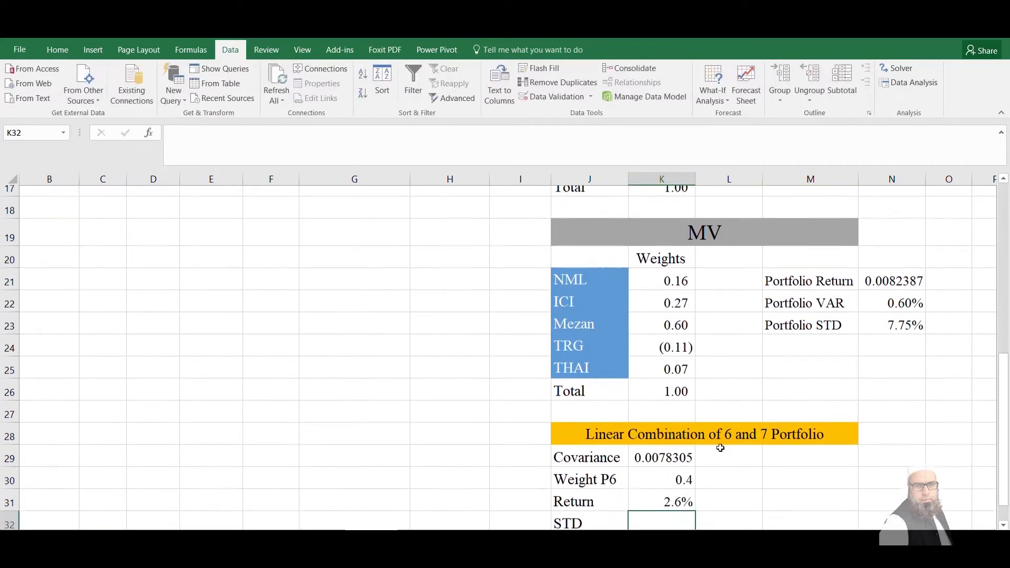
pyautogui.click(673, 490)
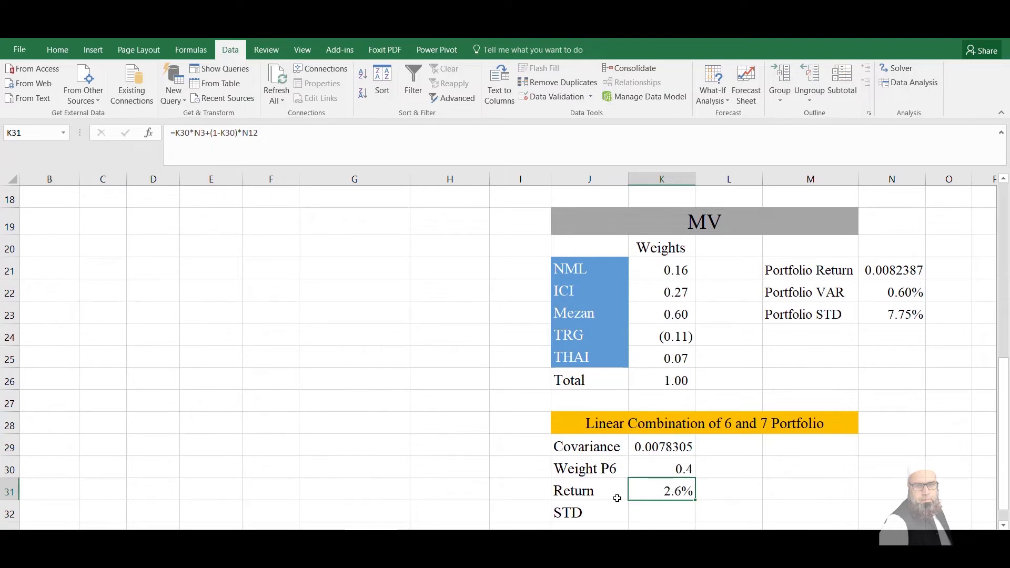
# Start the VAR formula in K33 of the linear combination table with the squared Portfolio 6 weight, =K30^2*
pyautogui.scroll(-1, 631, 489)
pyautogui.click(661, 480)
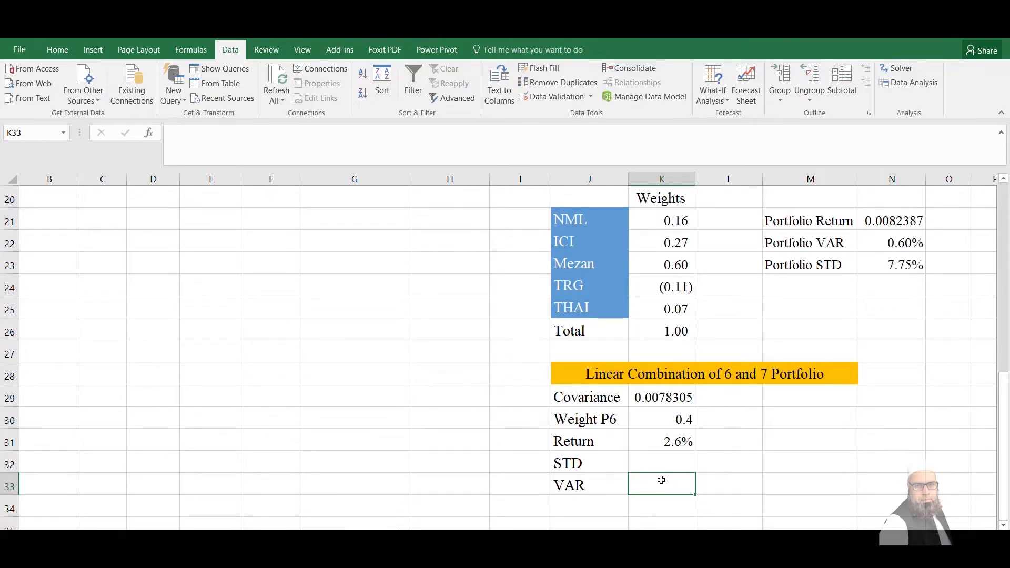
pyautogui.write('=')
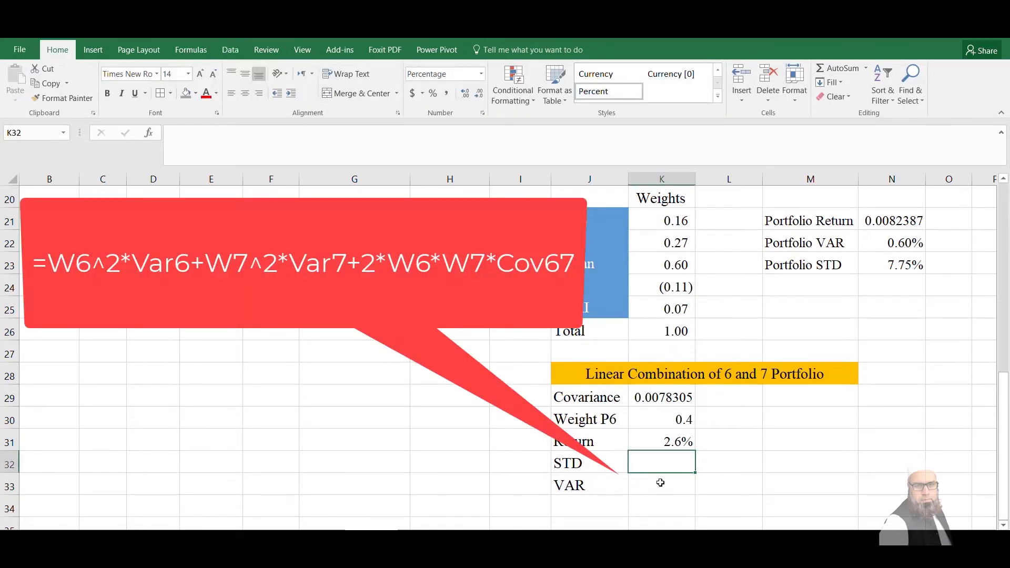
pyautogui.click(660, 482)
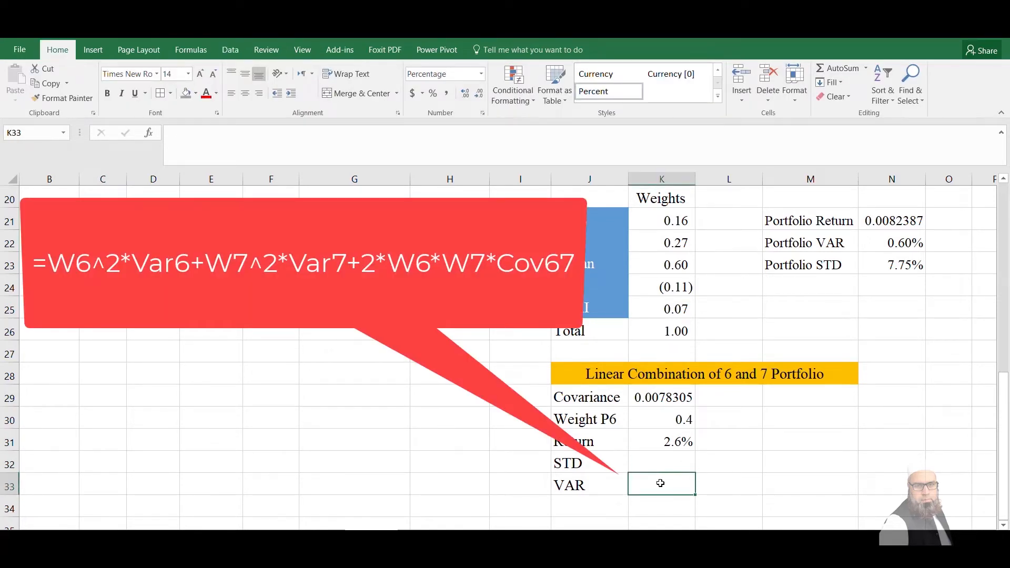
pyautogui.write('=')
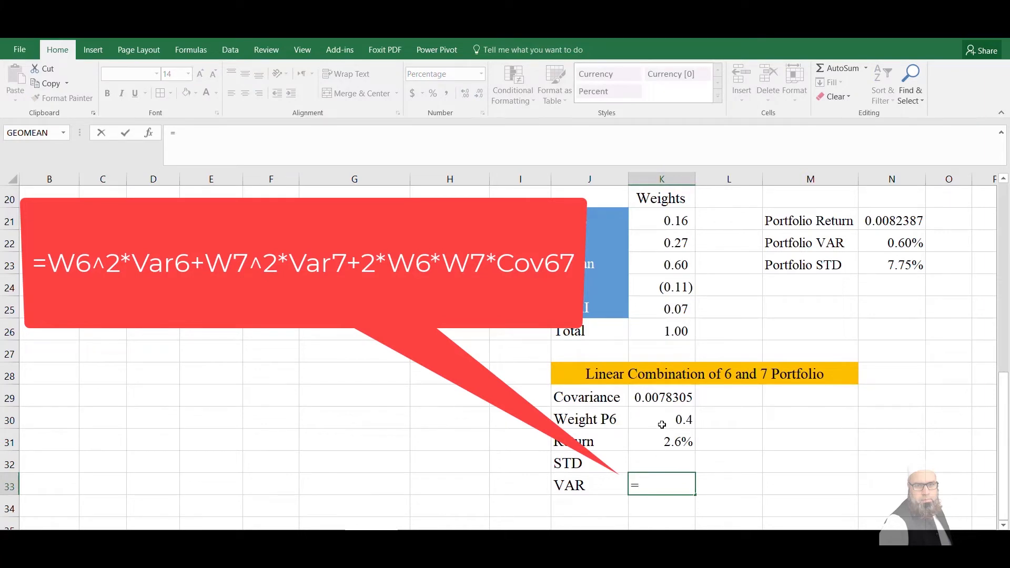
pyautogui.click(662, 424)
pyautogui.write('^2*')
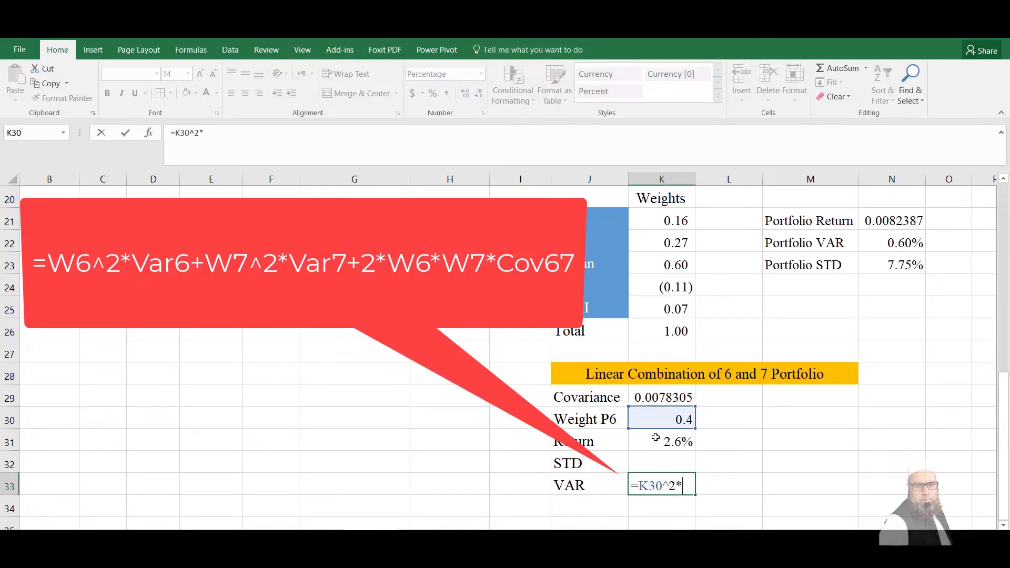
# Extend the VAR formula with the Portfolio 6 variance N4 and the Portfolio 7 term (1-K30)^2*N13
pyautogui.press('Up')
pyautogui.press('Up')
pyautogui.press('Up')
pyautogui.press('Up')
pyautogui.press('Up')
pyautogui.press('Up')
pyautogui.press('Up')
pyautogui.press('Up')
pyautogui.press('Up')
pyautogui.press('Up')
pyautogui.press('Up')
pyautogui.press('Up')
pyautogui.press('Up')
pyautogui.press('Up')
pyautogui.press('Up')
pyautogui.press('Up')
pyautogui.press('Up')
pyautogui.press('Up')
pyautogui.press('Up')
pyautogui.press('Up')
pyautogui.press('Up')
pyautogui.press('Up')
pyautogui.press('Up')
pyautogui.press('Up')
pyautogui.press('Up')
pyautogui.press('Up')
pyautogui.press('Up')
pyautogui.press('Up')
pyautogui.press('Up')
pyautogui.press('Up')
pyautogui.press('Up')
pyautogui.press('Up')
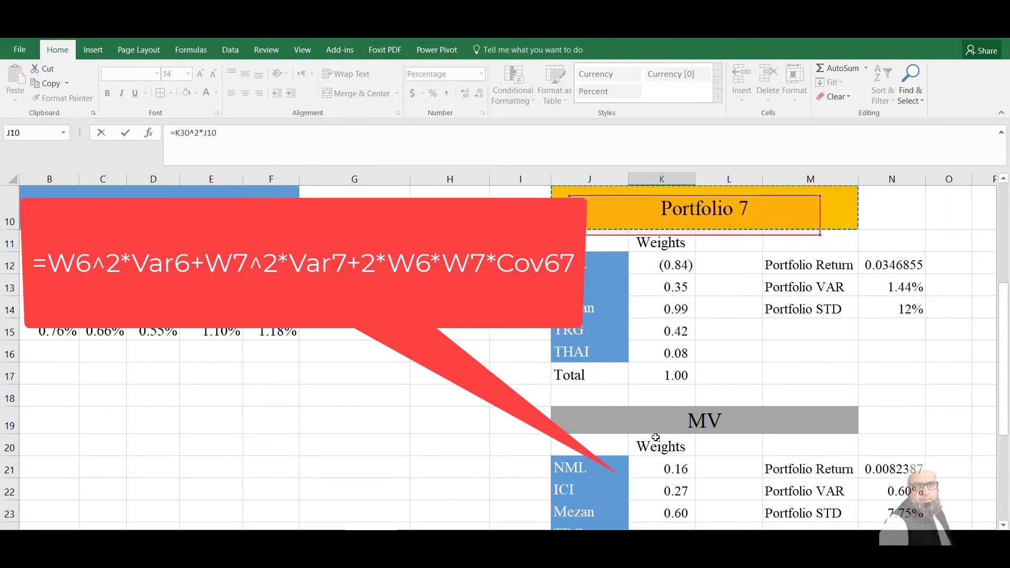
pyautogui.click(904, 277)
pyautogui.write('+(1-K30)^2')
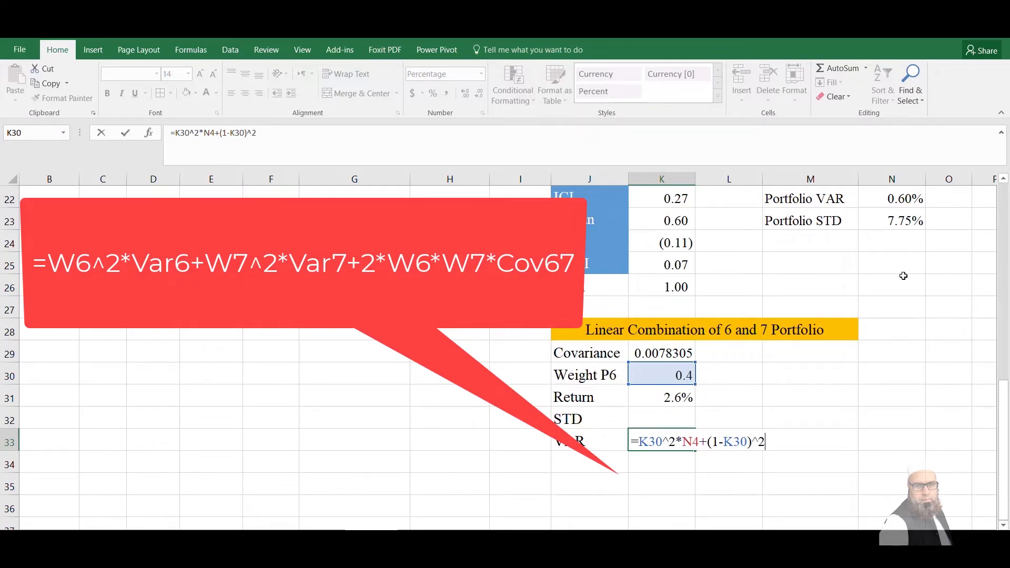
pyautogui.scroll(5, 904, 275)
pyautogui.click(943, 330)
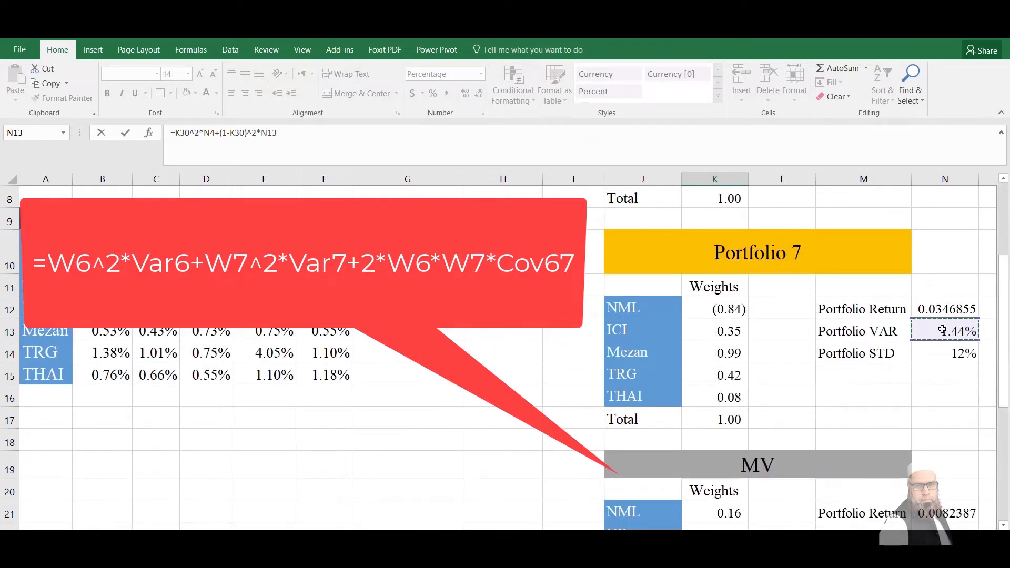
# Complete the VAR formula with the covariance term, giving =K30^2*N4+(1-K30)^2*N13+2*K30*(1-K30)*K29
pyautogui.write('+2*')
pyautogui.press('Up')
pyautogui.press('Up')
pyautogui.press('Up')
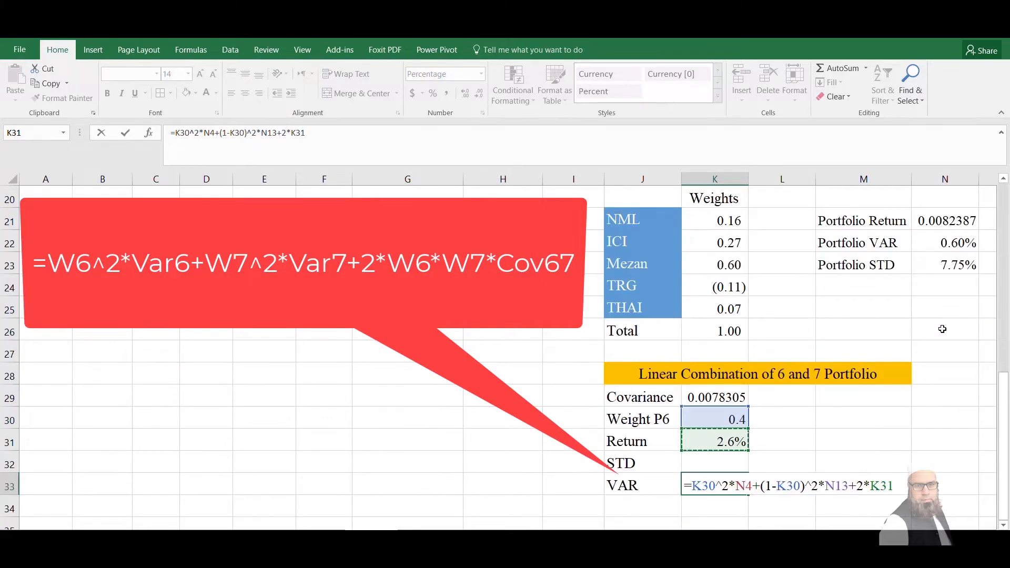
pyautogui.write('*')
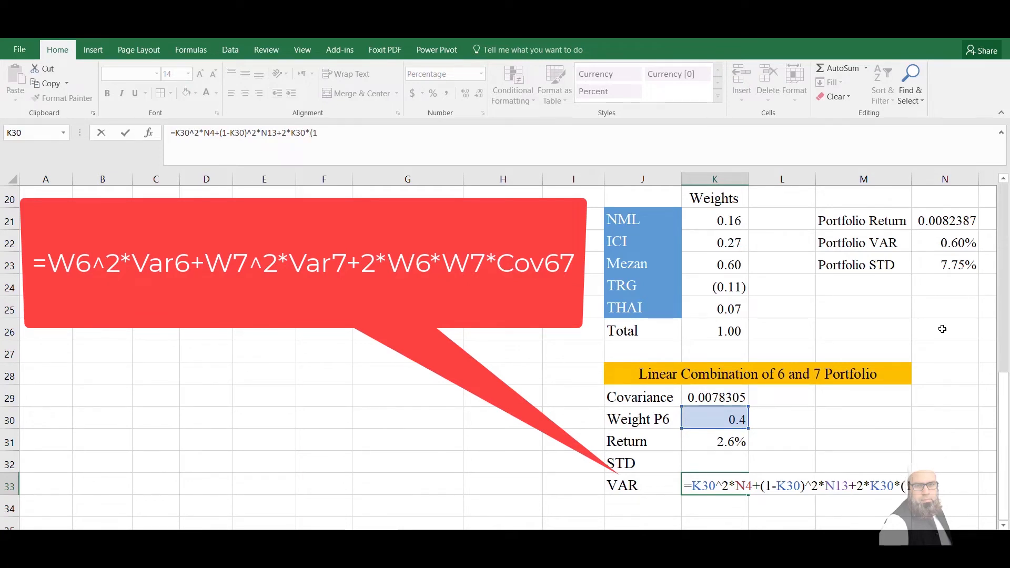
pyautogui.click(730, 418)
pyautogui.write(')*')
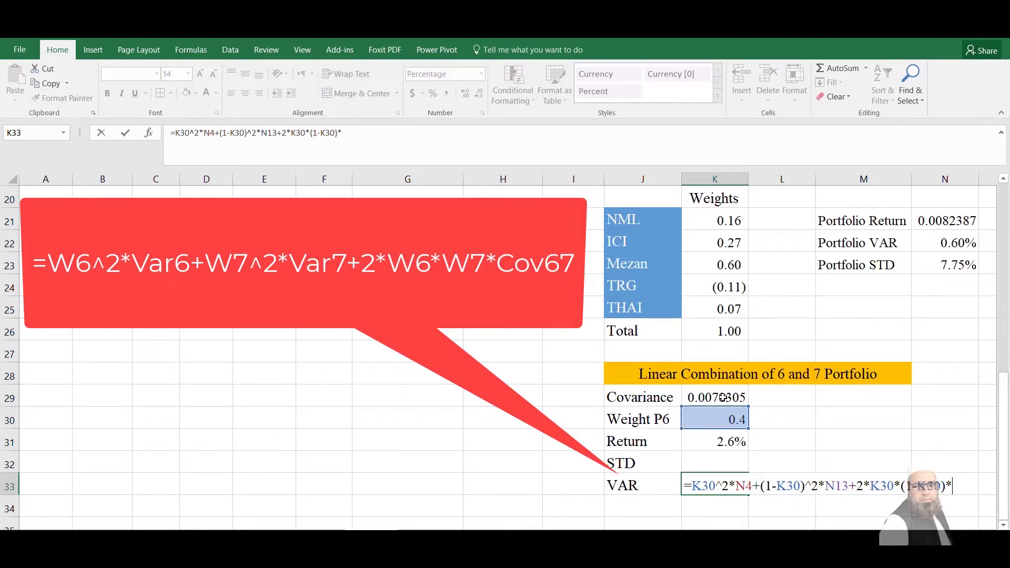
pyautogui.click(723, 397)
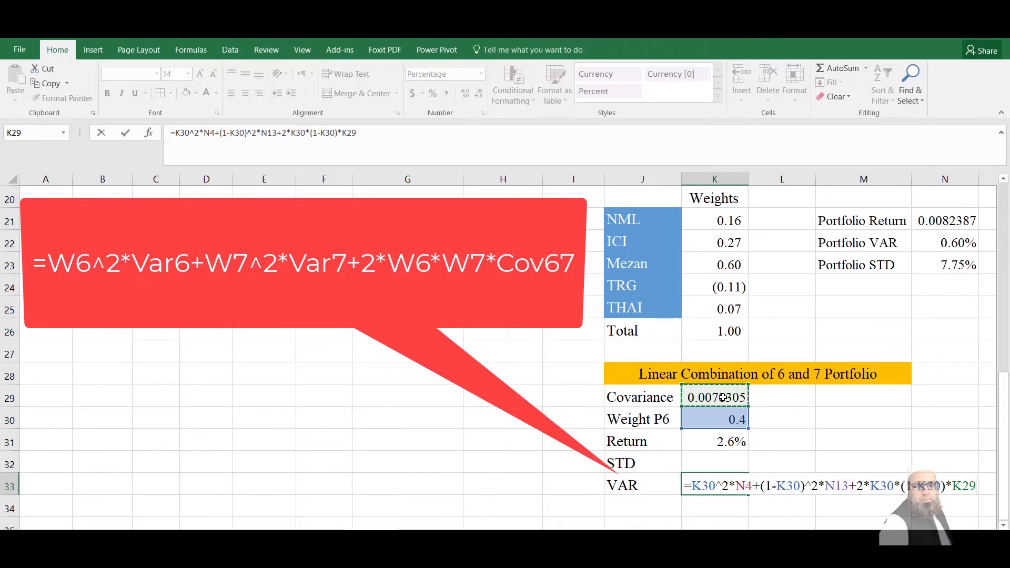
pyautogui.press('Return')
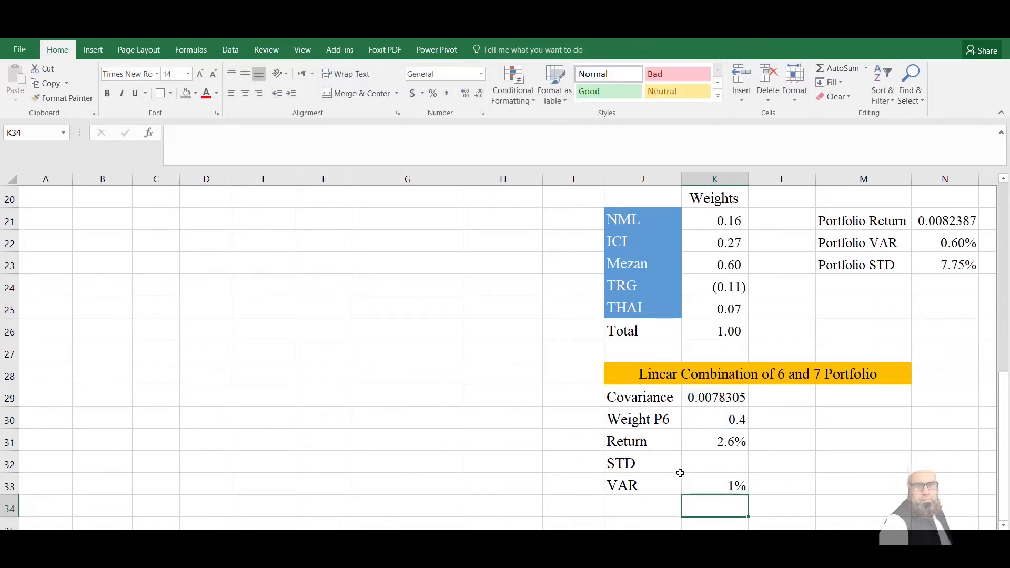
# Calculate the linear combination's STD in K32 as the square root of the variance, =SQRT(K33)
pyautogui.click(691, 486)
pyautogui.click(705, 463)
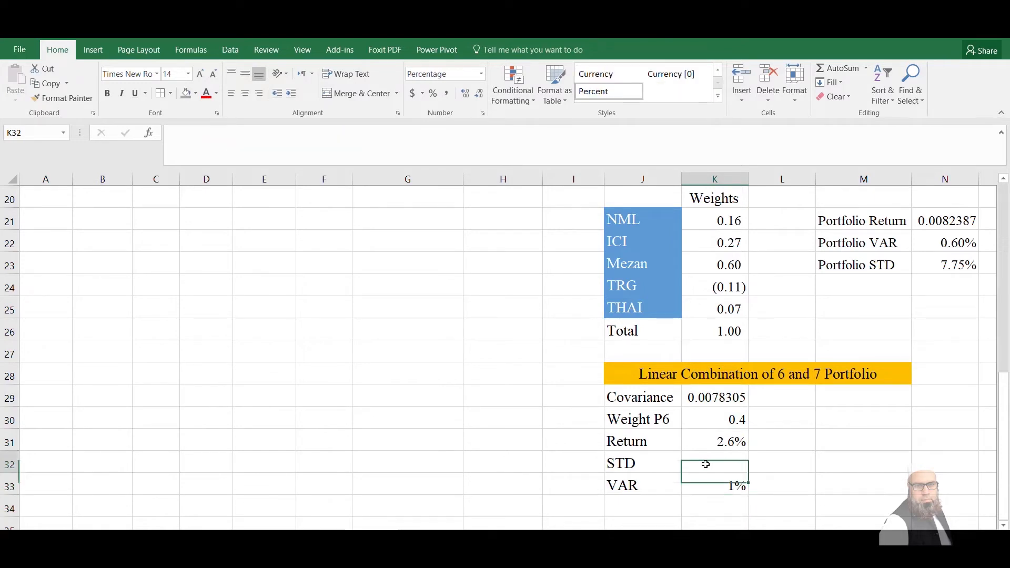
pyautogui.write('=')
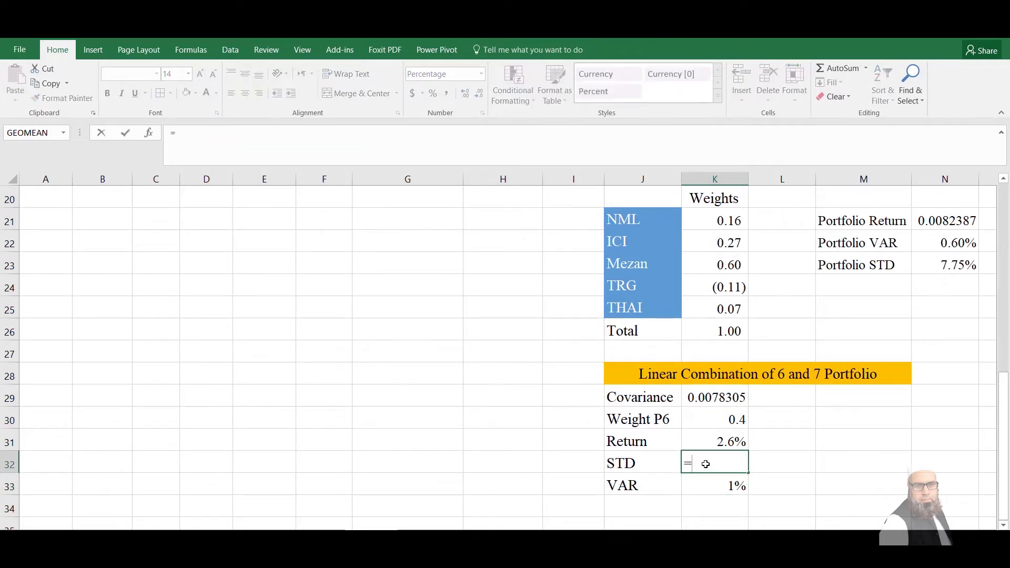
pyautogui.write('sqrt(')
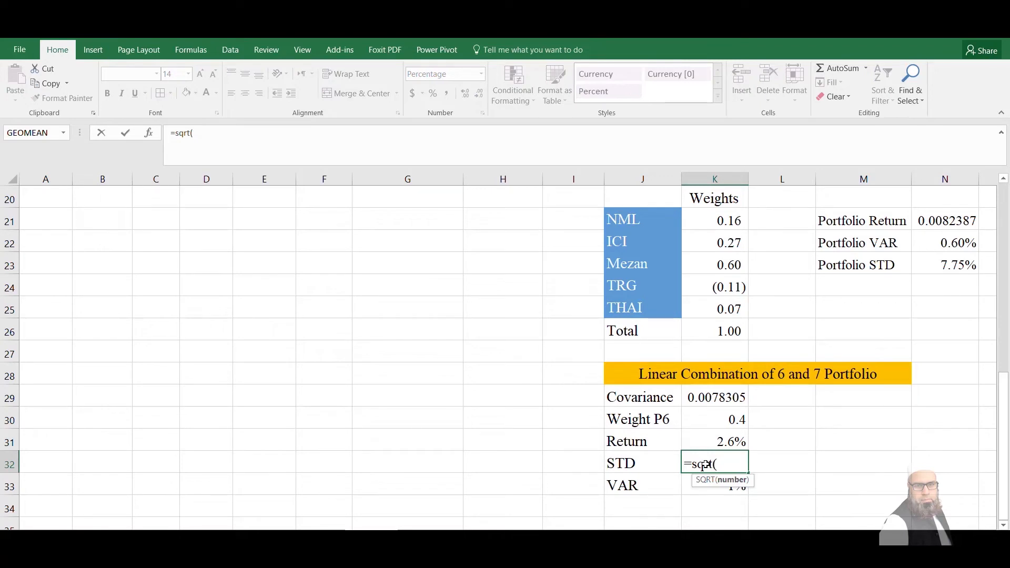
pyautogui.click(694, 491)
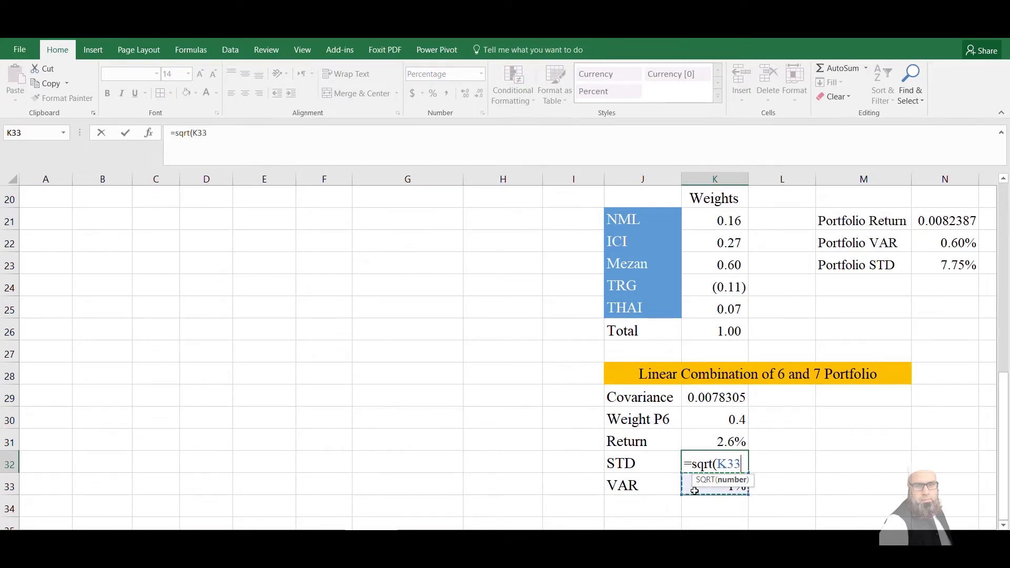
pyautogui.press('Return')
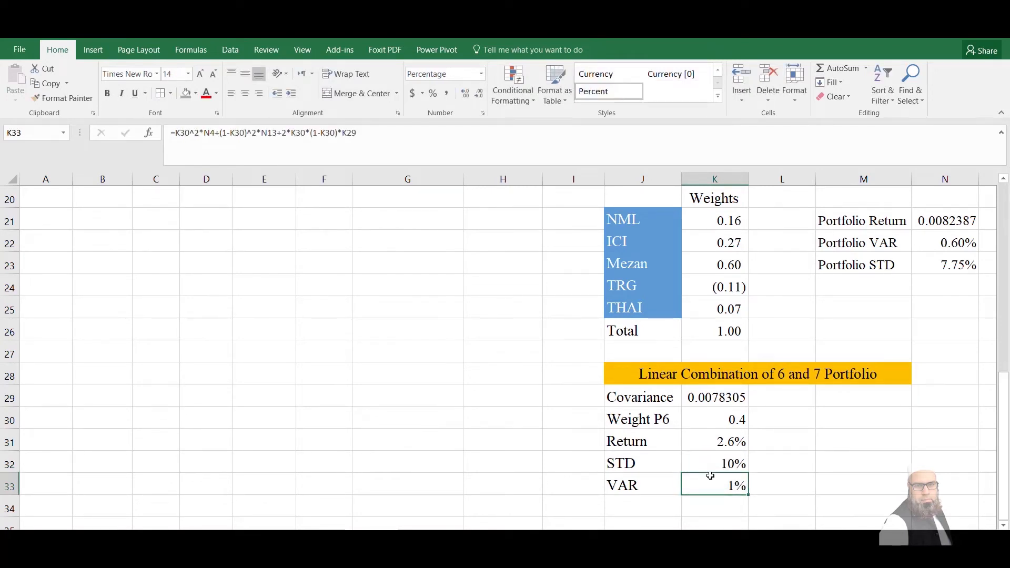
pyautogui.click(713, 469)
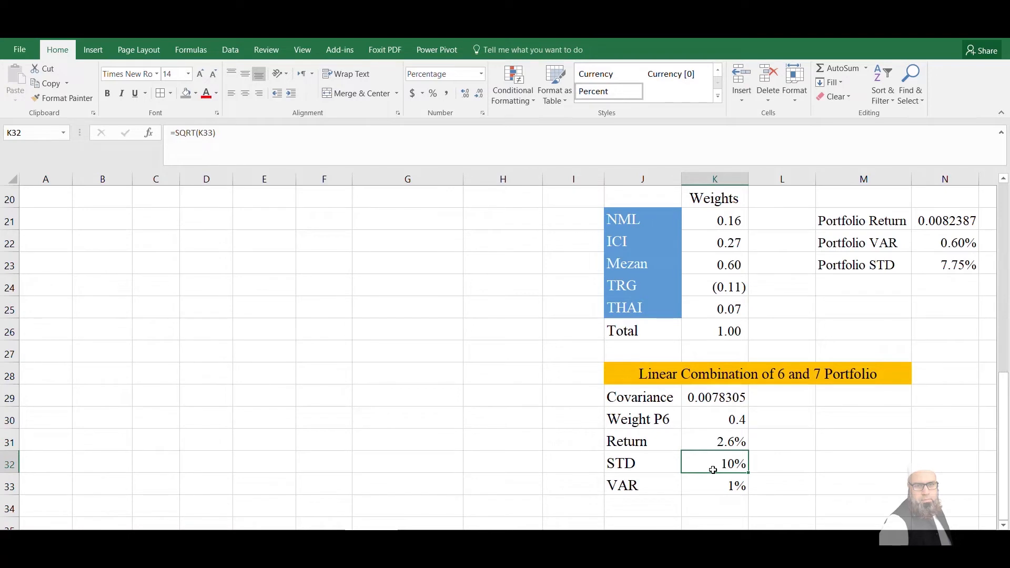
pyautogui.click(719, 440)
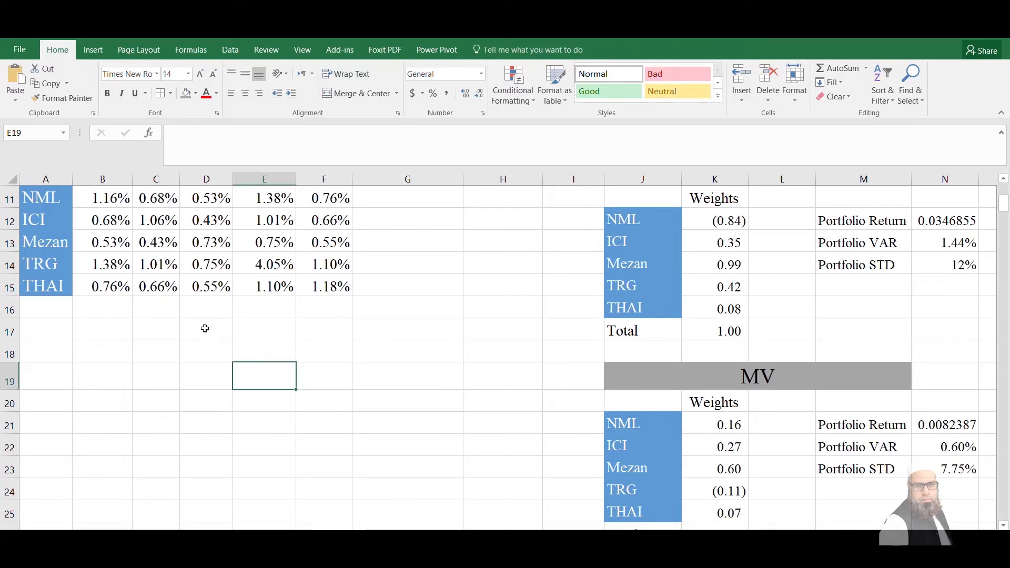
# Link D18, below the covariance matrix, to the linear combination's STD in K32
pyautogui.click(205, 328)
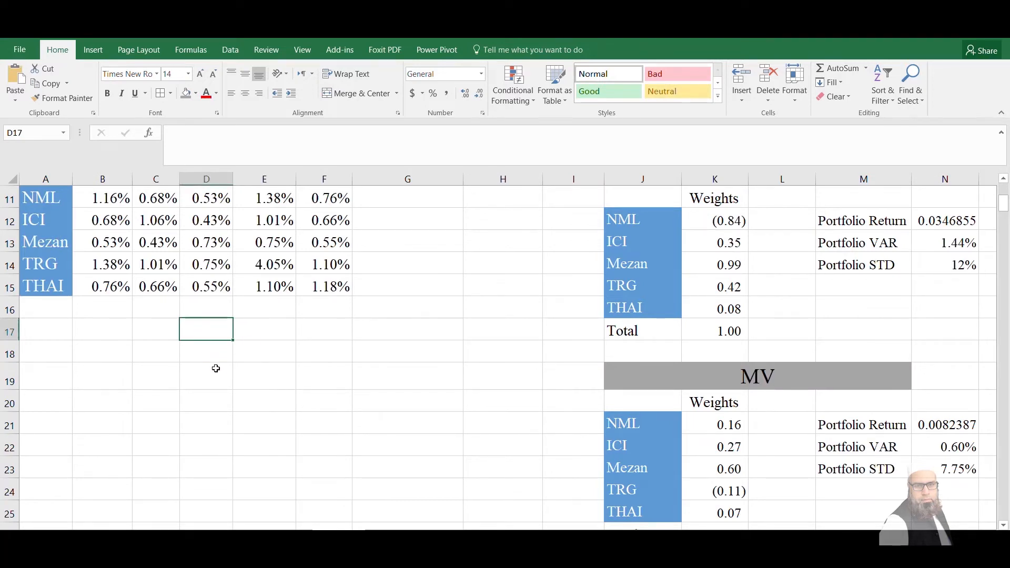
pyautogui.click(215, 354)
pyautogui.write('=')
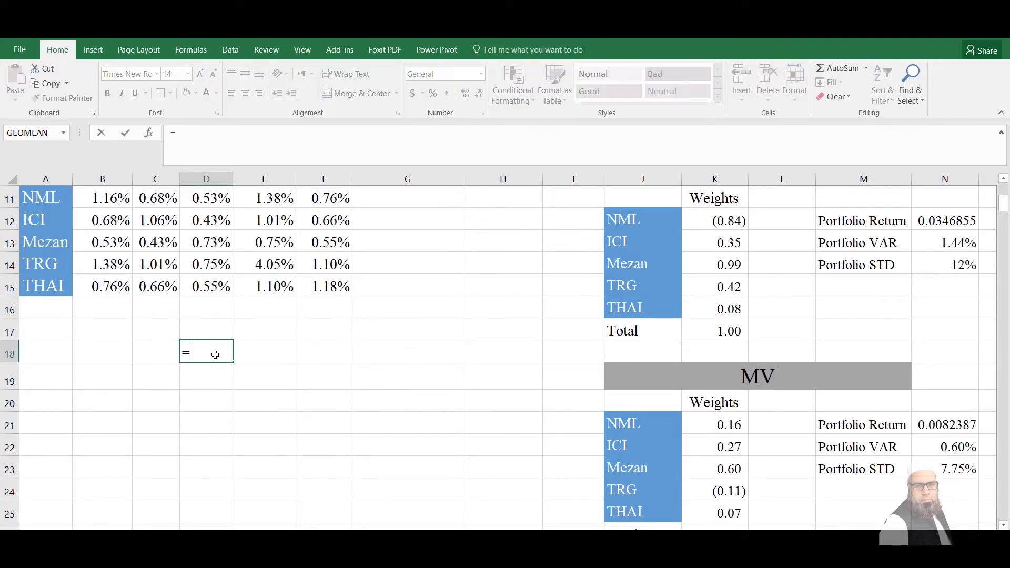
pyautogui.click(738, 466)
pyautogui.press('Down')
pyautogui.press('Down')
pyautogui.press('Down')
pyautogui.press('Down')
pyautogui.press('Down')
pyautogui.press('Down')
pyautogui.press('Down')
pyautogui.press('Down')
pyautogui.press('Down')
pyautogui.press('Down')
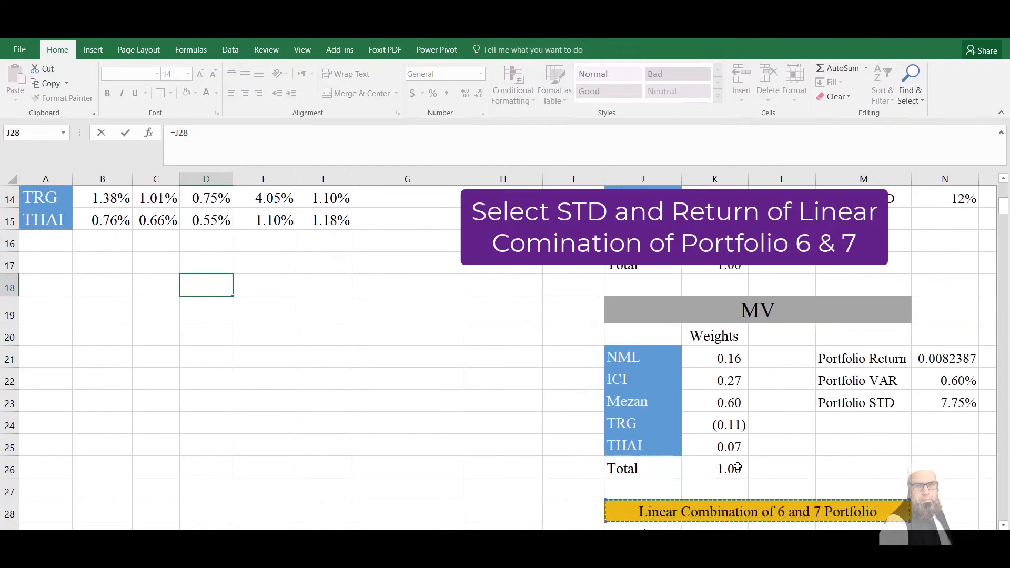
pyautogui.press('Down')
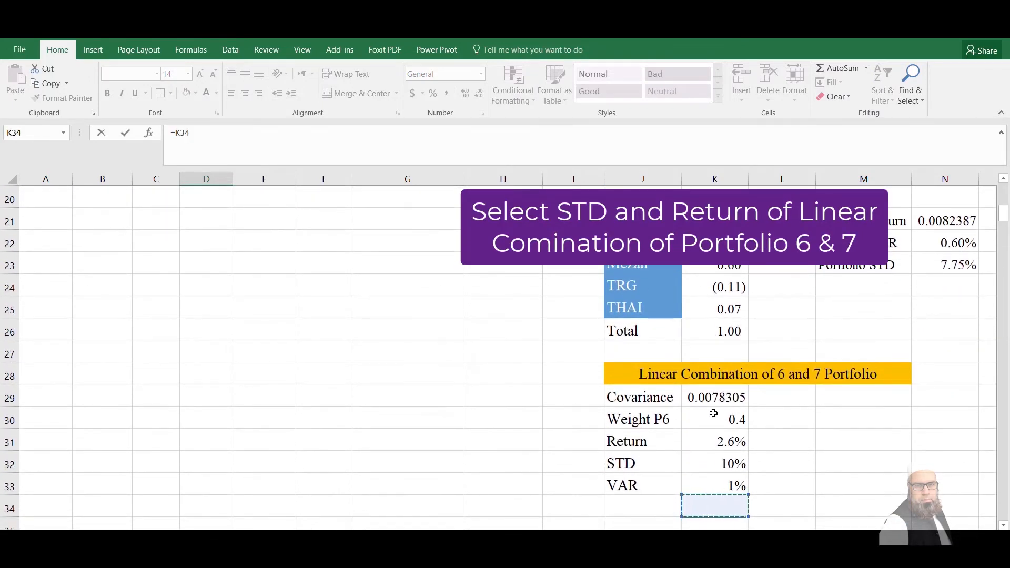
pyautogui.click(732, 463)
pyautogui.press('Tab')
# Link E18 to the linear combination's Return in K31
pyautogui.write('=')
pyautogui.press('Down')
pyautogui.press('Down')
pyautogui.press('Down')
pyautogui.press('Down')
pyautogui.press('Down')
pyautogui.press('Down')
pyautogui.press('Down')
pyautogui.press('Down')
pyautogui.press('Down')
pyautogui.press('Down')
pyautogui.press('Down')
pyautogui.press('Down')
pyautogui.press('Down')
pyautogui.press('Down')
pyautogui.press('Down')
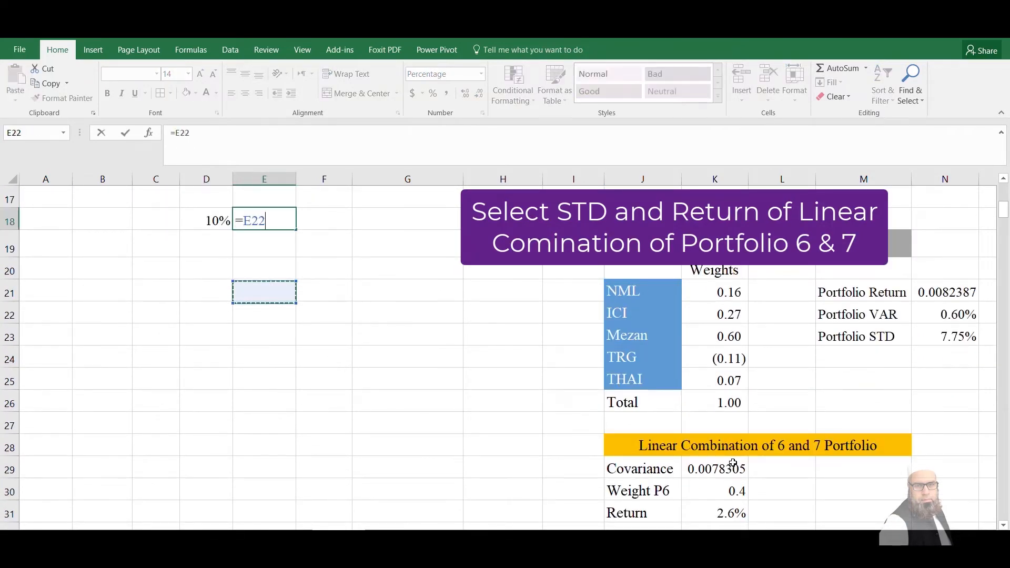
pyautogui.press('Right')
pyautogui.press('Right')
pyautogui.press('Right')
pyautogui.press('Right')
pyautogui.press('Right')
pyautogui.press('Right')
pyautogui.press('Right')
pyautogui.press('Right')
pyautogui.press('Right')
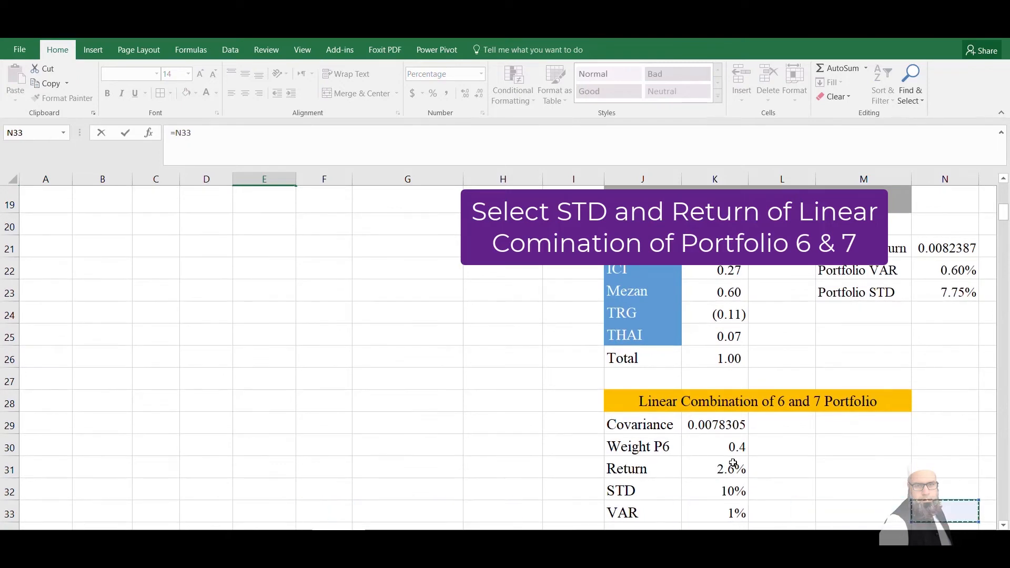
pyautogui.press('Down')
pyautogui.press('Down')
pyautogui.press('Down')
pyautogui.press('Down')
pyautogui.press('Down')
pyautogui.press('Left')
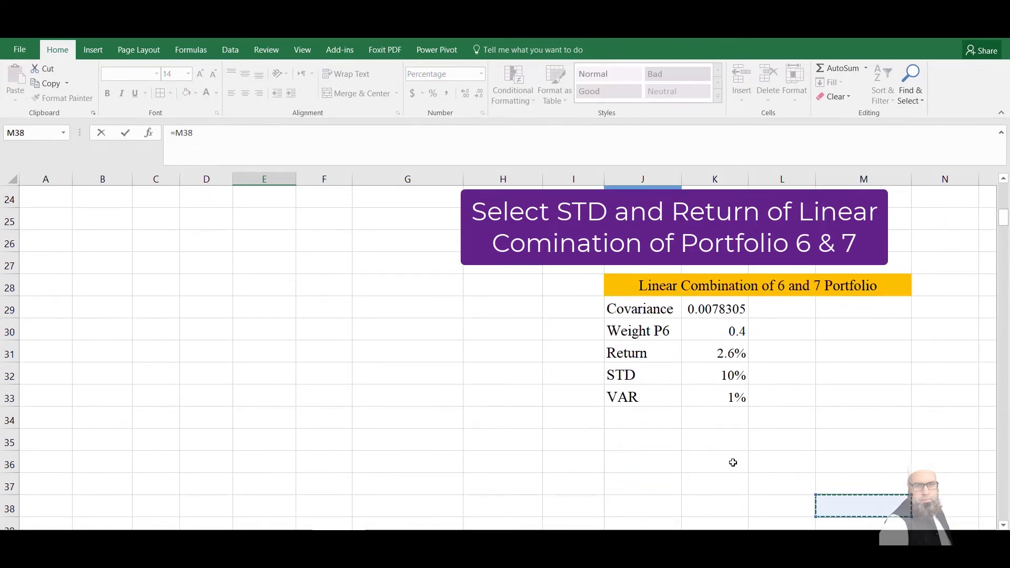
pyautogui.click(733, 368)
pyautogui.click(729, 356)
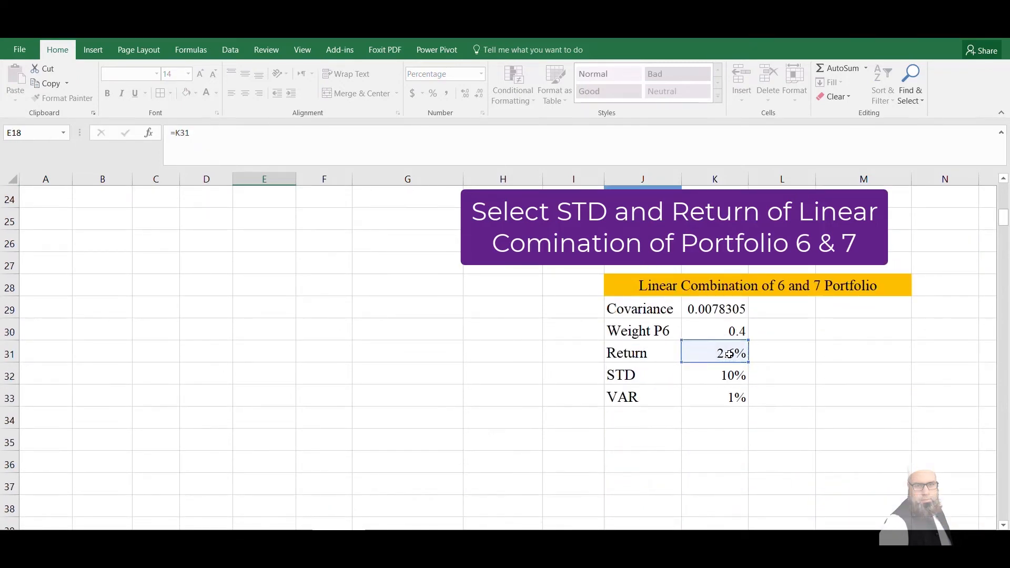
pyautogui.press('Return')
# Enter -2 as the first Portfolio 6 weight in C18, beside the linked STD and Return
pyautogui.press('Up')
pyautogui.press('Up')
pyautogui.press('Left')
pyautogui.press('Left')
pyautogui.press('Down')
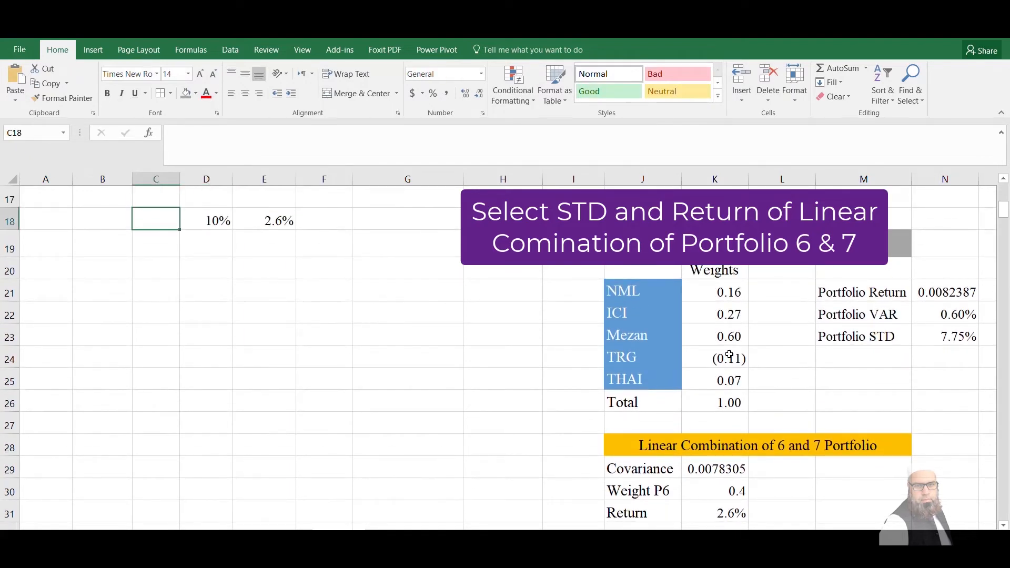
pyautogui.write('-2')
pyautogui.press('Return')
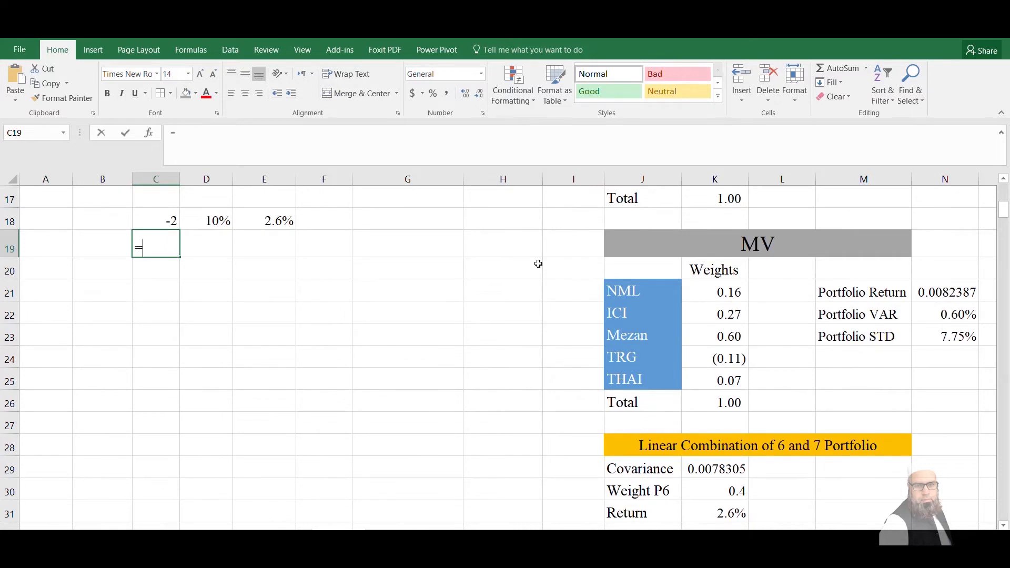
# Enter =C18+0.1 in C19 and fill the formula down column C to row 64
pyautogui.write('=')
pyautogui.press('Up')
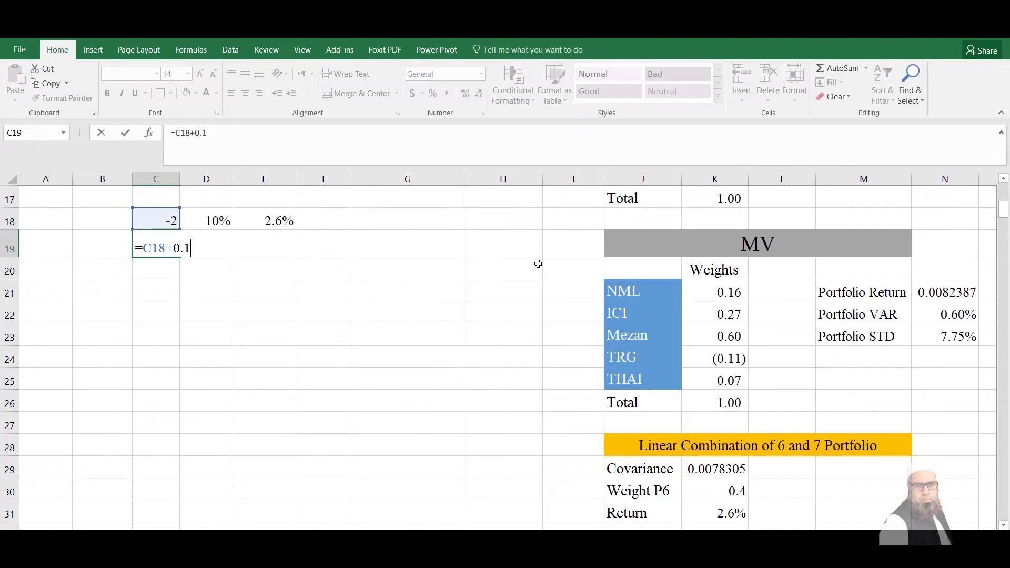
pyautogui.press('Return')
pyautogui.click(159, 237)
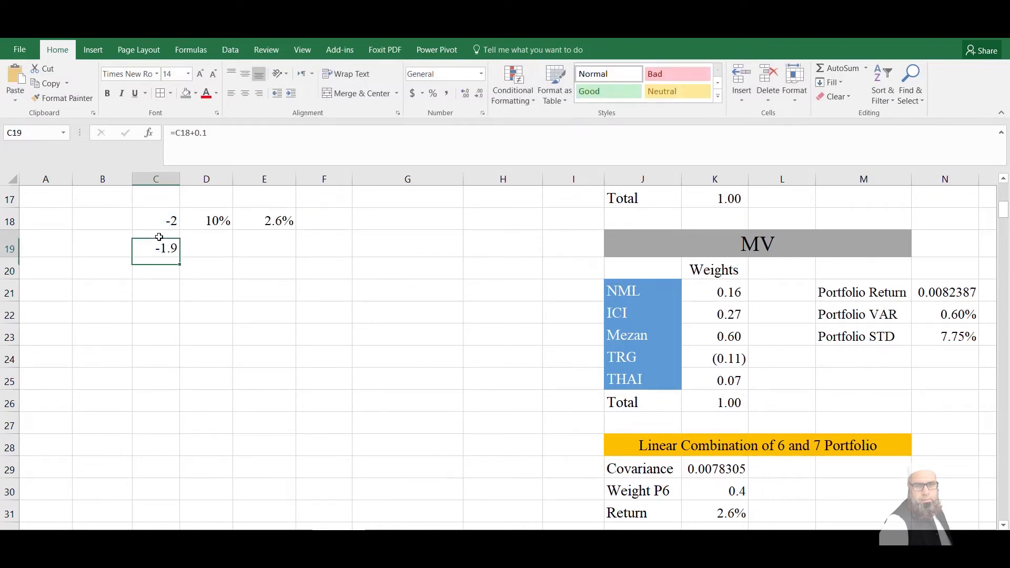
pyautogui.moveTo(182, 256); pyautogui.dragTo(172, 502)
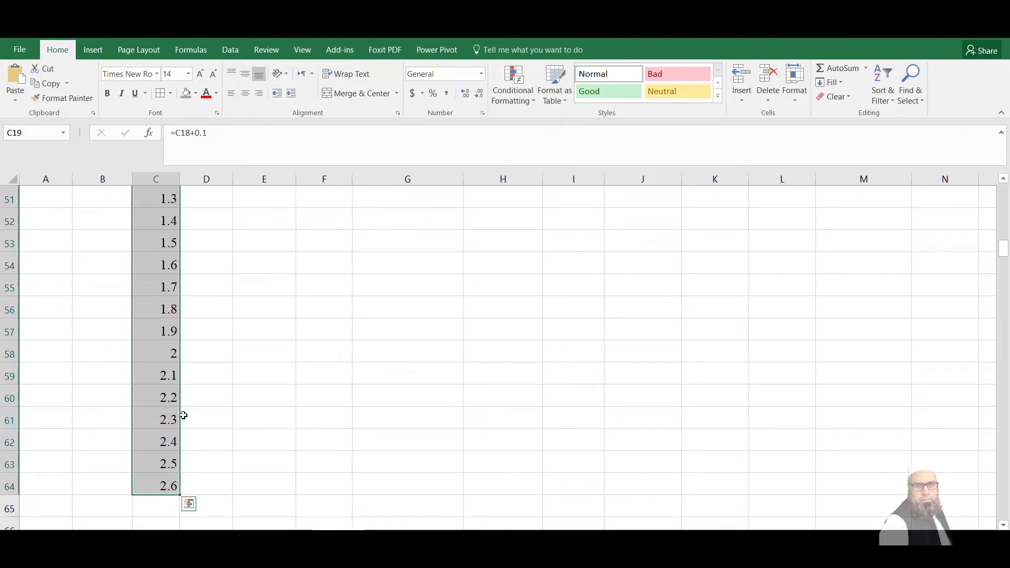
# Delete the surplus weights in C59:C64 so the series ends at 2 in C58
pyautogui.moveTo(158, 374); pyautogui.dragTo(160, 478)
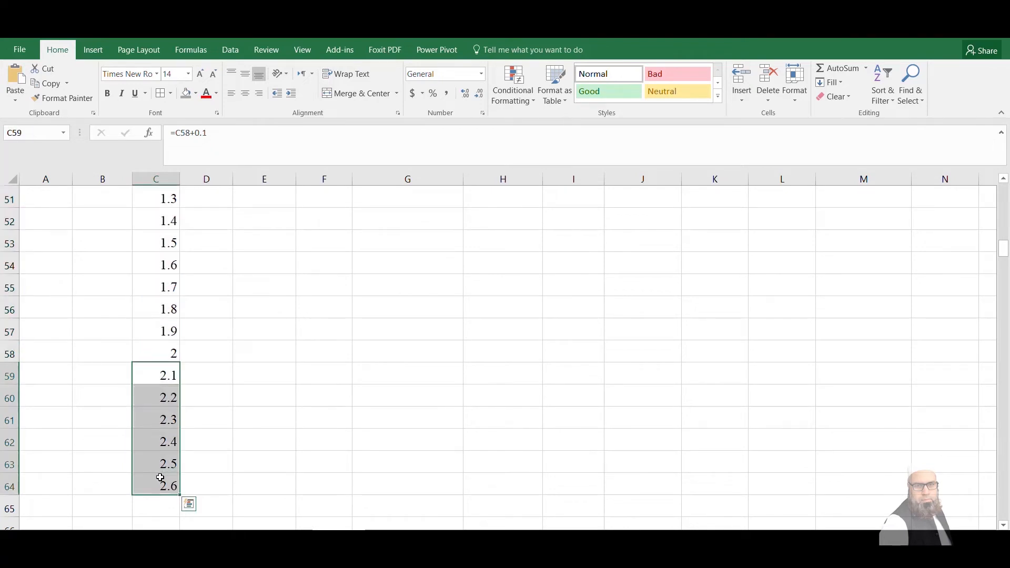
pyautogui.press('Delete')
pyautogui.press('Up')
pyautogui.press('Right')
pyautogui.press('Right')
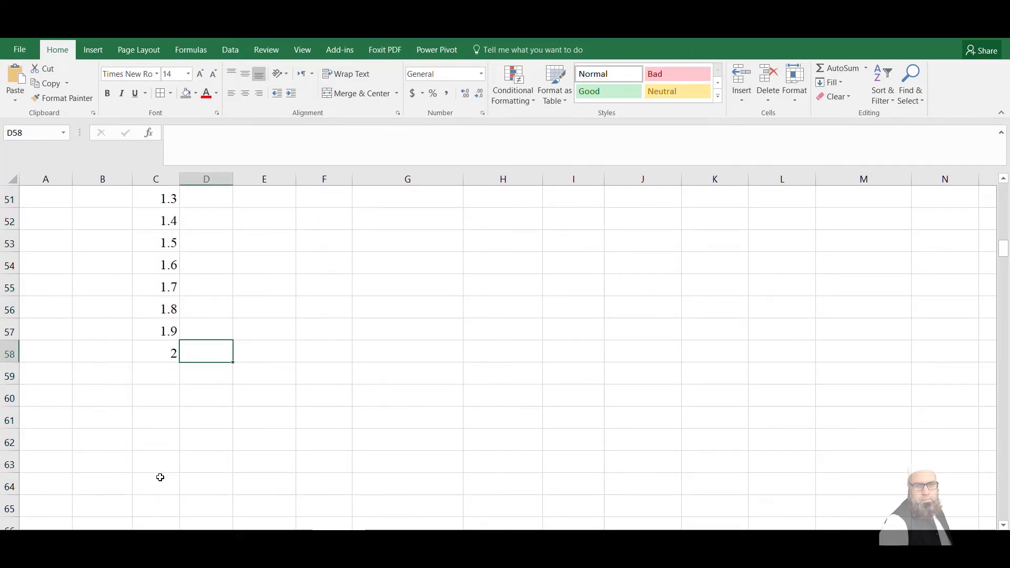
# Select the weights with the STD and Return columns in C18:E58 and open a what-if Data Table for that range
pyautogui.hotkey('shift', 'Left')
pyautogui.hotkey('shift', 'Left')
pyautogui.hotkey('shift', 'Up')
pyautogui.hotkey('shift', 'Up')
pyautogui.hotkey('shift', 'Up')
pyautogui.hotkey('shift', 'Up')
pyautogui.hotkey('shift', 'Up')
pyautogui.hotkey('shift', 'Up')
pyautogui.hotkey('shift', 'Up')
pyautogui.hotkey('shift', 'Up')
pyautogui.hotkey('shift', 'Up')
pyautogui.hotkey('shift', 'Up')
pyautogui.hotkey('shift', 'Up')
pyautogui.hotkey('shift', 'Up')
pyautogui.hotkey('shift', 'Up')
pyautogui.hotkey('shift', 'Up')
pyautogui.hotkey('shift', 'Up')
pyautogui.hotkey('shift', 'Up')
pyautogui.hotkey('shift', 'Up')
pyautogui.hotkey('shift', 'Up')
pyautogui.hotkey('shift', 'Up')
pyautogui.hotkey('shift', 'Up')
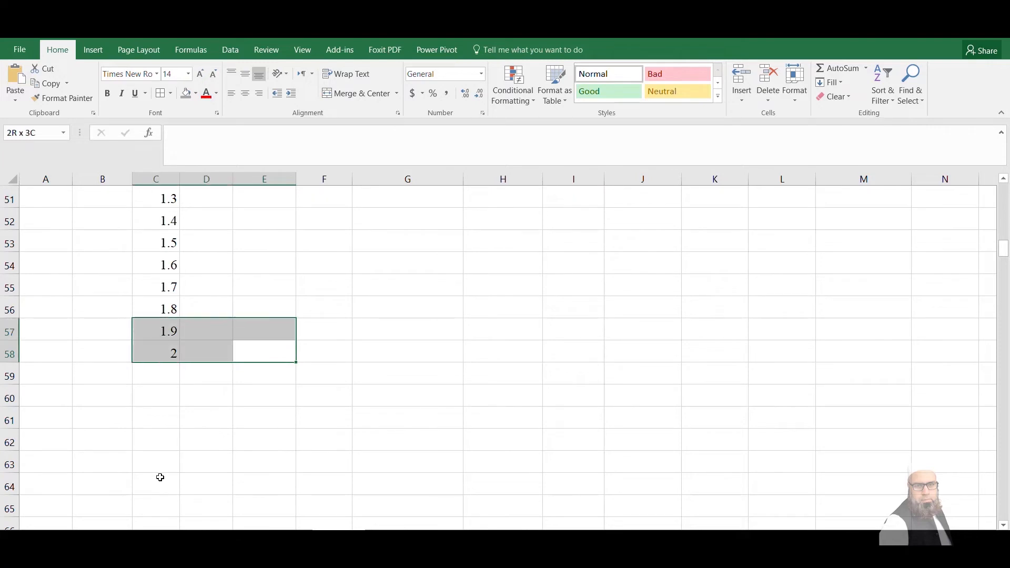
pyautogui.hotkey('shift', 'Up')
pyautogui.hotkey('shift', 'Up')
pyautogui.hotkey('shift', 'Up')
pyautogui.hotkey('shift', 'Up')
pyautogui.hotkey('shift', 'Up')
pyautogui.hotkey('shift', 'Up')
pyautogui.hotkey('shift', 'Up')
pyautogui.hotkey('shift', 'Up')
pyautogui.hotkey('shift', 'Up')
pyautogui.hotkey('shift', 'Up')
pyautogui.hotkey('shift', 'Up')
pyautogui.hotkey('shift', 'Up')
pyautogui.hotkey('shift', 'Up')
pyautogui.hotkey('shift', 'Up')
pyautogui.hotkey('shift', 'Up')
pyautogui.hotkey('shift', 'Up')
pyautogui.hotkey('shift', 'Up')
pyautogui.hotkey('shift', 'Up')
pyautogui.hotkey('shift', 'Up')
pyautogui.hotkey('shift', 'Up')
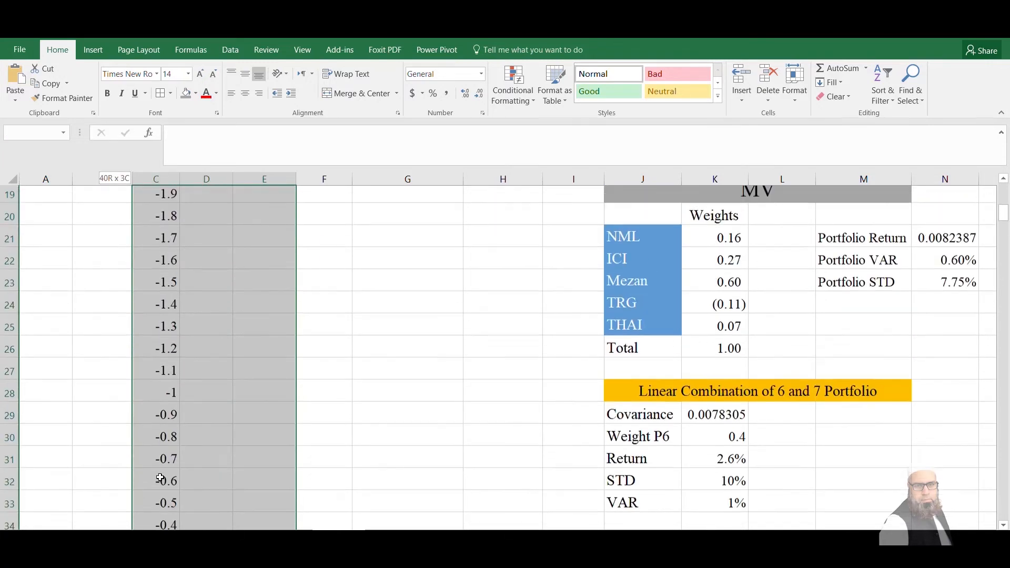
pyautogui.hotkey('shift', 'Down')
pyautogui.hotkey('shift', 'Down')
pyautogui.hotkey('shift', 'Down')
pyautogui.hotkey('shift', 'Down')
pyautogui.hotkey('shift', 'Down')
pyautogui.hotkey('shift', 'Down')
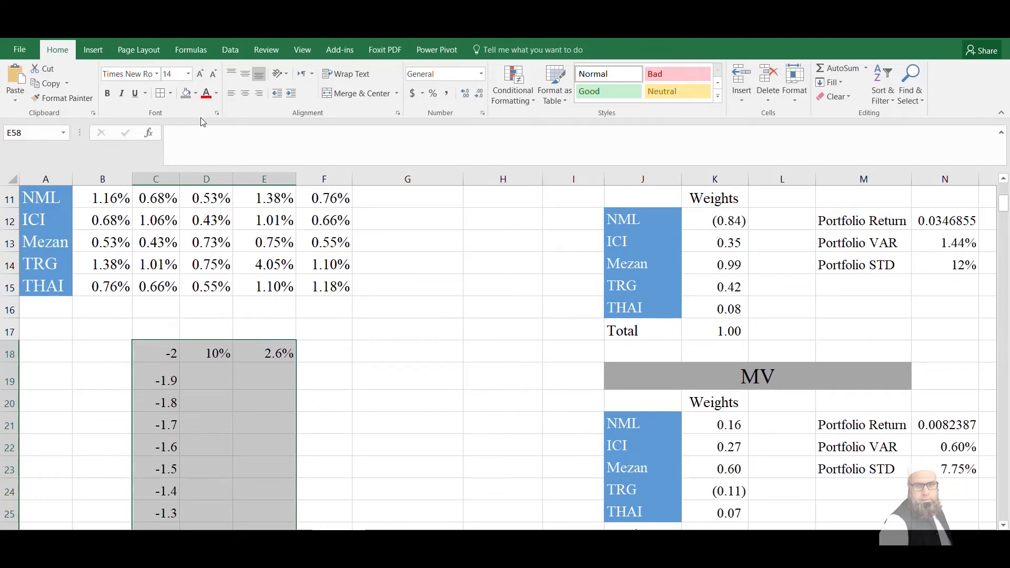
pyautogui.click(227, 49)
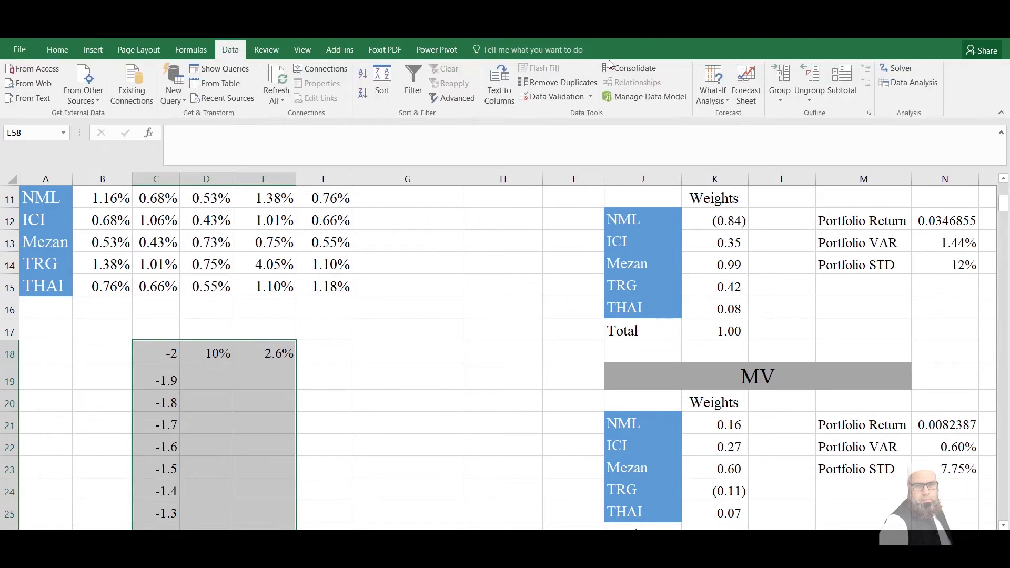
pyautogui.click(717, 93)
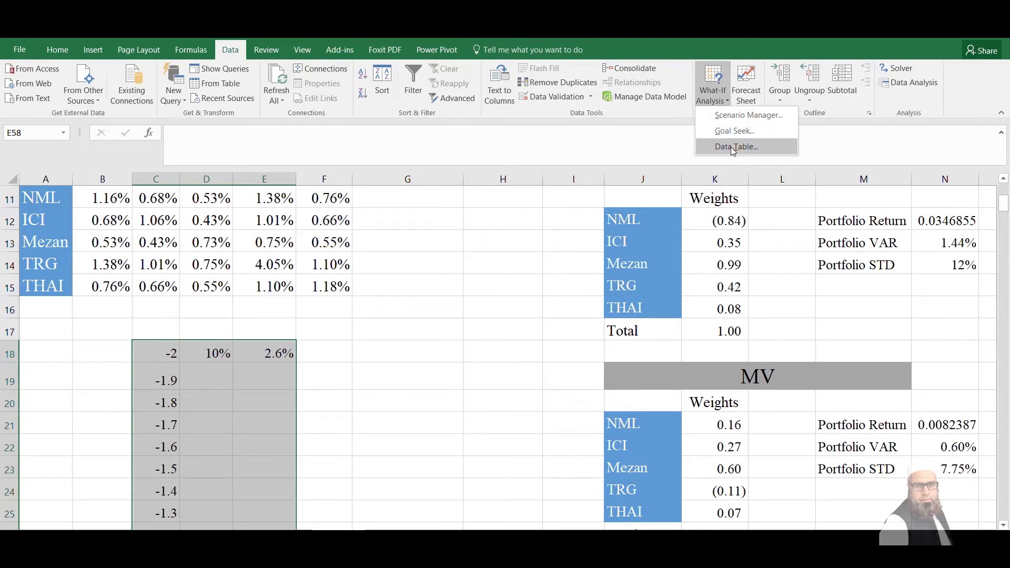
pyautogui.click(731, 147)
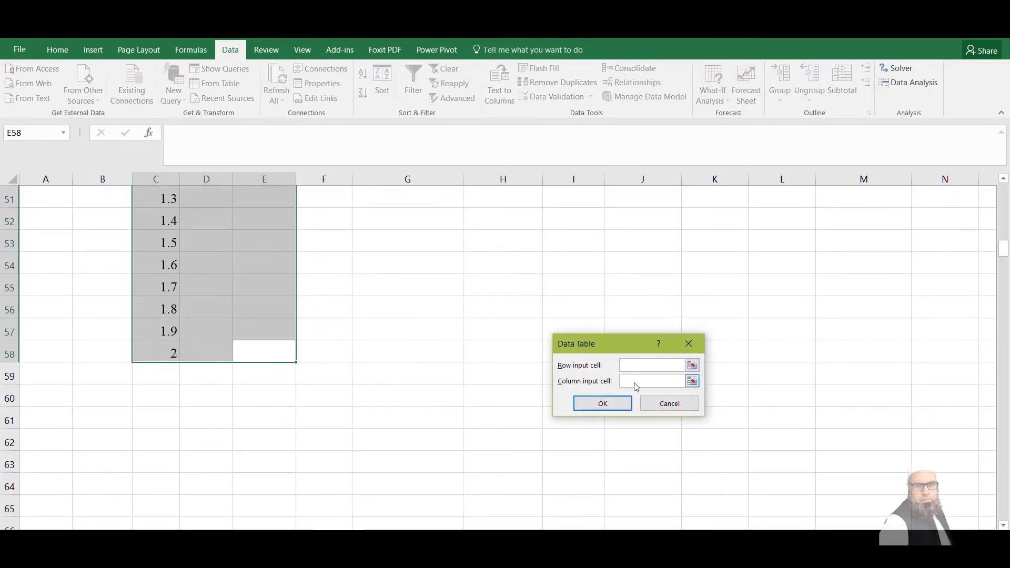
# Set the data table's column input cell to the Weight P6 value in K30 and generate the table
pyautogui.click(692, 381)
pyautogui.click(674, 277)
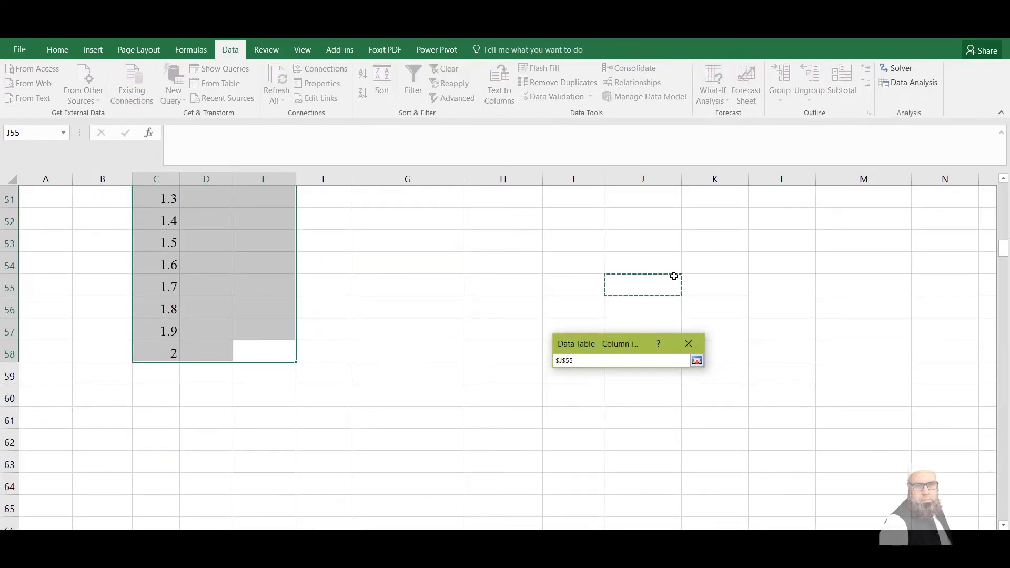
pyautogui.press('Up')
pyautogui.press('Up')
pyautogui.press('Up')
pyautogui.press('Up')
pyautogui.press('Up')
pyautogui.press('Up')
pyautogui.press('Up')
pyautogui.press('Up')
pyautogui.press('Up')
pyautogui.press('Up')
pyautogui.press('Up')
pyautogui.press('Up')
pyautogui.press('Up')
pyautogui.press('Up')
pyautogui.press('Up')
pyautogui.press('Up')
pyautogui.press('Up')
pyautogui.press('Up')
pyautogui.press('Up')
pyautogui.press('Up')
pyautogui.press('Up')
pyautogui.press('Up')
pyautogui.press('Up')
pyautogui.press('Up')
pyautogui.press('Up')
pyautogui.press('Up')
pyautogui.press('Up')
pyautogui.press('Up')
pyautogui.press('Up')
pyautogui.press('Up')
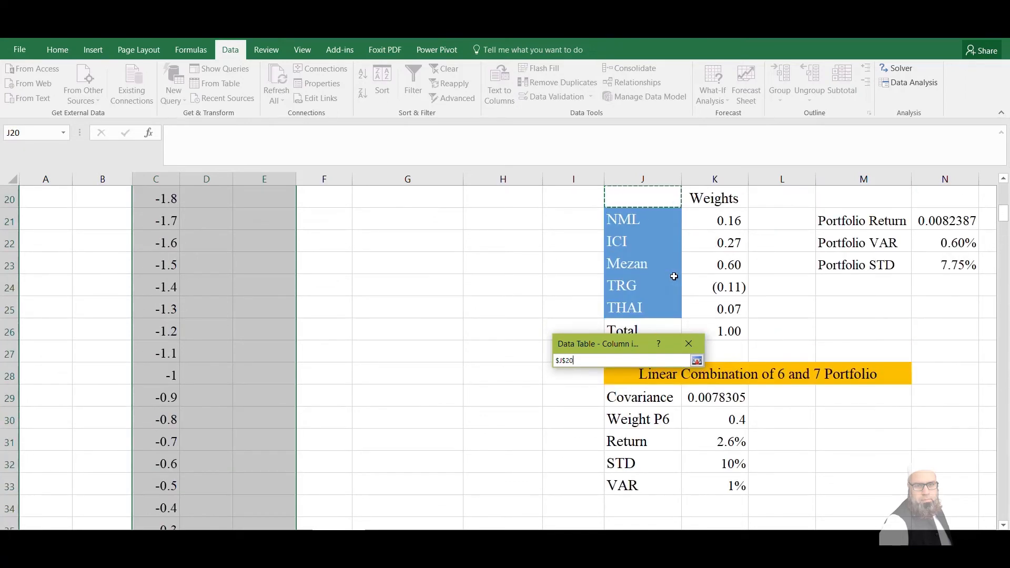
pyautogui.click(713, 419)
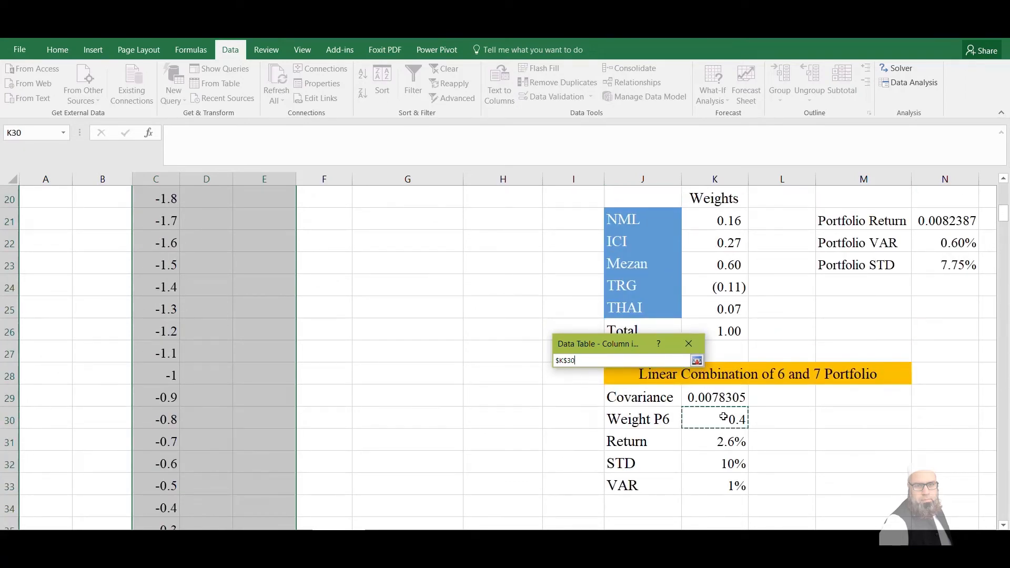
pyautogui.click(696, 360)
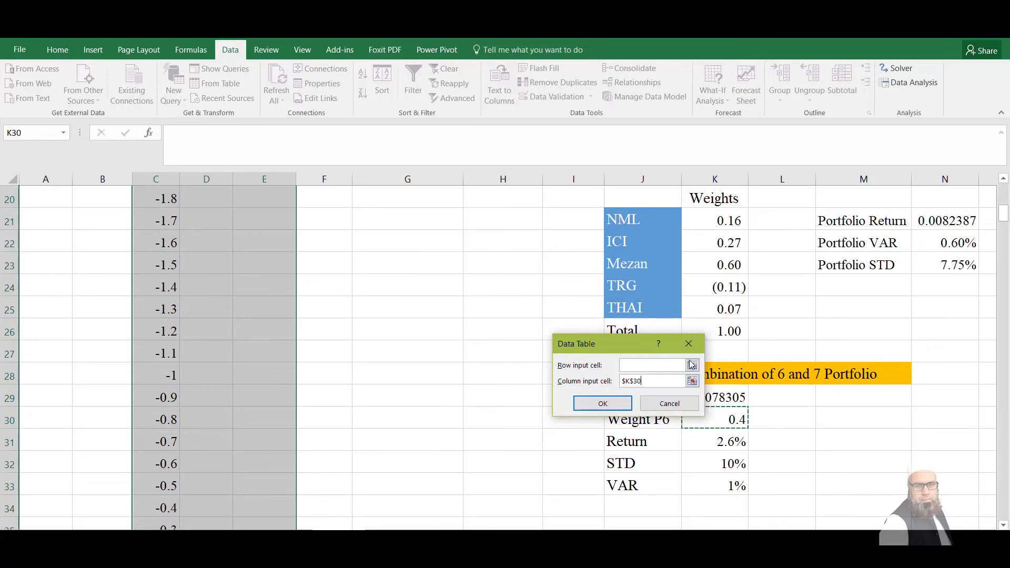
pyautogui.click(602, 404)
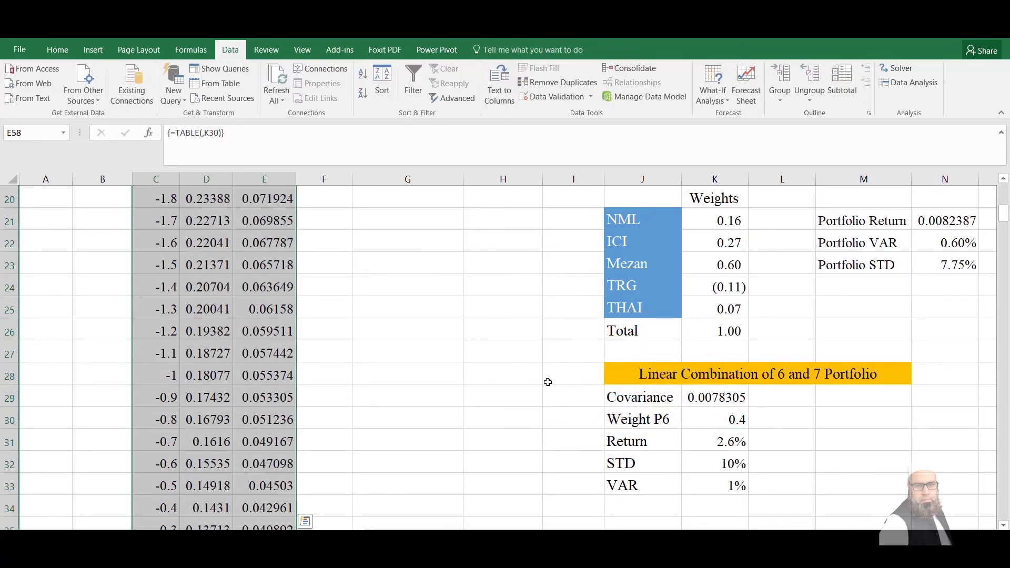
# Insert a markers-only scatter chart of the STD and Return values in D18:E58
pyautogui.click(234, 284)
pyautogui.press('Up')
pyautogui.press('Up')
pyautogui.press('Up')
pyautogui.press('Up')
pyautogui.press('Up')
pyautogui.press('Up')
pyautogui.press('Up')
pyautogui.press('Up')
pyautogui.press('Up')
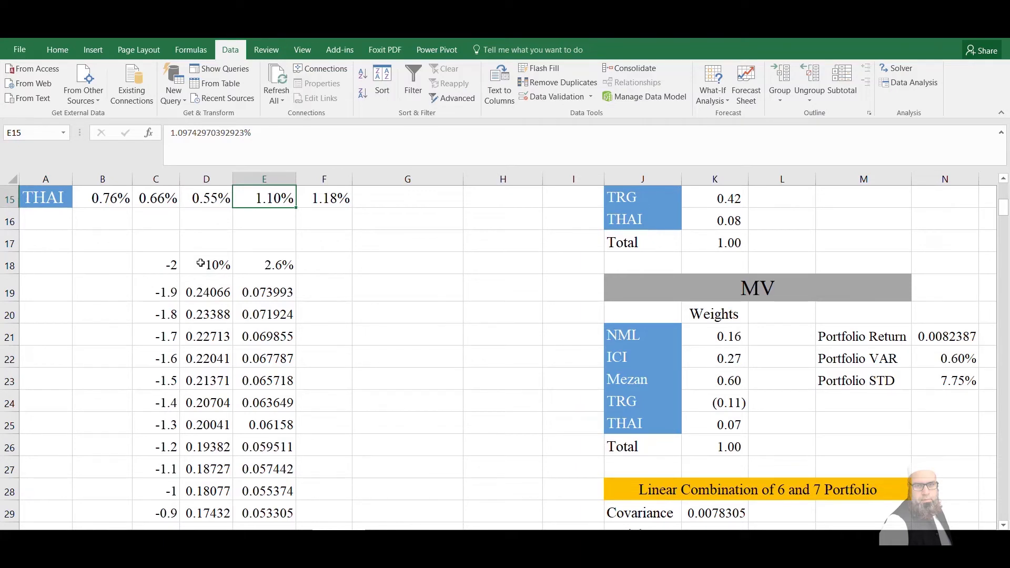
pyautogui.moveTo(201, 263); pyautogui.dragTo(260, 289)
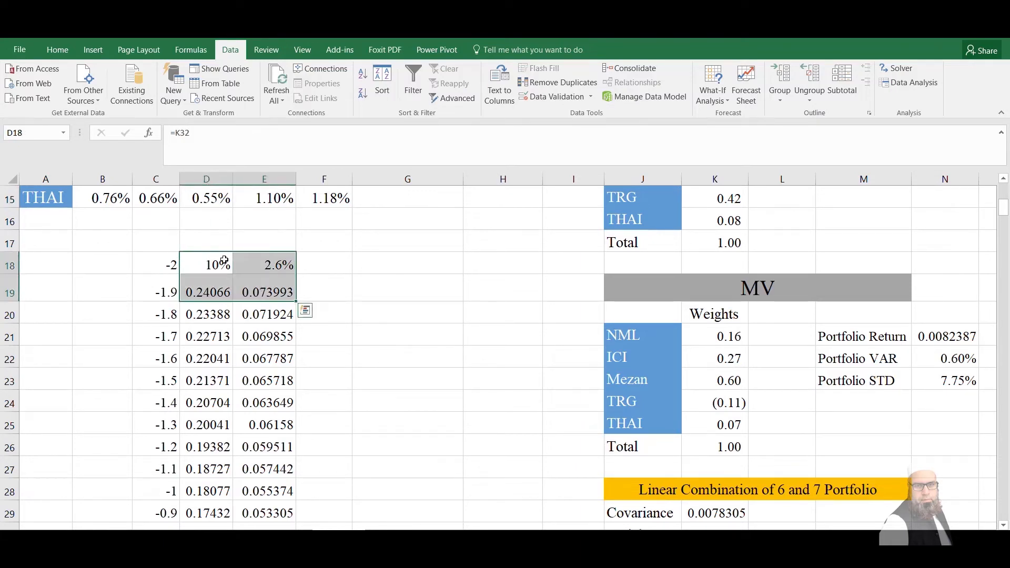
pyautogui.click(224, 260)
pyautogui.hotkey('shift', 'Right')
pyautogui.hotkey('ctrl', 'shift', 'Down')
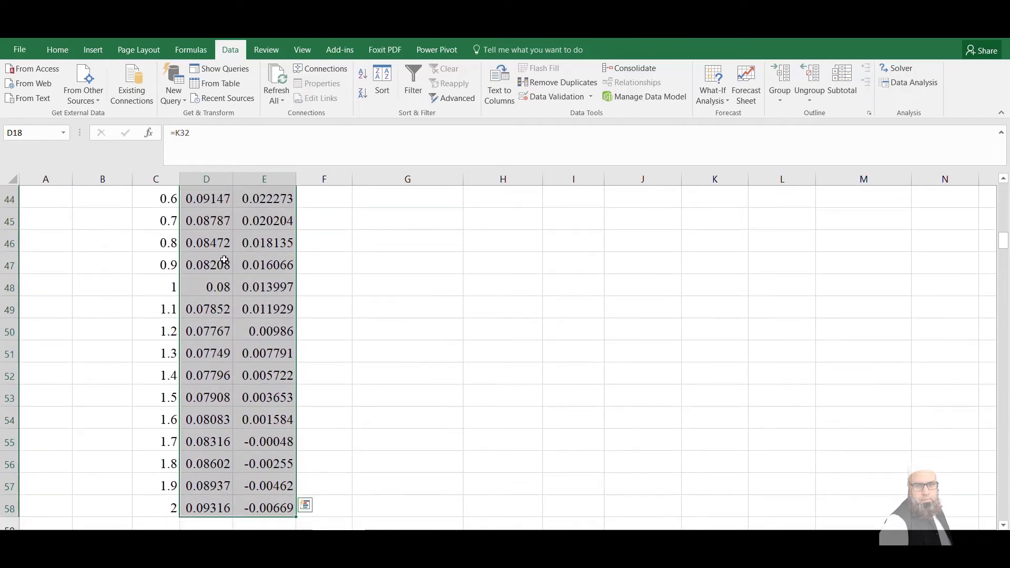
pyautogui.click(98, 46)
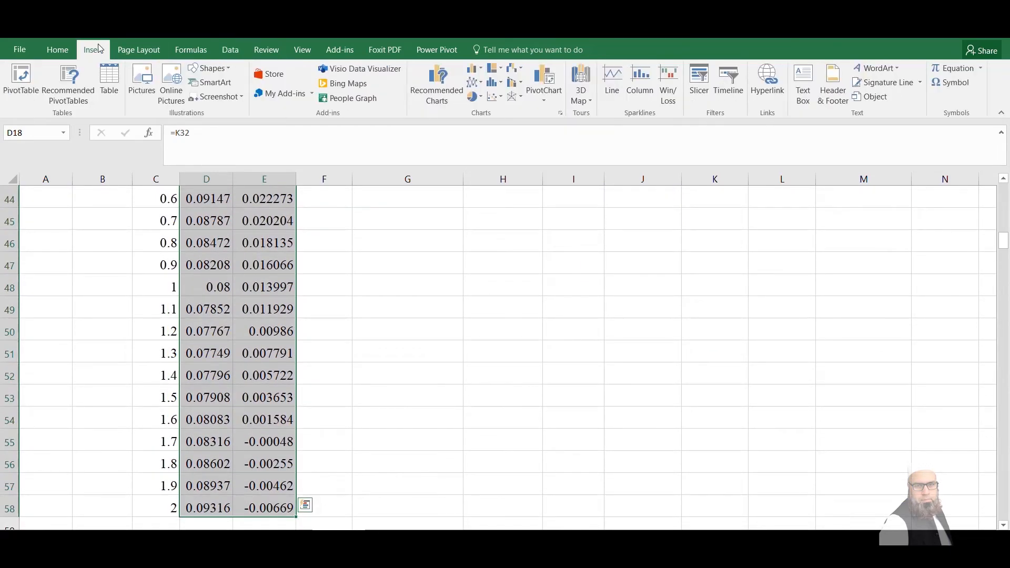
pyautogui.click(498, 102)
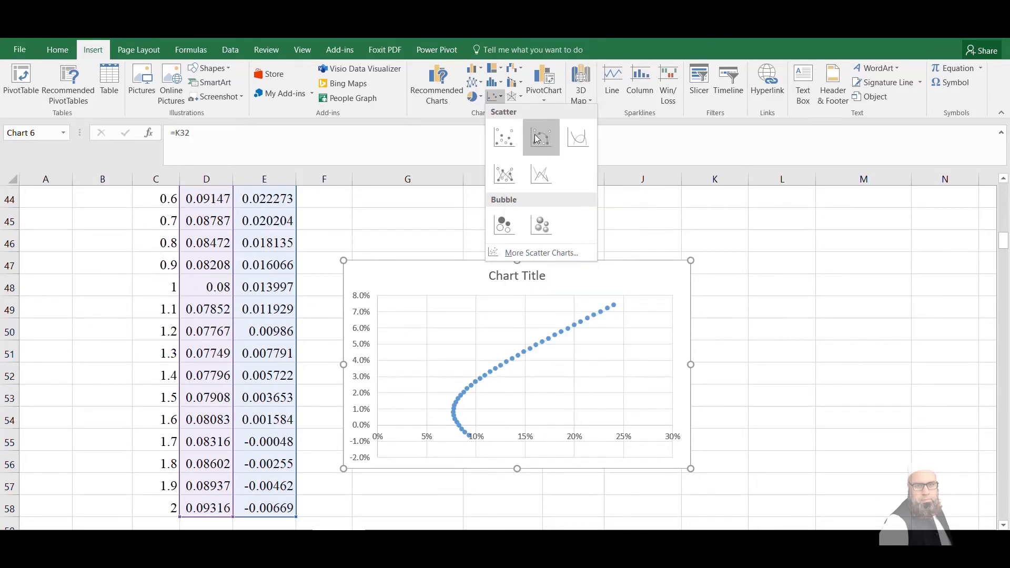
pyautogui.click(508, 151)
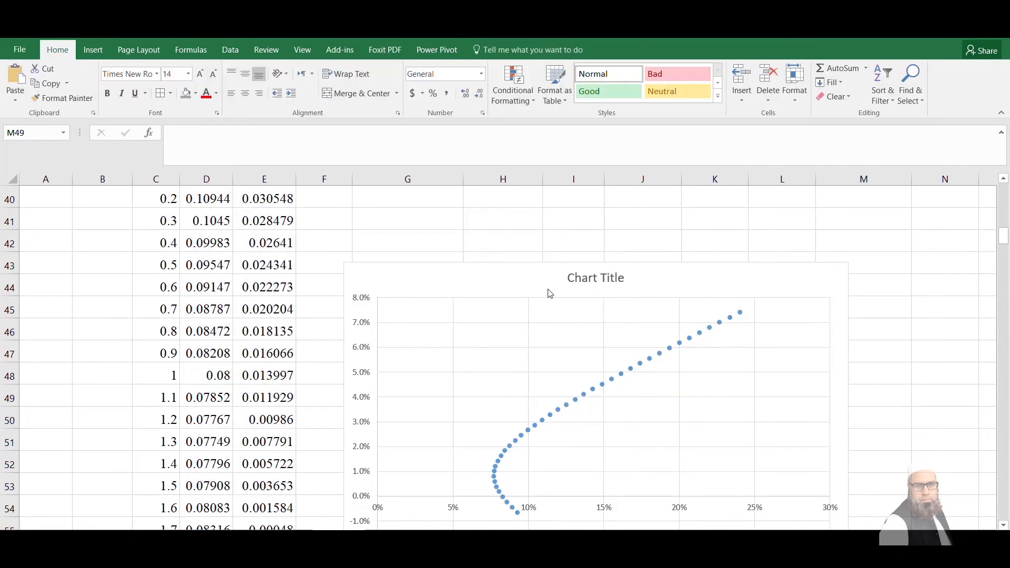
# Add an MV series to the scatter chart, named from J19:M19, with its STD in N23 as X and Return in N21 as Y
pyautogui.rightClick(457, 286)
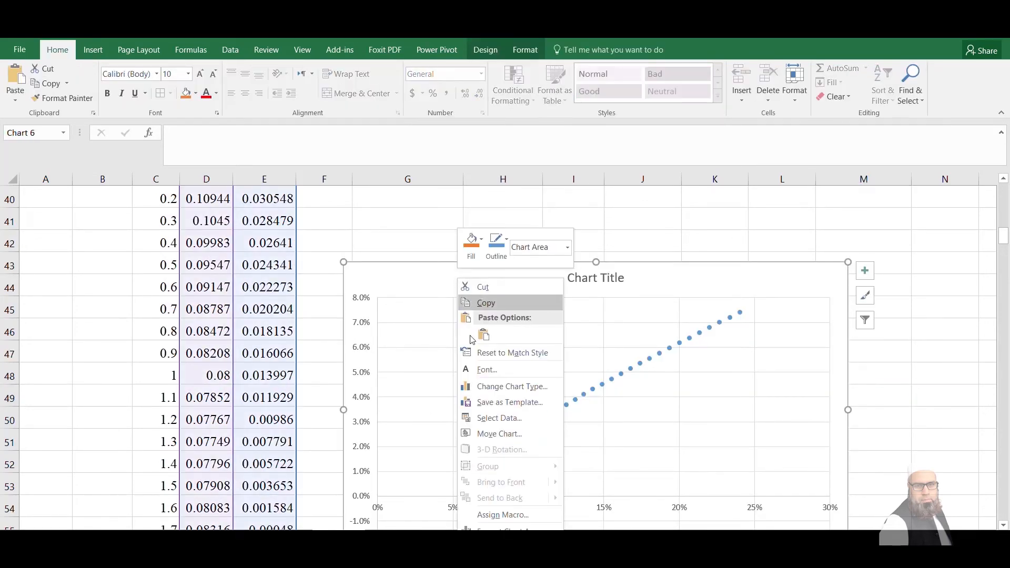
pyautogui.click(497, 47)
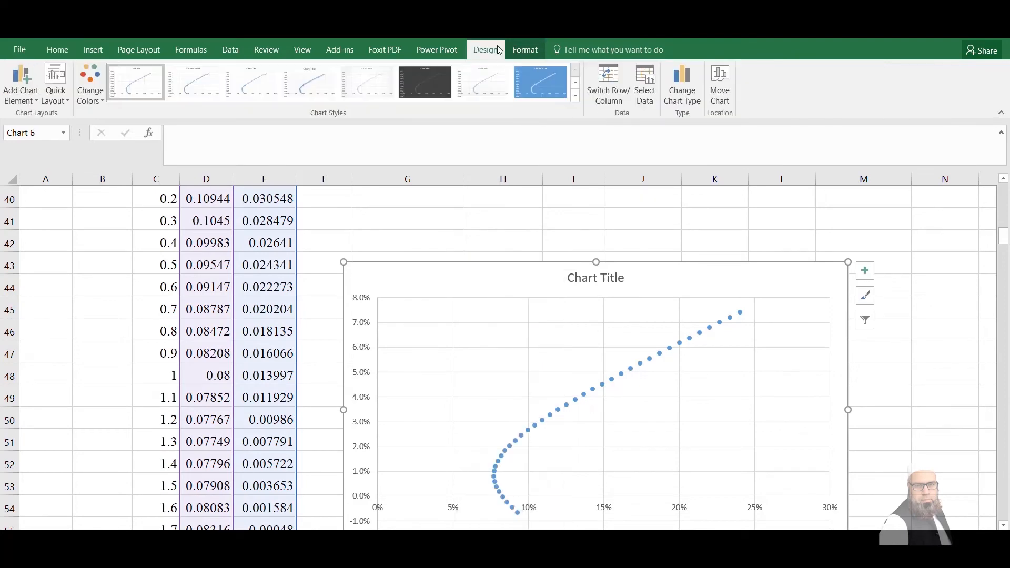
pyautogui.click(649, 97)
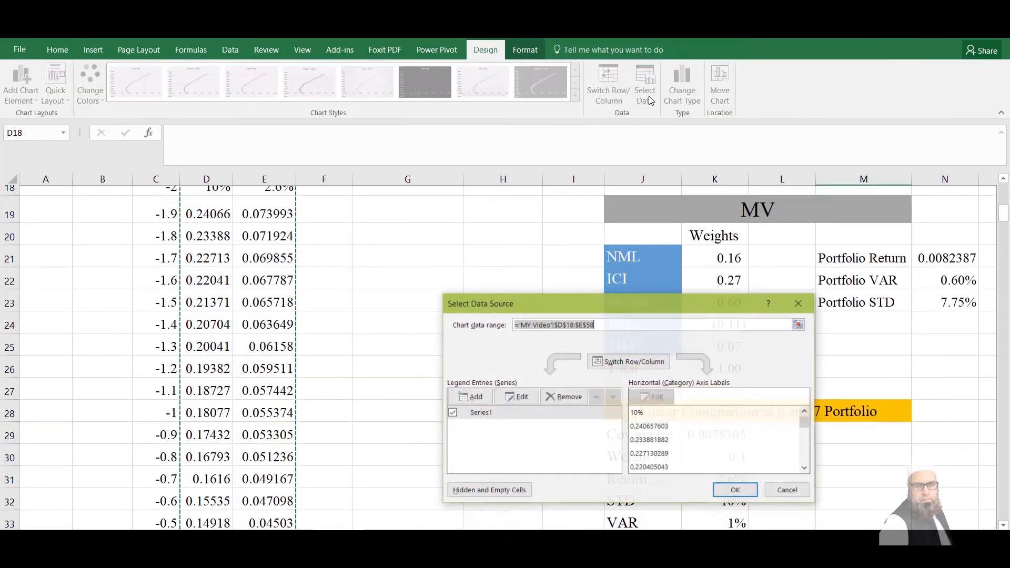
pyautogui.click(485, 403)
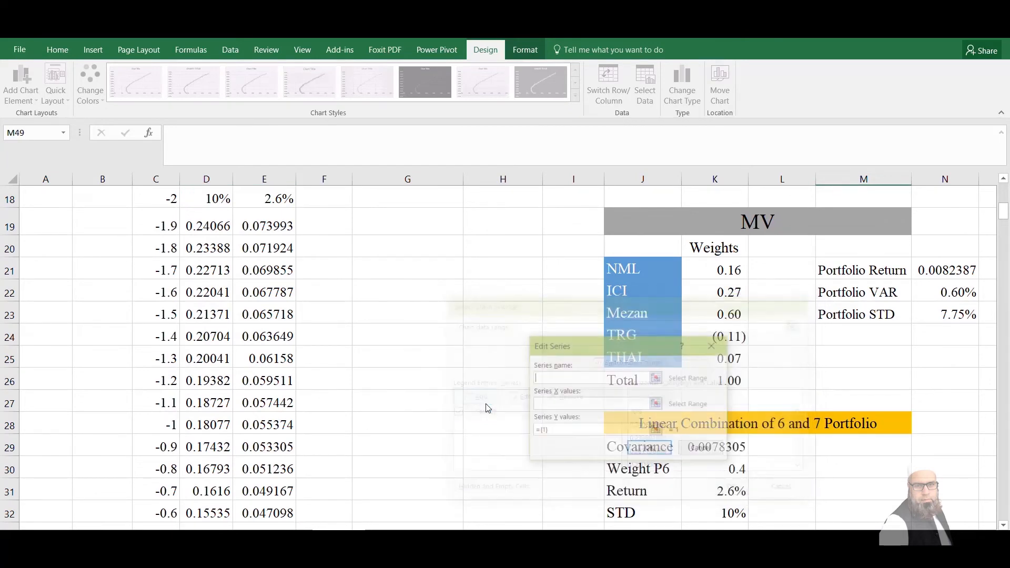
pyautogui.click(768, 223)
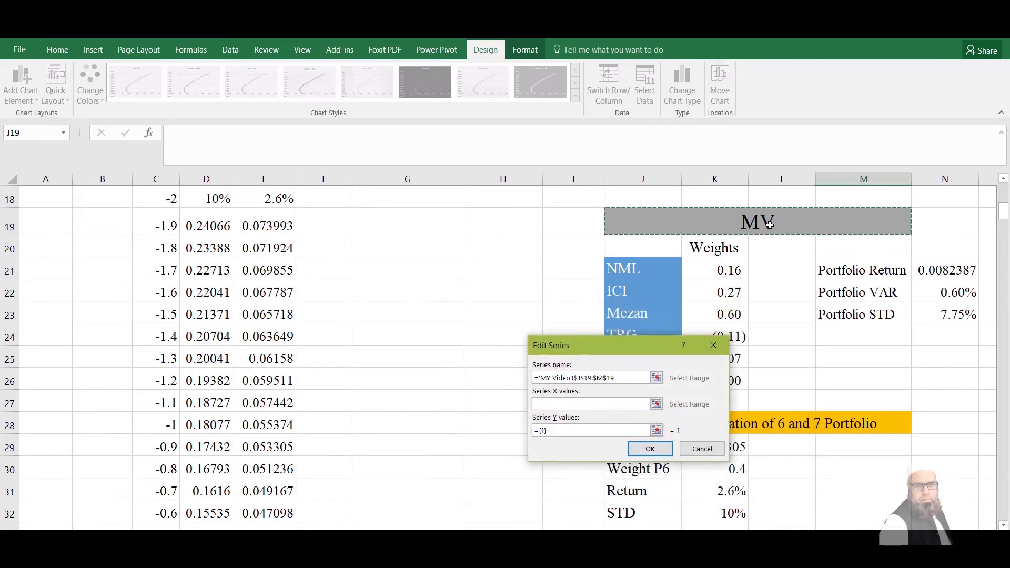
pyautogui.click(593, 404)
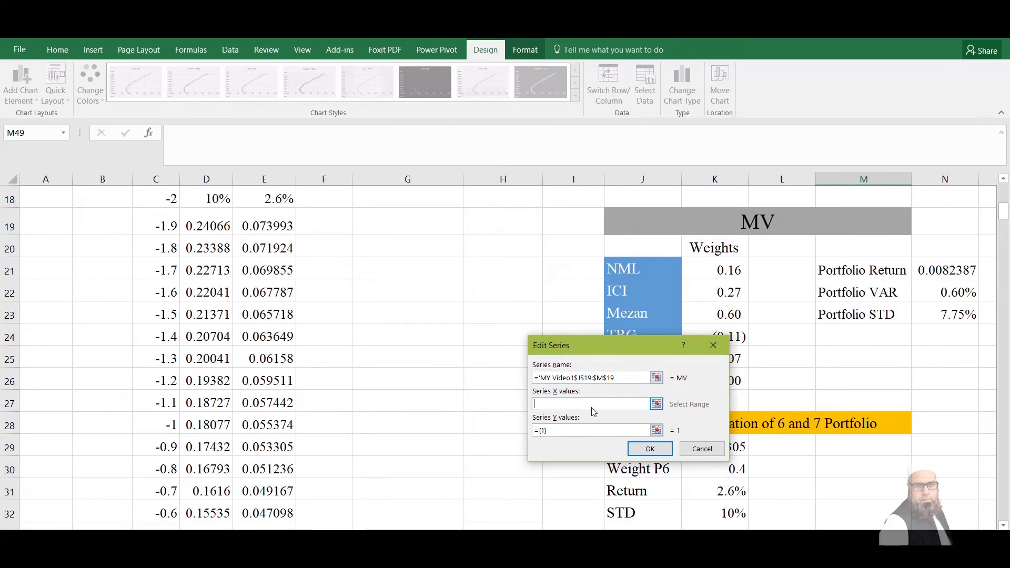
pyautogui.click(934, 310)
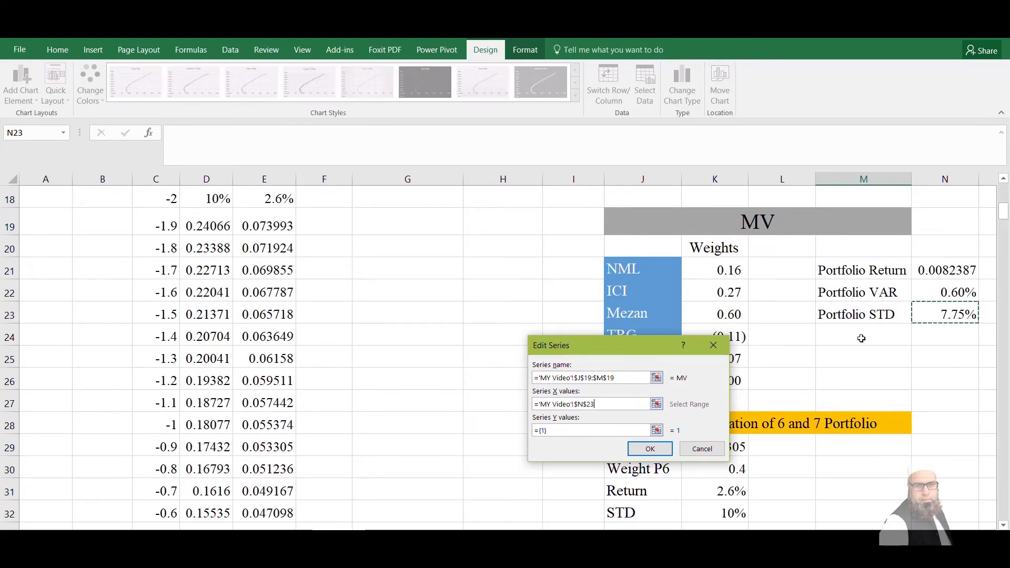
pyautogui.click(605, 436)
pyautogui.press('BackSpace')
pyautogui.press('BackSpace')
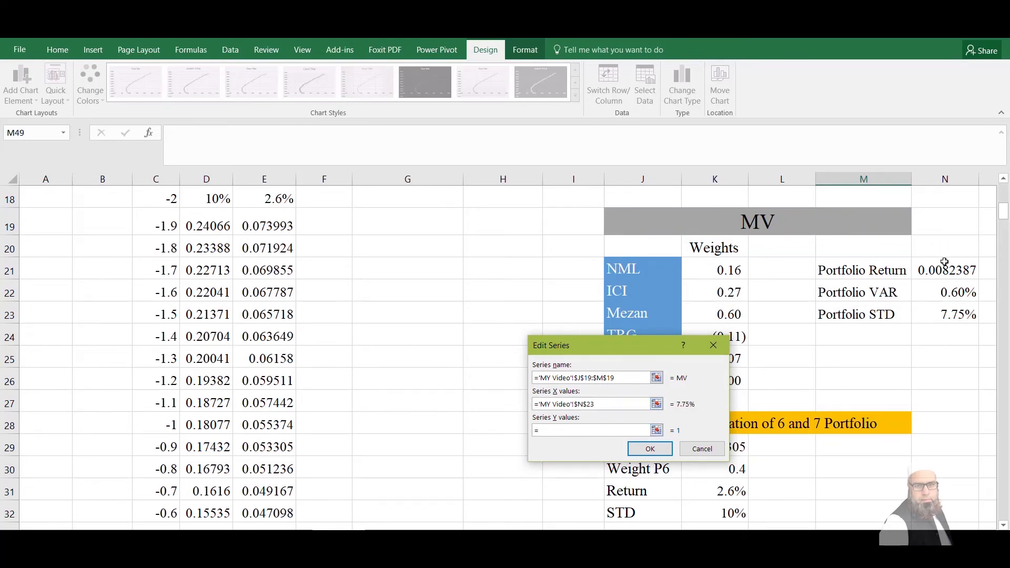
pyautogui.click(944, 263)
pyautogui.click(650, 448)
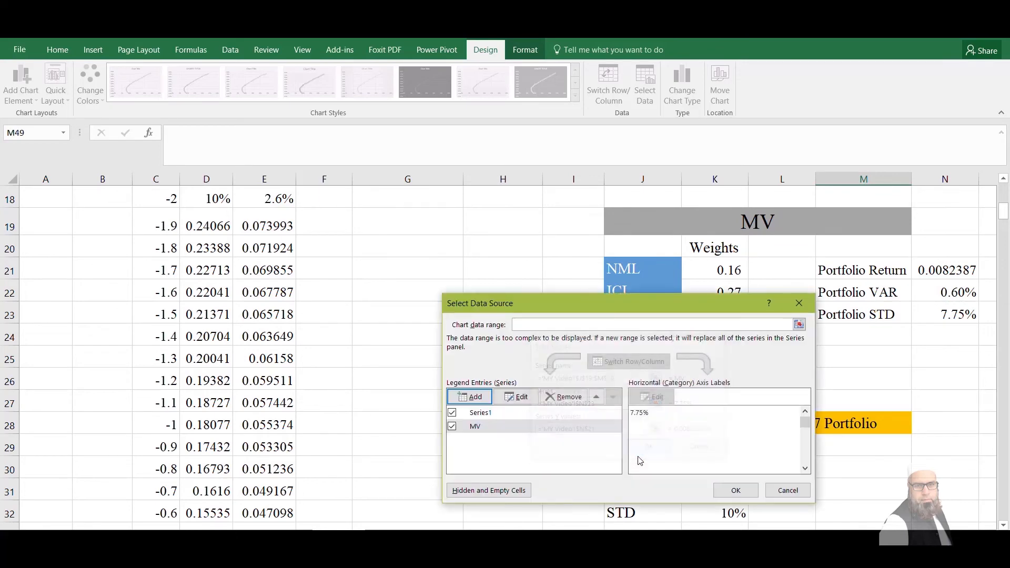
# Add a Portfolio 7 series named from J10:M10, with its STD in N14 as X and Return in N12 as Y
pyautogui.click(470, 396)
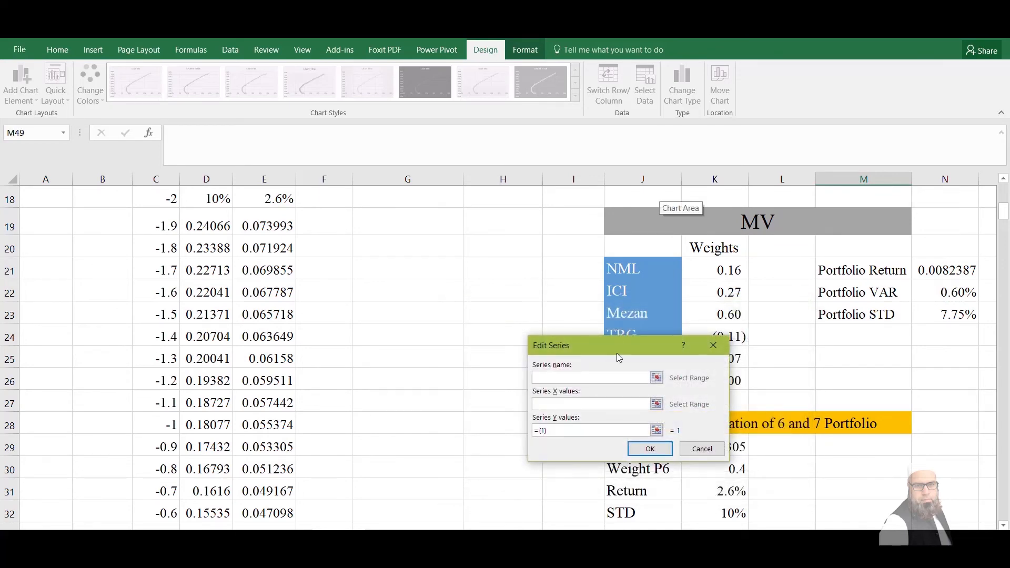
pyautogui.click(562, 275)
pyautogui.press('Up')
pyautogui.press('Up')
pyautogui.press('Up')
pyautogui.press('Up')
pyautogui.press('Up')
pyautogui.press('Up')
pyautogui.press('Up')
pyautogui.press('Up')
pyautogui.press('Up')
pyautogui.press('Up')
pyautogui.press('Up')
pyautogui.press('Up')
pyautogui.press('Up')
pyautogui.press('Up')
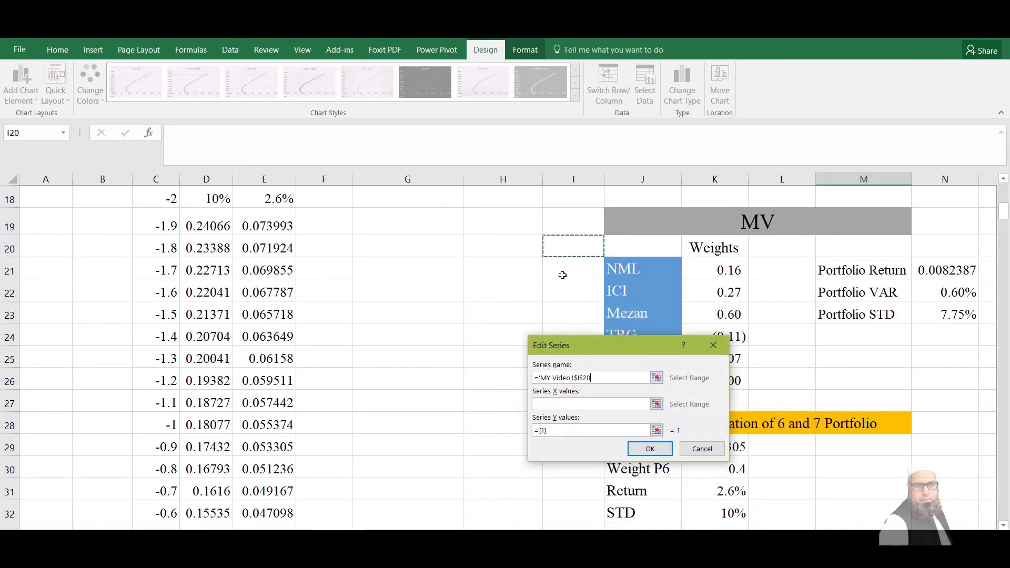
pyautogui.press('Up')
pyautogui.press('Up')
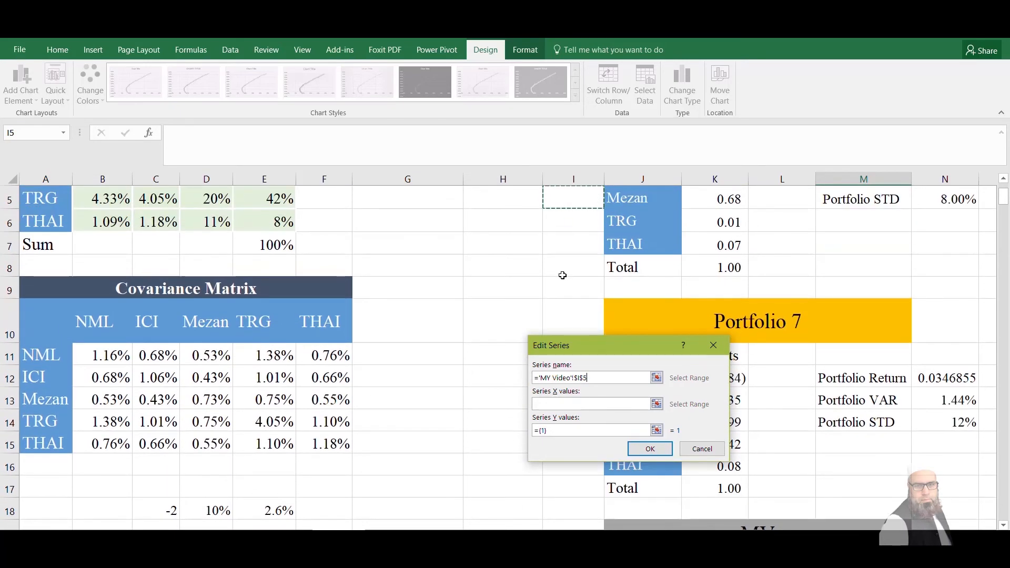
pyautogui.click(805, 331)
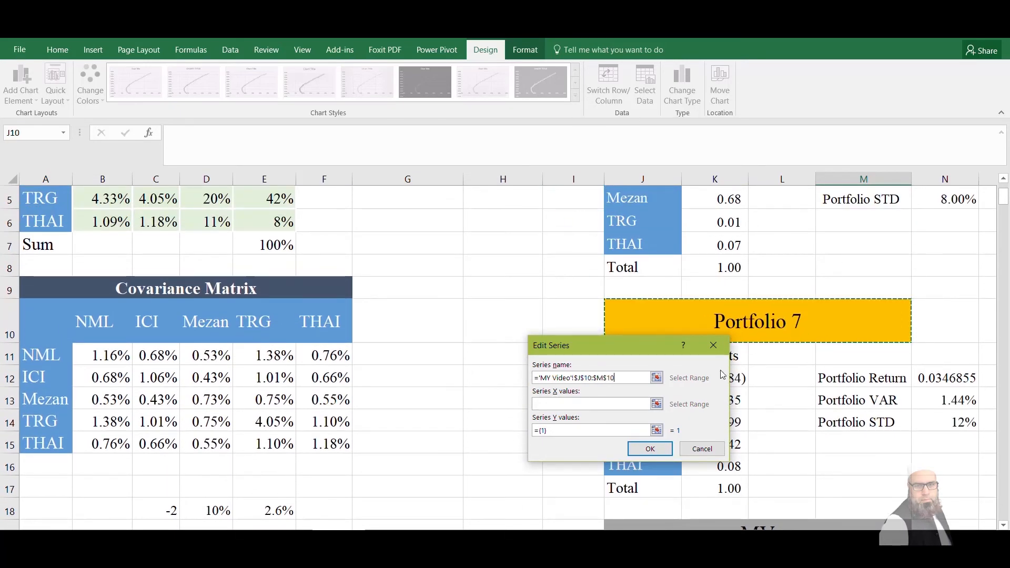
pyautogui.click(642, 405)
pyautogui.click(928, 430)
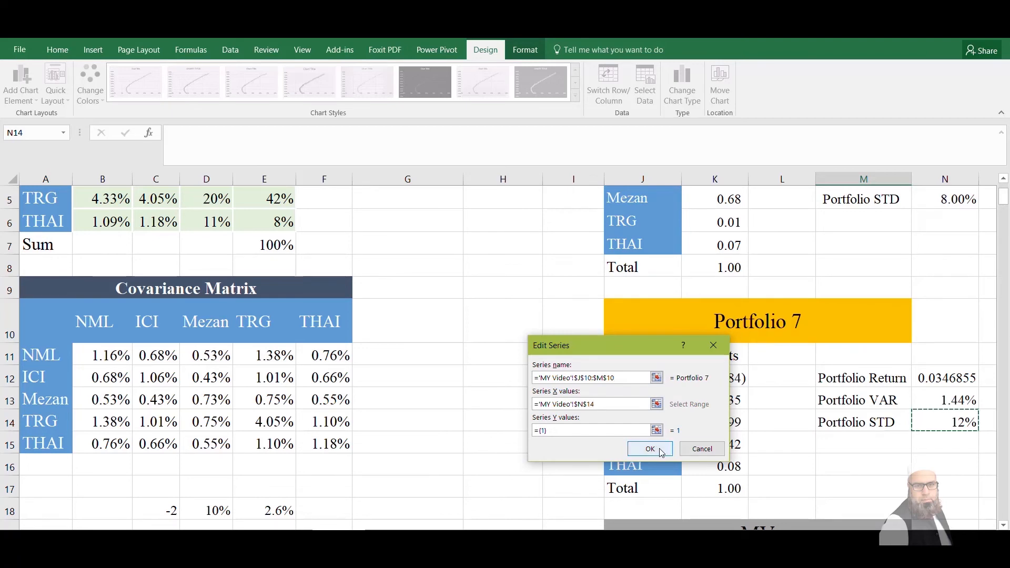
pyautogui.click(618, 432)
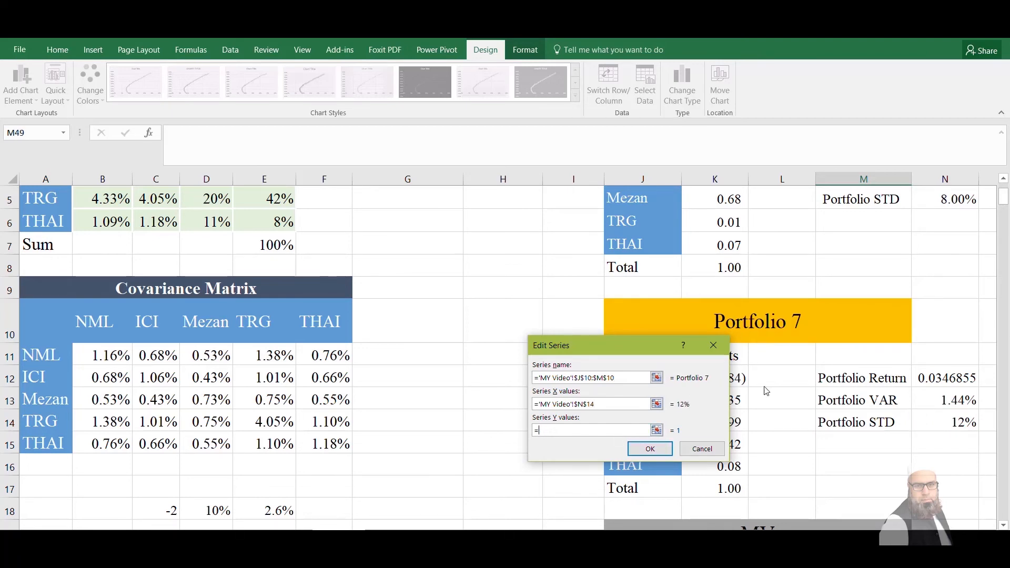
pyautogui.click(950, 375)
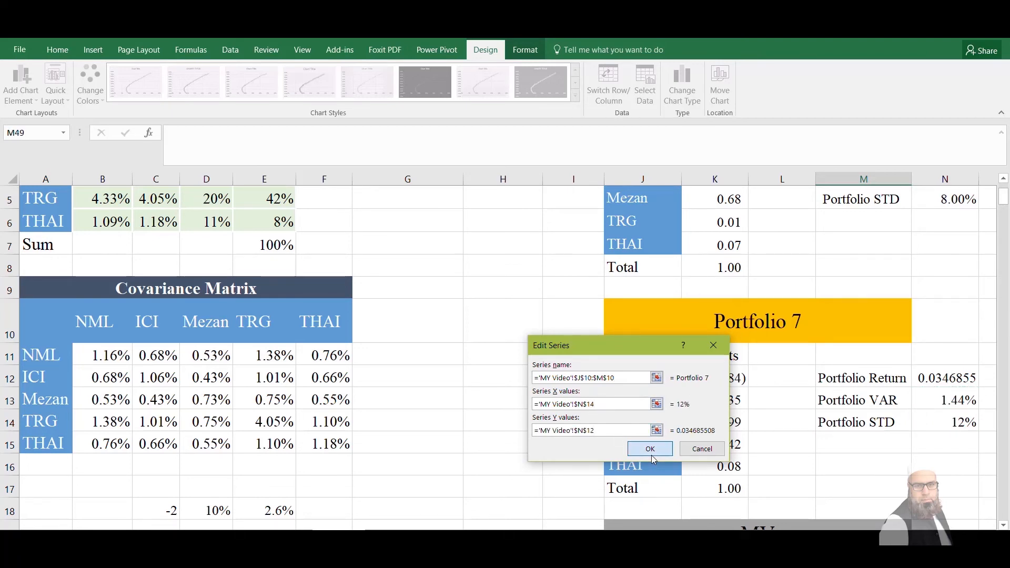
pyautogui.click(650, 452)
# Add a Portfolio 6 series named from J1:M1, with its STD in N5 as X and Return in N3 as Y
pyautogui.click(470, 396)
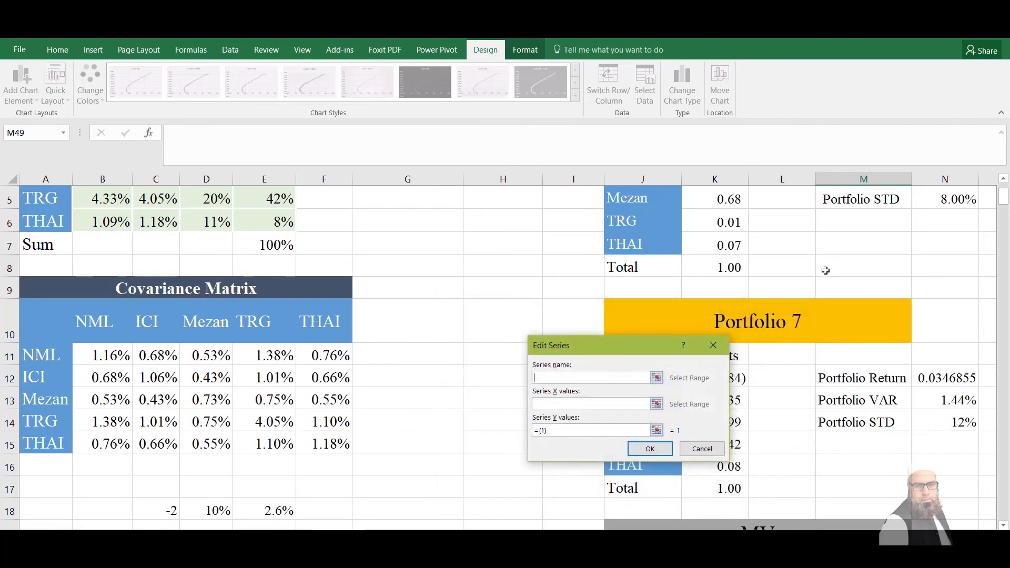
pyautogui.click(825, 271)
pyautogui.scroll(2, 789, 263)
pyautogui.click(758, 203)
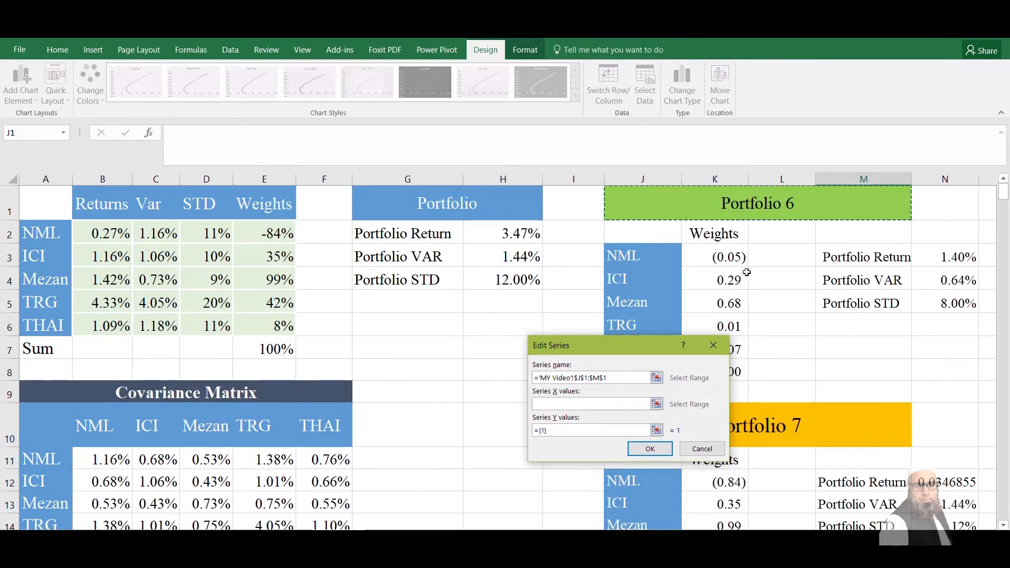
pyautogui.click(634, 404)
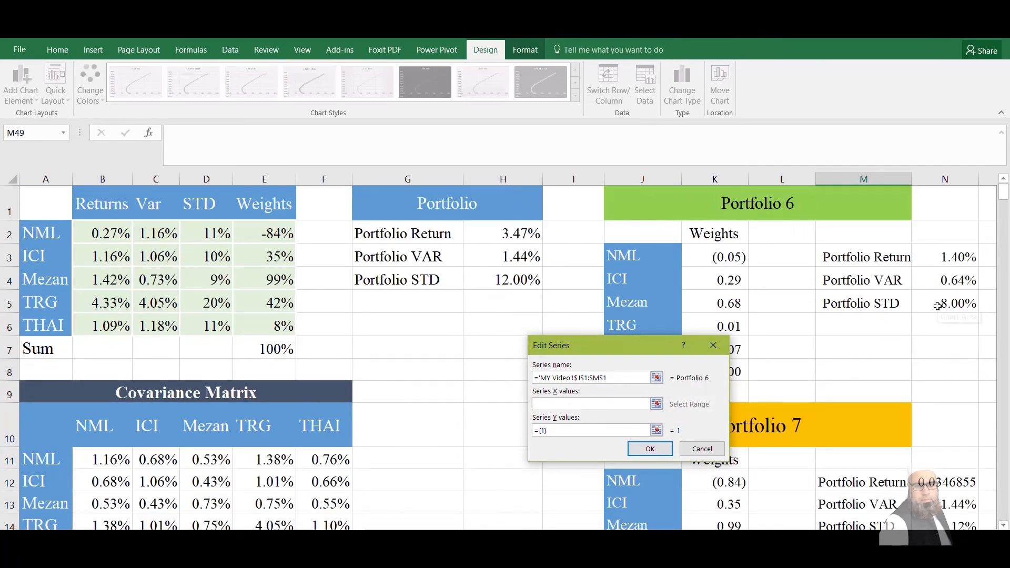
pyautogui.click(937, 306)
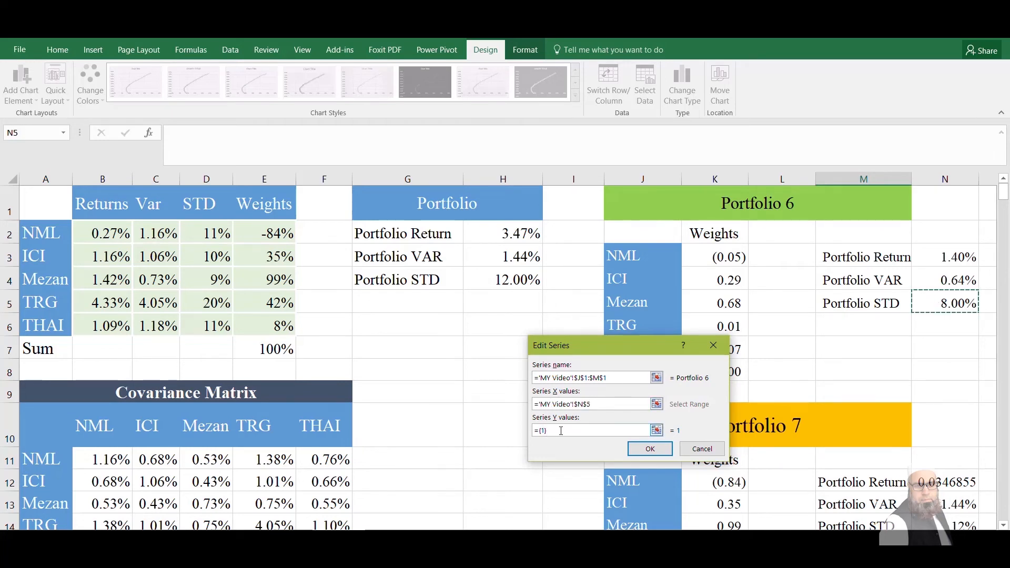
pyautogui.click(561, 431)
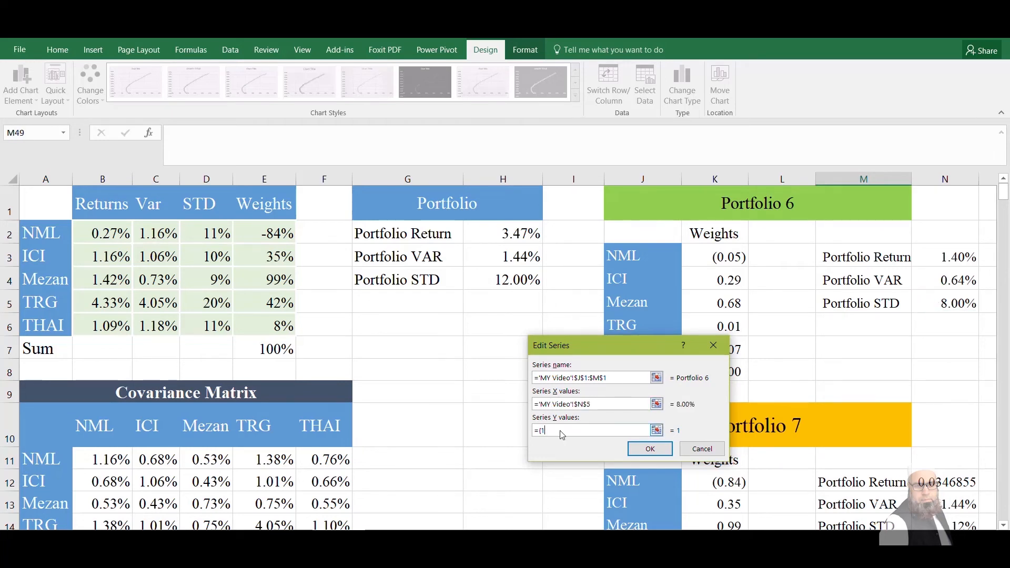
pyautogui.click(942, 255)
pyautogui.click(651, 449)
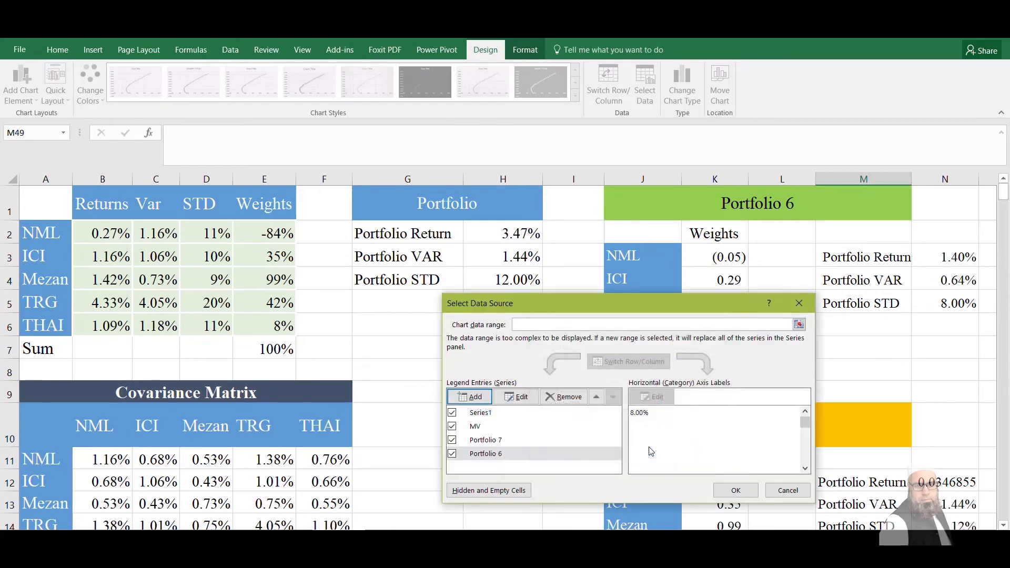
# Add an NML series named from A2, with its STD in D2 as X and Return in B2 as Y, and apply the chart's data source changes
pyautogui.click(469, 396)
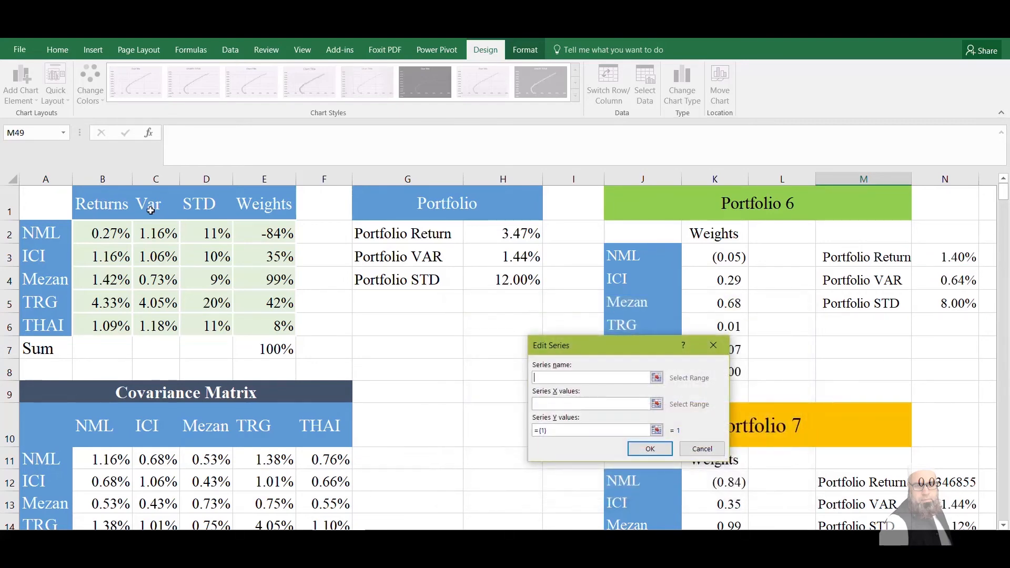
pyautogui.click(50, 230)
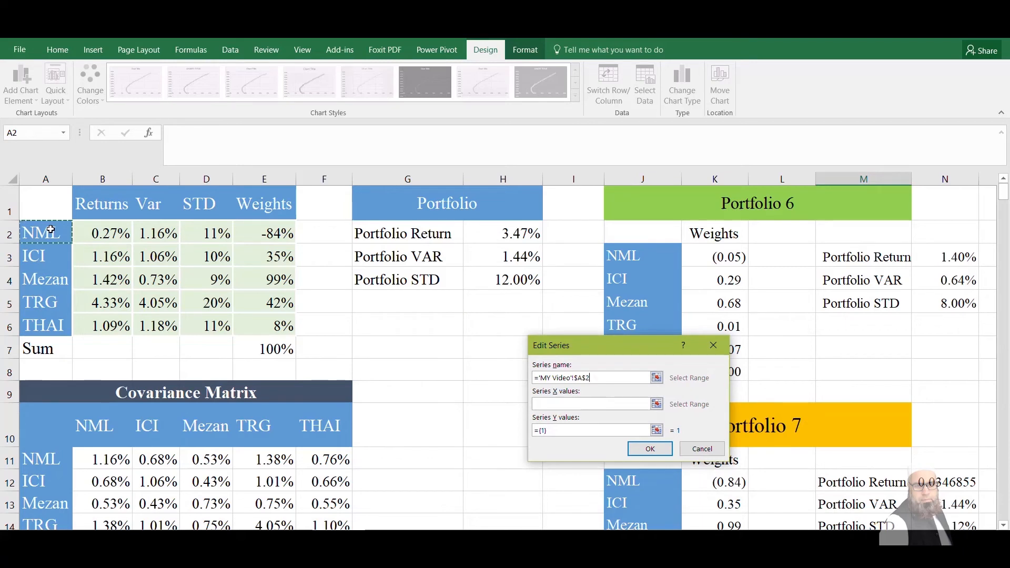
pyautogui.click(579, 404)
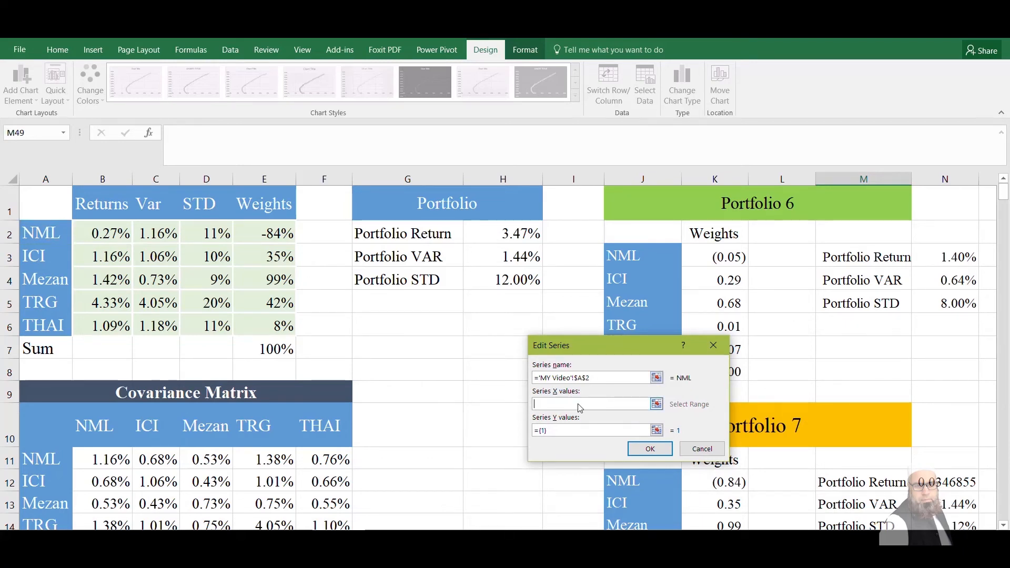
pyautogui.click(229, 231)
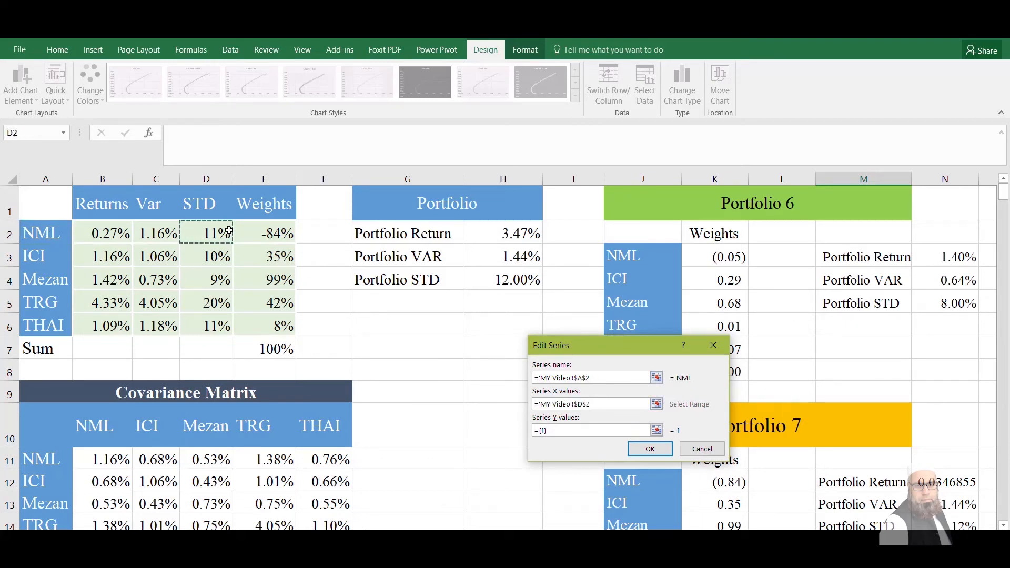
pyautogui.click(573, 432)
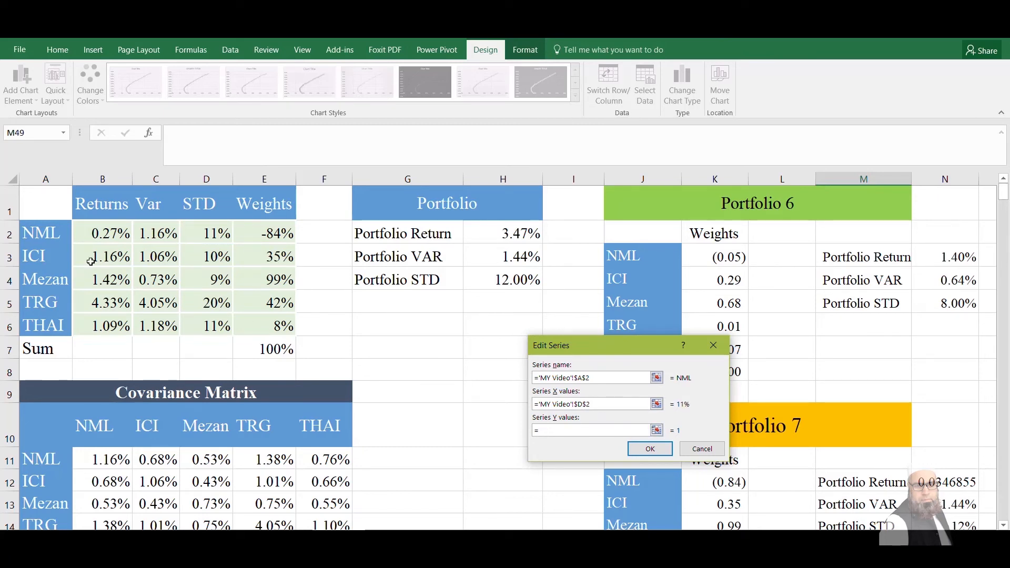
pyautogui.click(111, 232)
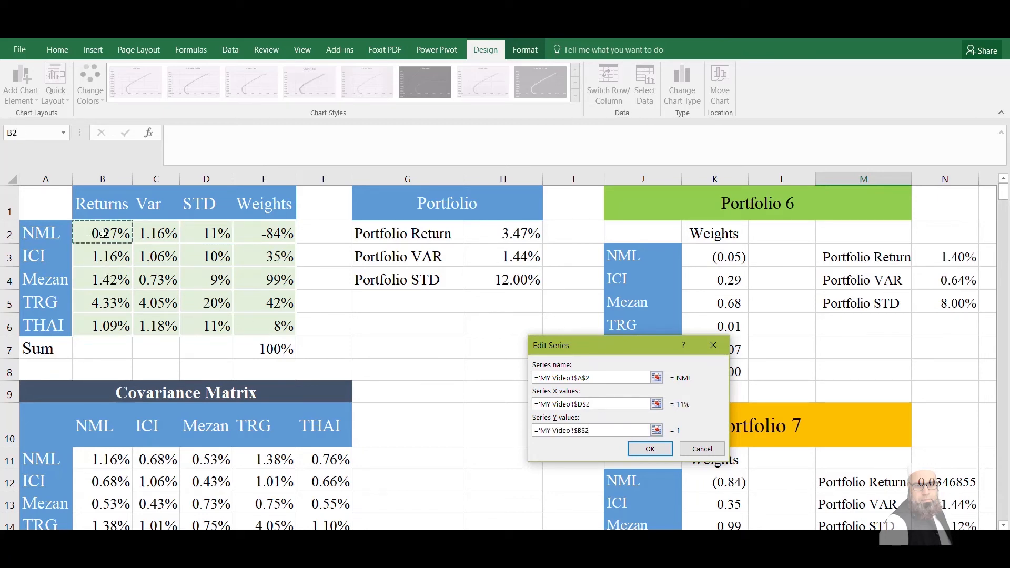
pyautogui.click(652, 450)
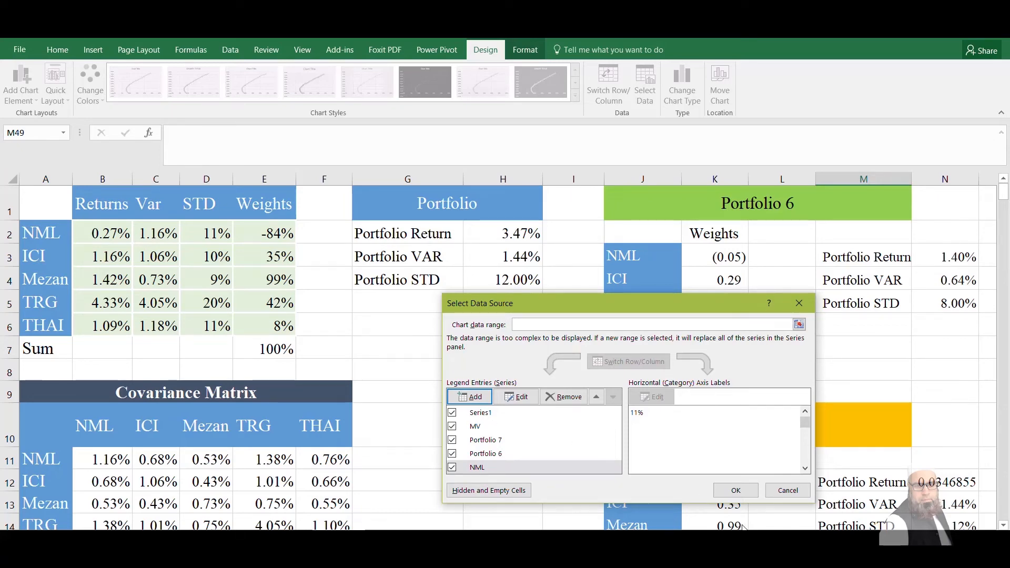
pyautogui.click(737, 490)
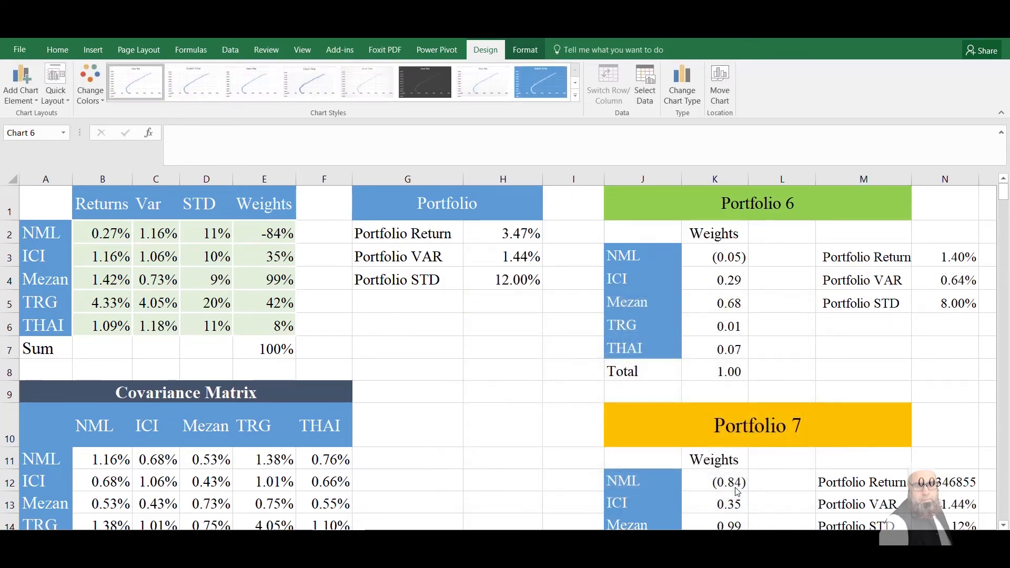
# Add a data label to the NML point in the scatter chart
pyautogui.press('Down')
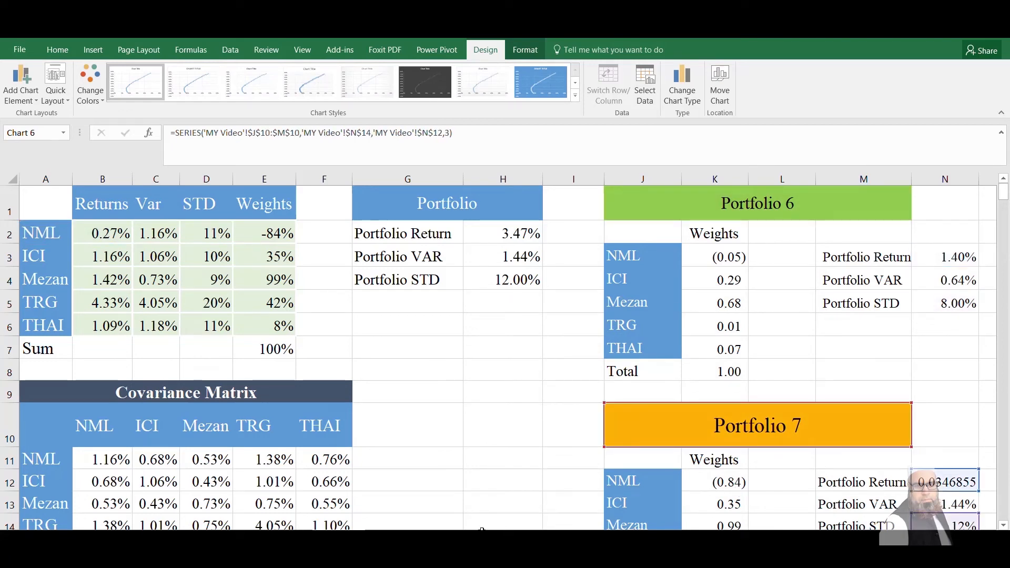
pyautogui.press('Down')
pyautogui.press('Down')
pyautogui.press('Down')
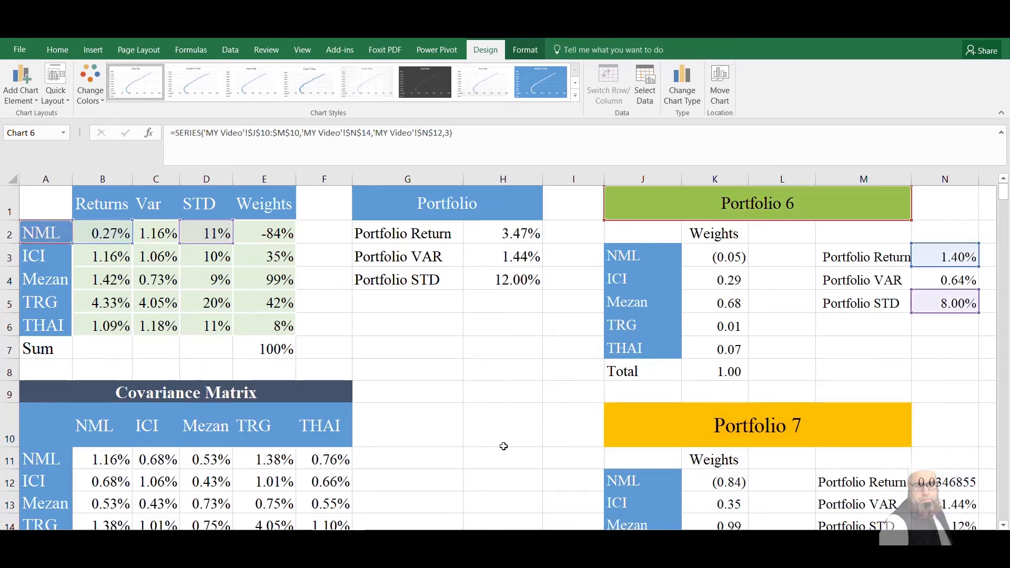
pyautogui.click(545, 475)
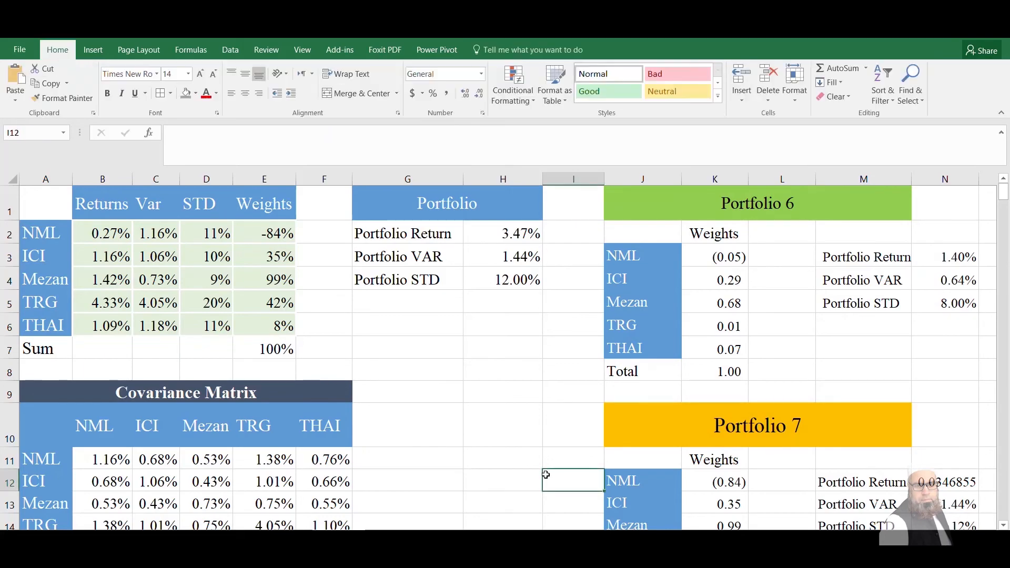
pyautogui.press('Down')
pyautogui.press('Down')
pyautogui.press('Down')
pyautogui.press('Down')
pyautogui.press('Down')
pyautogui.press('Down')
pyautogui.press('Down')
pyautogui.press('Down')
pyautogui.press('Down')
pyautogui.press('Down')
pyautogui.press('Down')
pyautogui.press('Down')
pyautogui.press('Down')
pyautogui.press('Down')
pyautogui.press('Down')
pyautogui.press('Down')
pyautogui.press('Down')
pyautogui.press('Down')
pyautogui.press('Down')
pyautogui.press('Down')
pyautogui.press('Down')
pyautogui.press('Down')
pyautogui.press('Down')
pyautogui.press('Down')
pyautogui.press('Down')
pyautogui.press('Down')
pyautogui.press('Down')
pyautogui.press('Down')
pyautogui.press('Down')
pyautogui.press('Down')
pyautogui.press('Down')
pyautogui.press('Down')
pyautogui.press('Down')
pyautogui.press('Down')
pyautogui.press('Down')
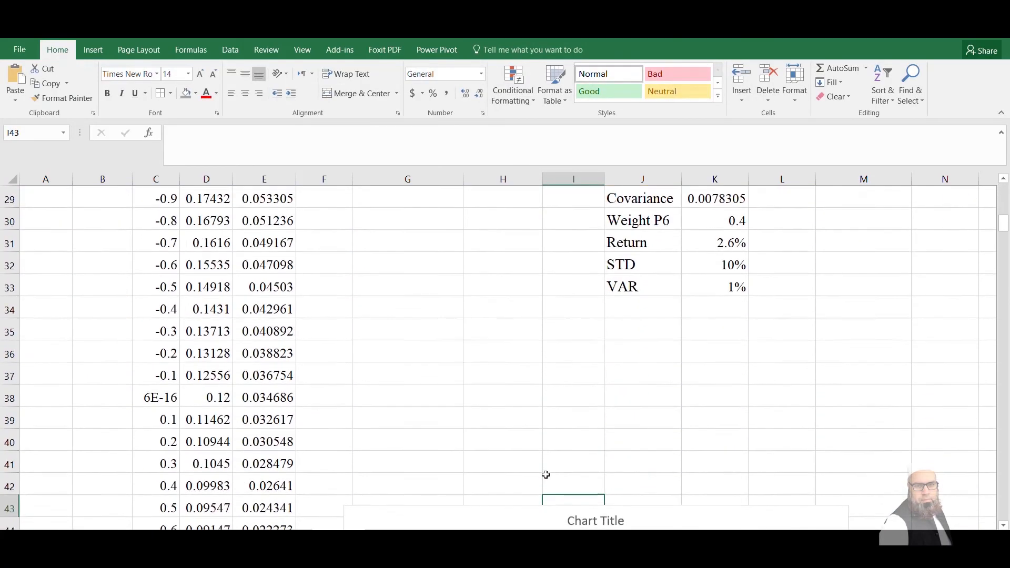
pyautogui.press('Down')
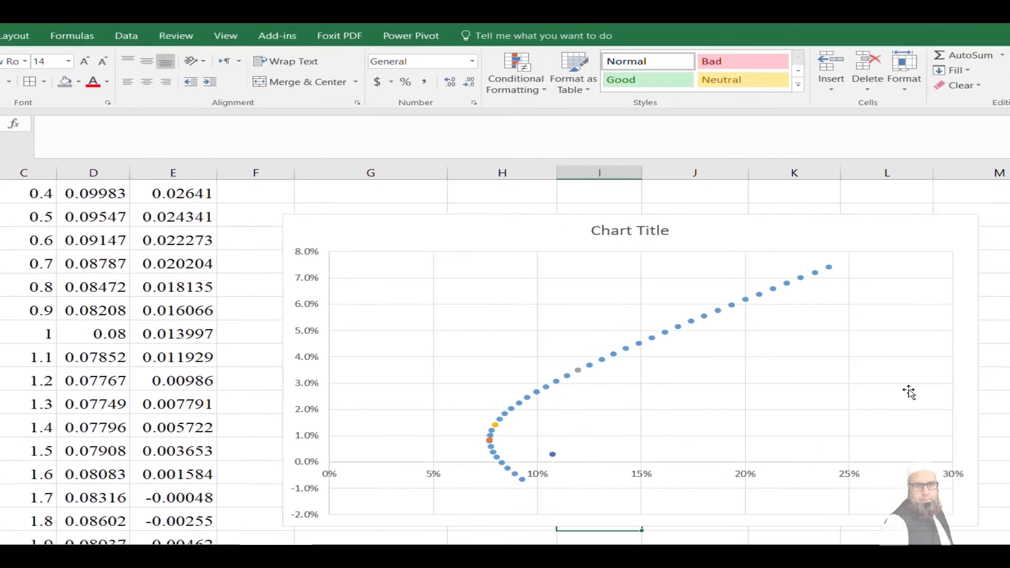
pyautogui.click(544, 473)
pyautogui.moveTo(997, 377); pyautogui.dragTo(1009, 378)
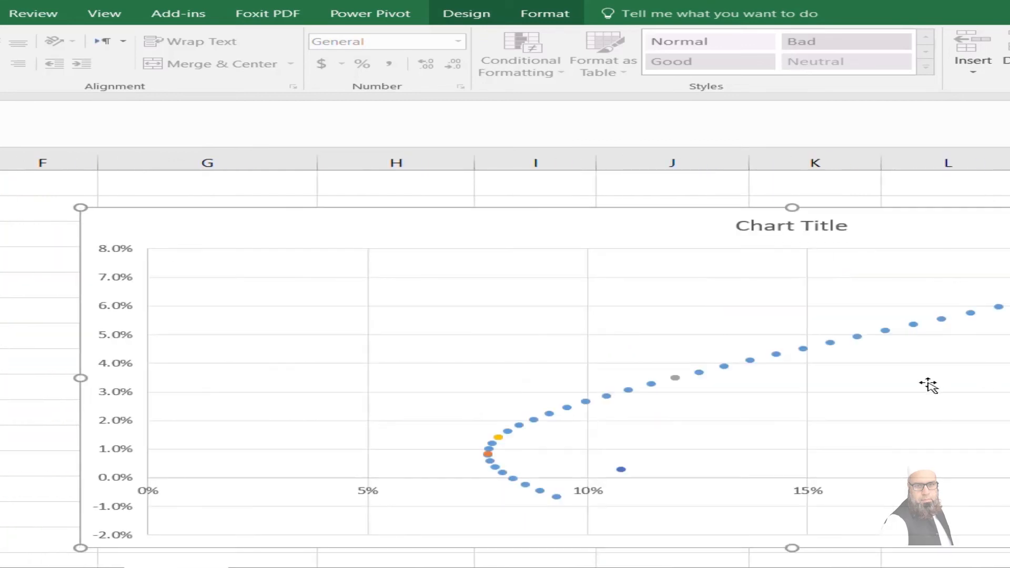
pyautogui.click(621, 469)
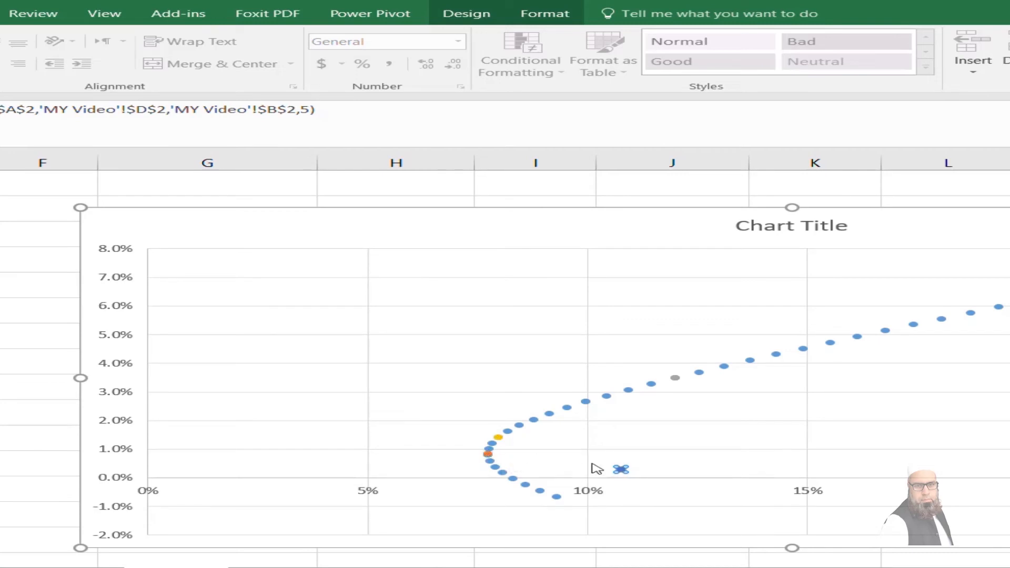
pyautogui.rightClick(620, 469)
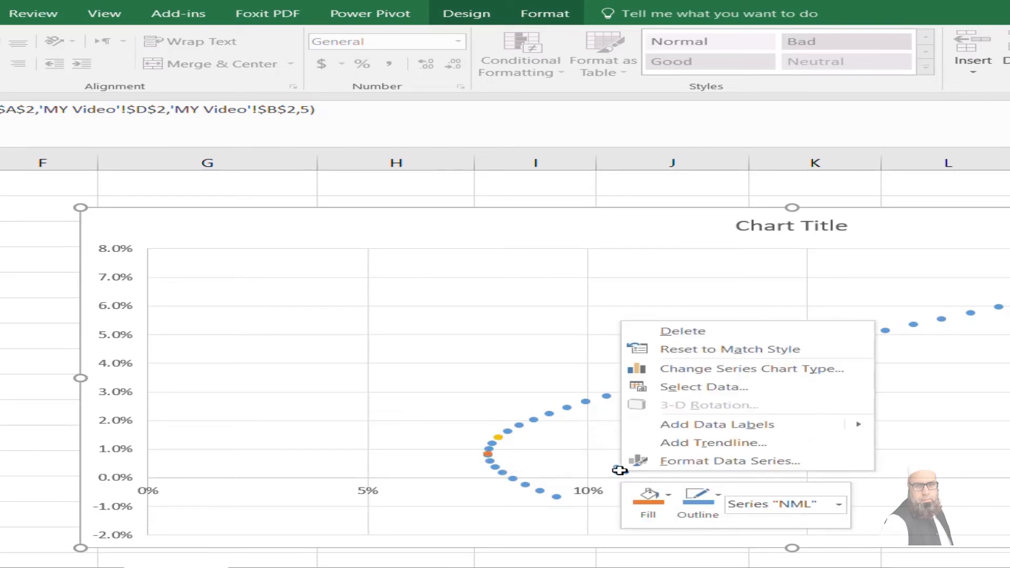
pyautogui.moveTo(760, 435)
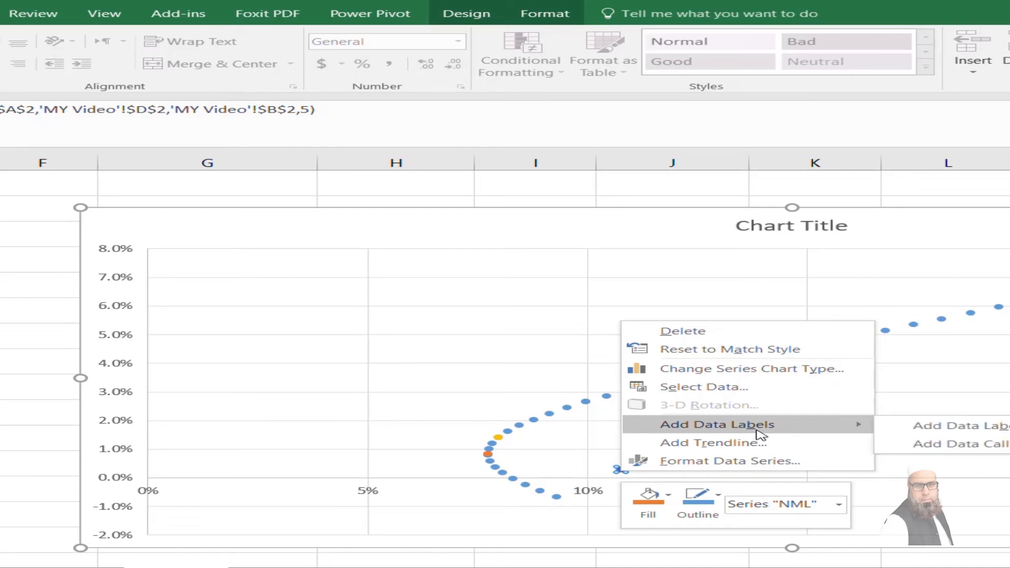
pyautogui.click(930, 431)
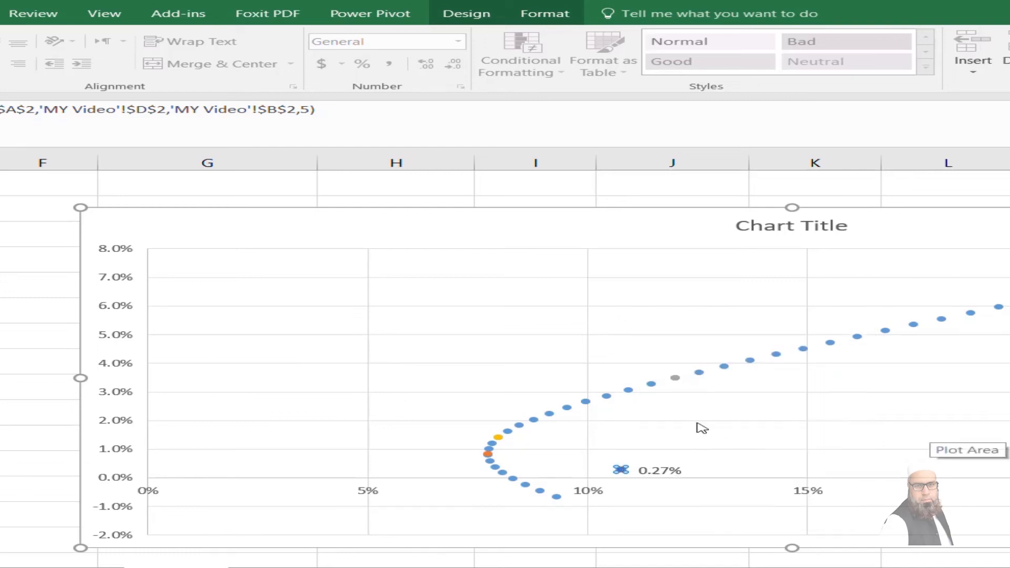
# Set the NML point's data label to show the series name instead of the Y value
pyautogui.rightClick(653, 469)
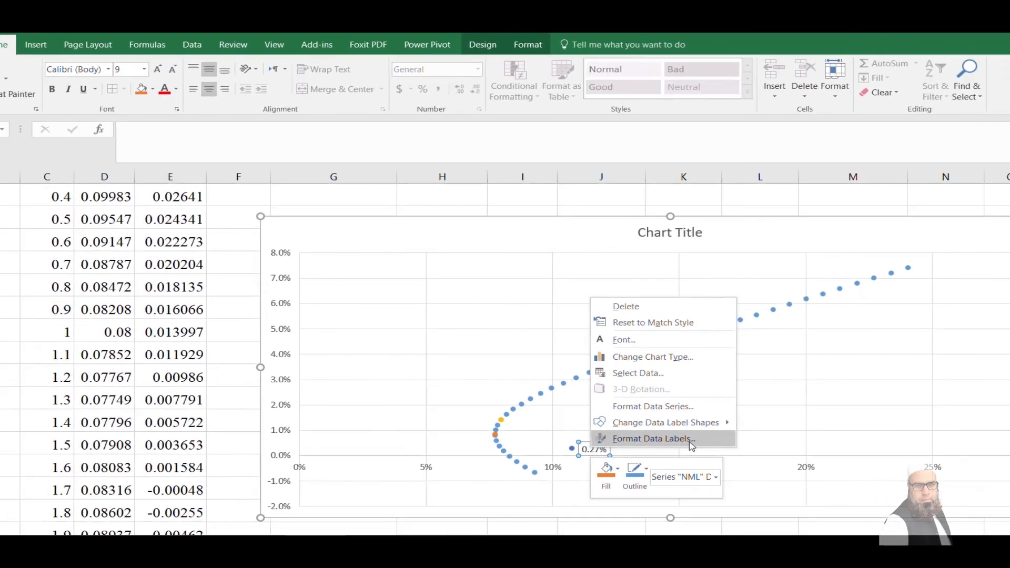
pyautogui.click(780, 456)
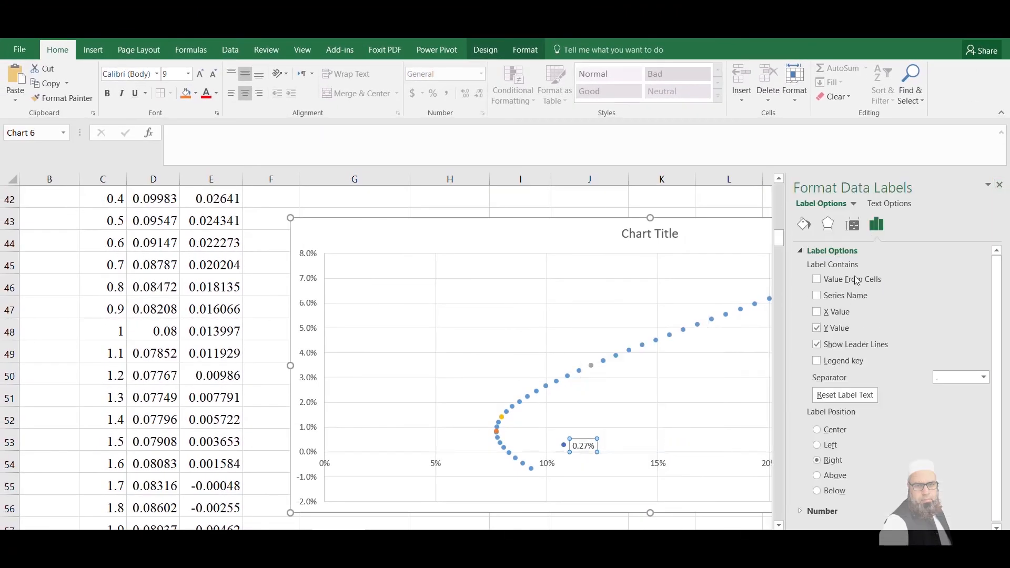
pyautogui.click(816, 296)
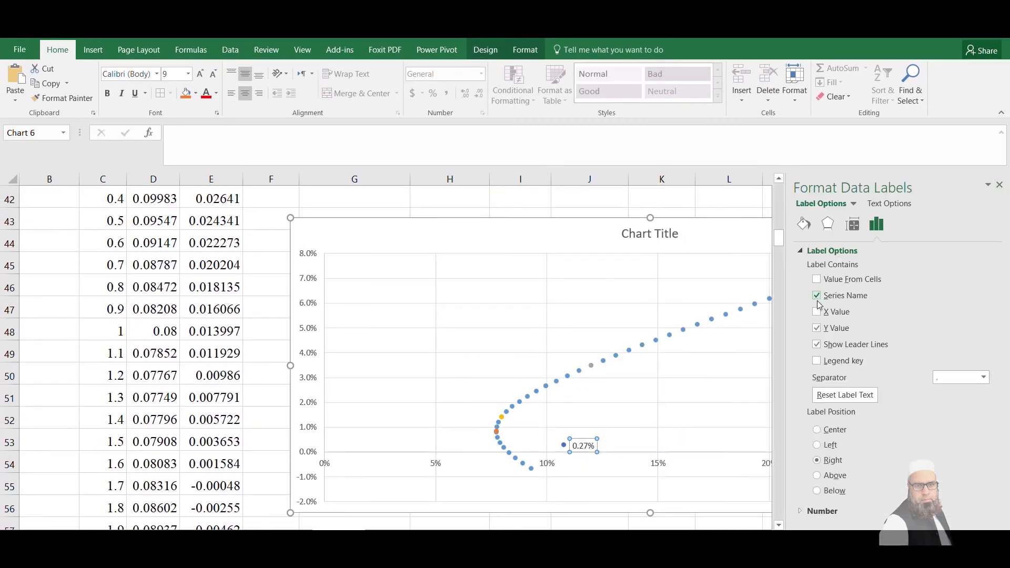
pyautogui.click(816, 328)
pyautogui.click(998, 185)
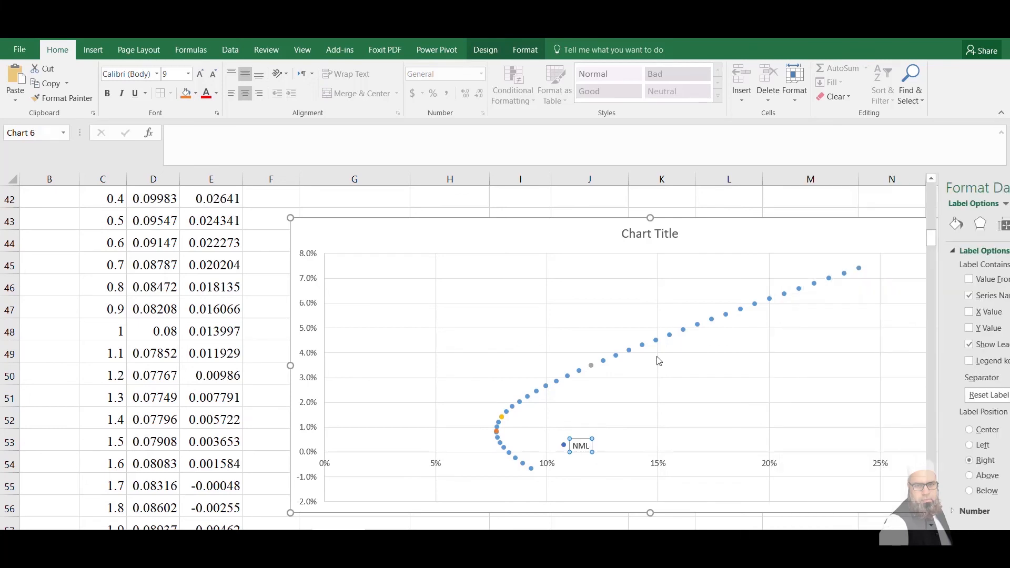
# Add a data label to the yellow Portfolio 6 point on the frontier curve
pyautogui.click(501, 415)
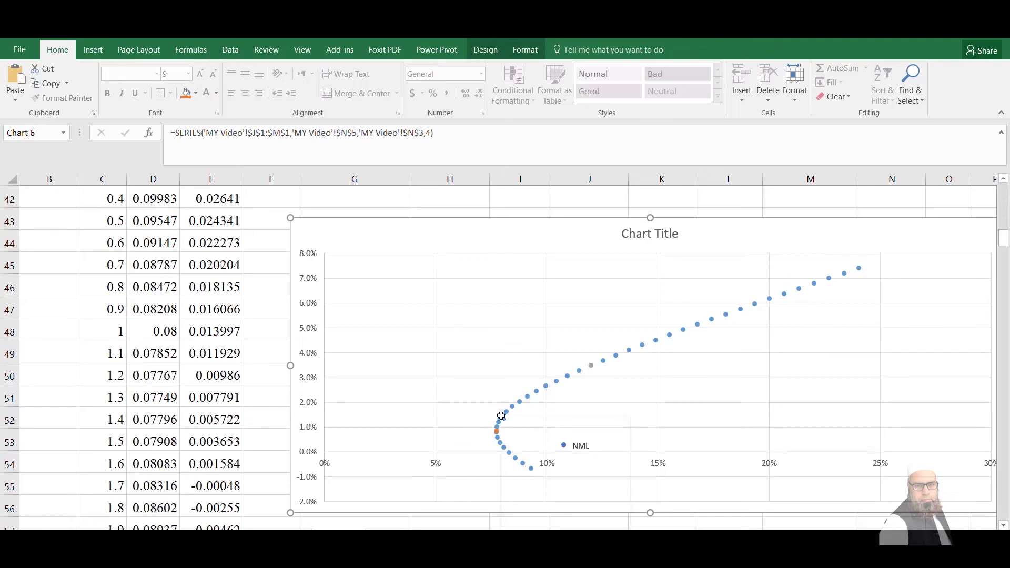
pyautogui.rightClick(501, 416)
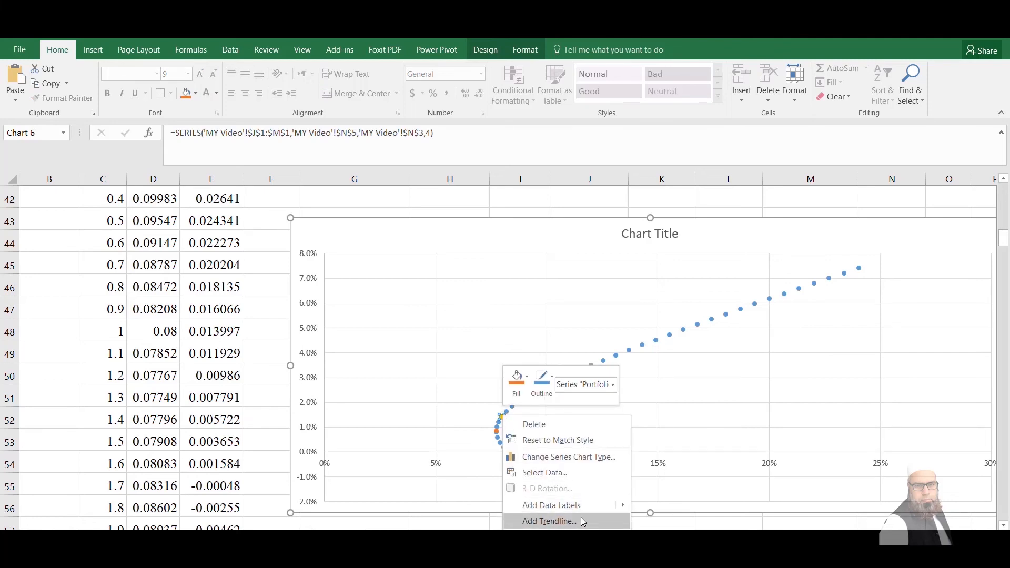
pyautogui.moveTo(615, 504)
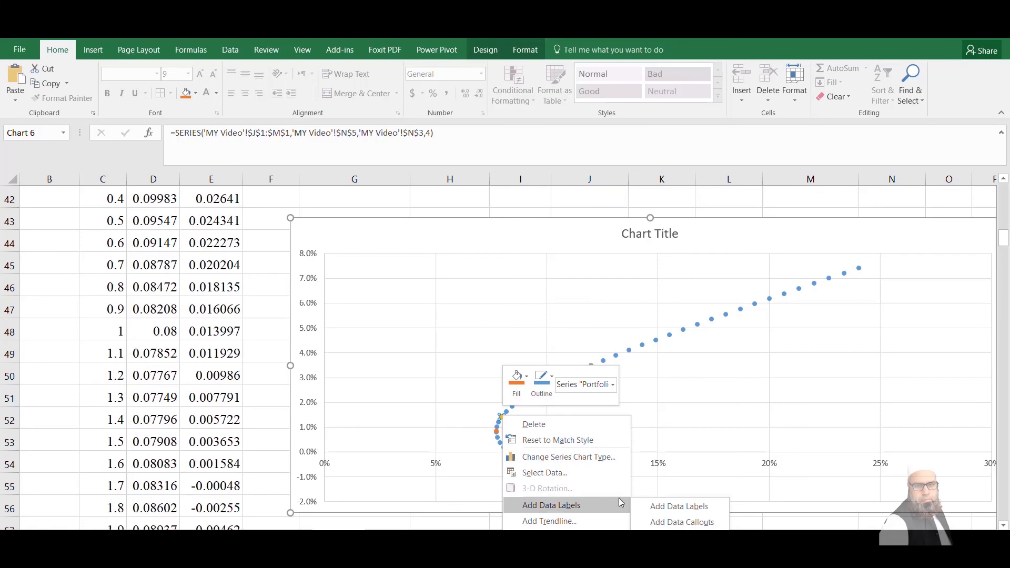
pyautogui.click(661, 504)
# Set the Portfolio 6 point's data label to show the series name instead of the Y value
pyautogui.click(520, 419)
pyautogui.rightClick(523, 420)
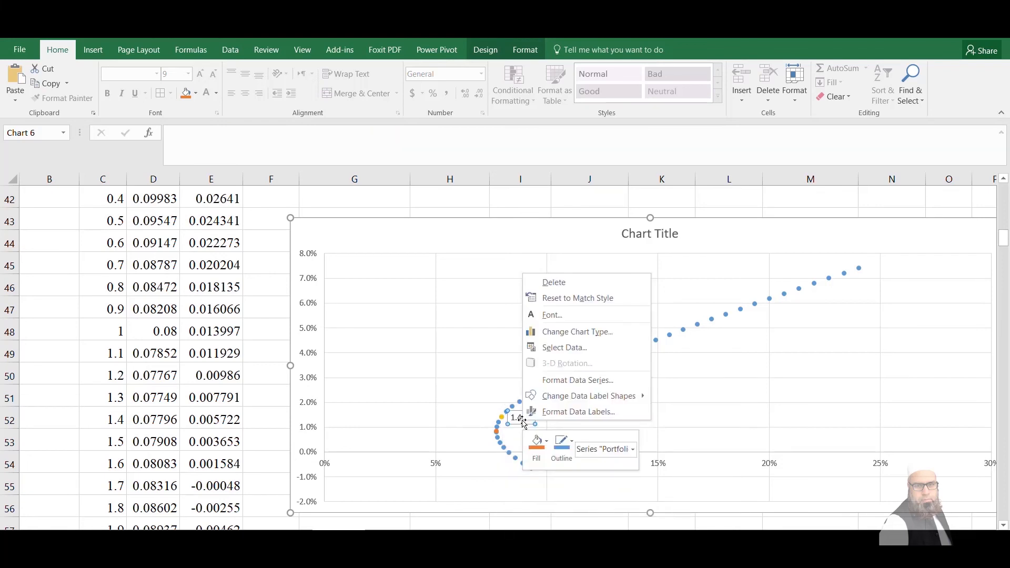
pyautogui.click(579, 412)
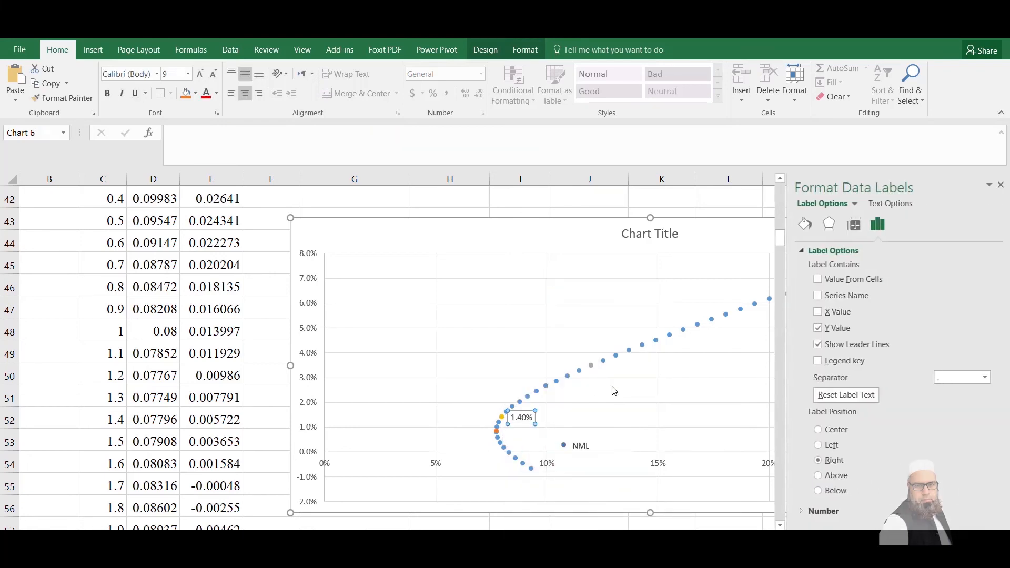
pyautogui.click(816, 295)
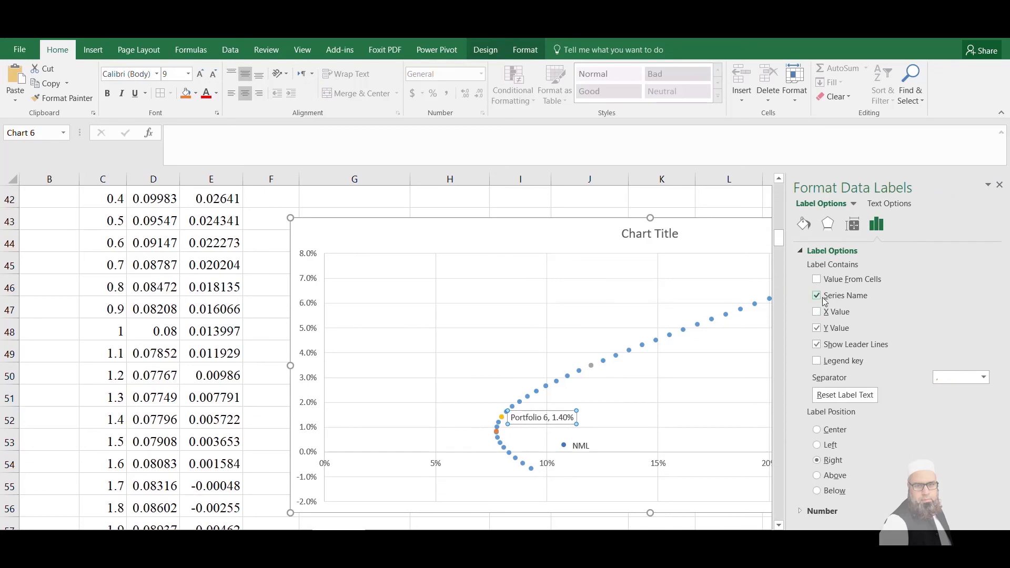
pyautogui.click(816, 328)
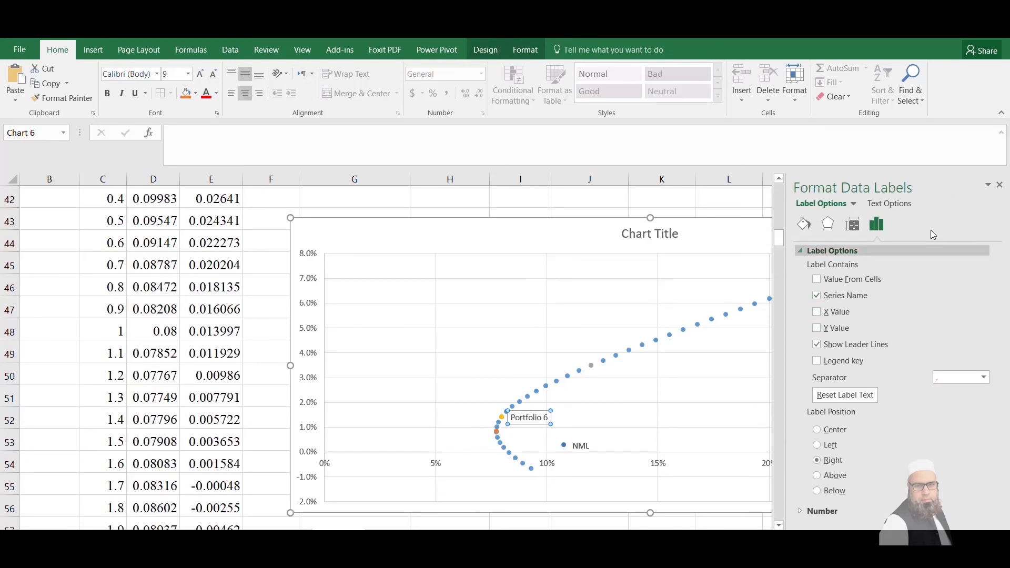
# Add a data label to the orange MV point on the frontier curve
pyautogui.click(999, 185)
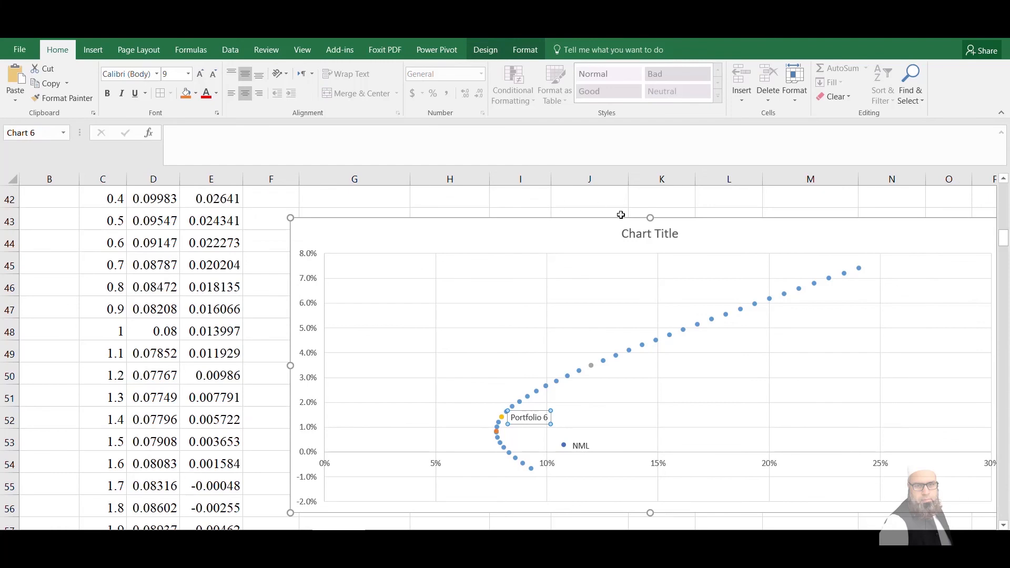
pyautogui.moveTo(646, 214); pyautogui.dragTo(626, 164)
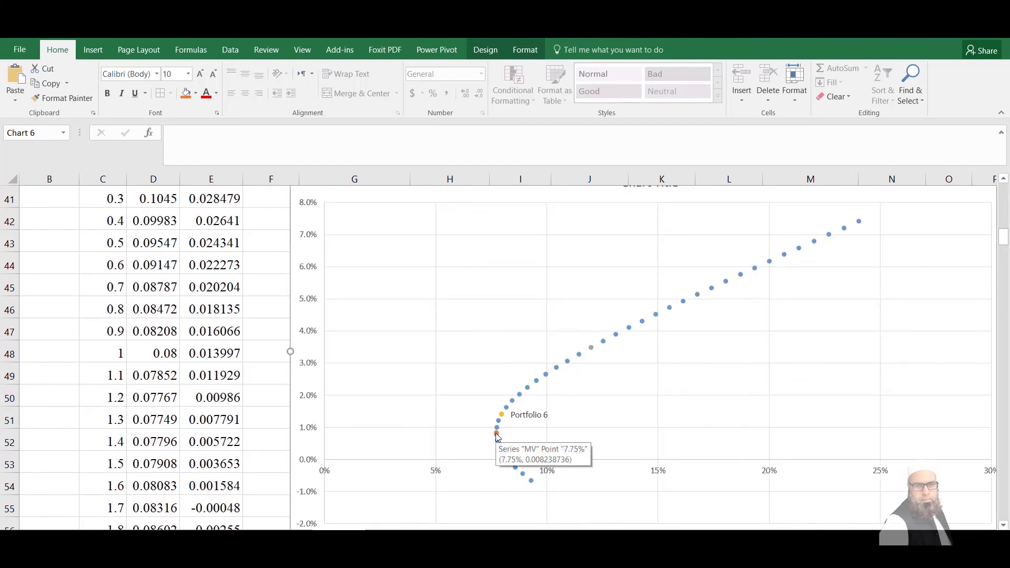
pyautogui.click(496, 433)
pyautogui.rightClick(496, 433)
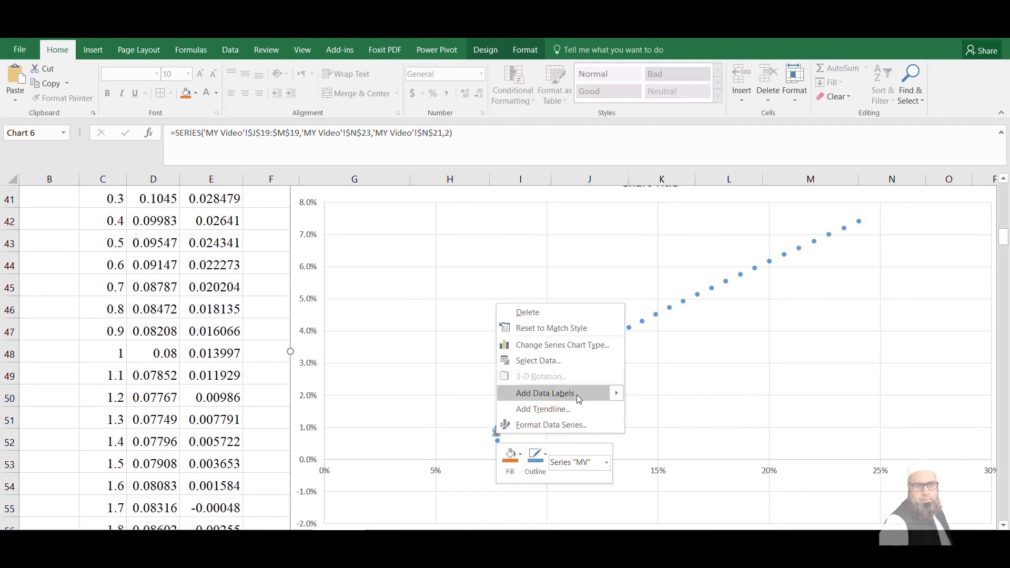
pyautogui.moveTo(576, 394)
pyautogui.click(656, 397)
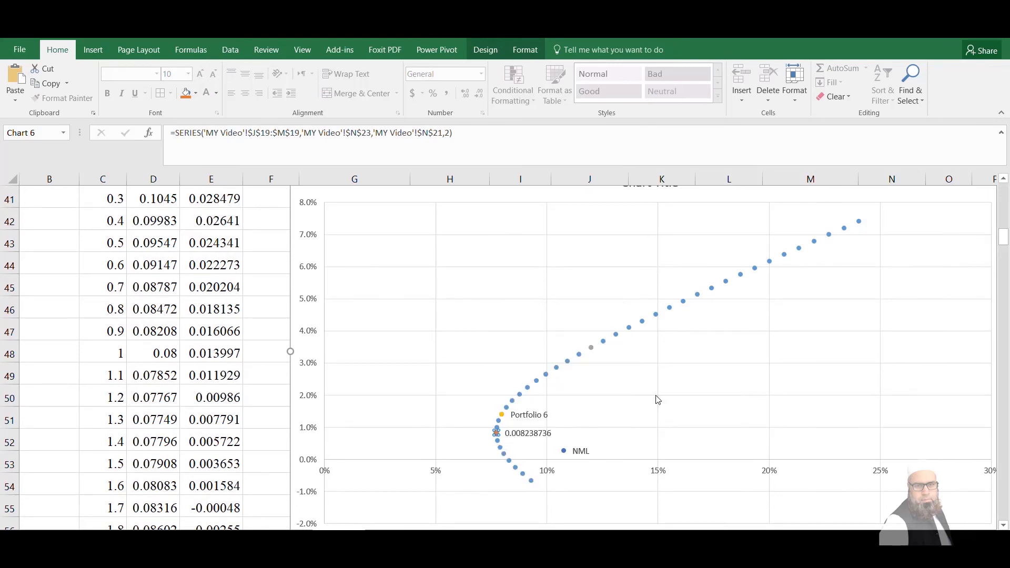
# Set the MV point's data label to show the series name instead of the Y value
pyautogui.click(535, 436)
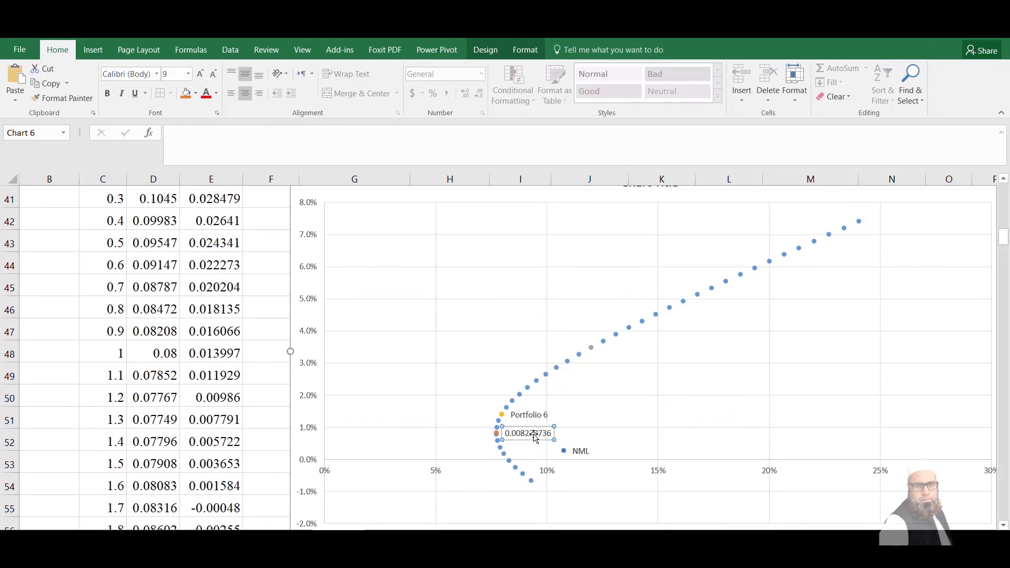
pyautogui.rightClick(535, 436)
pyautogui.click(589, 427)
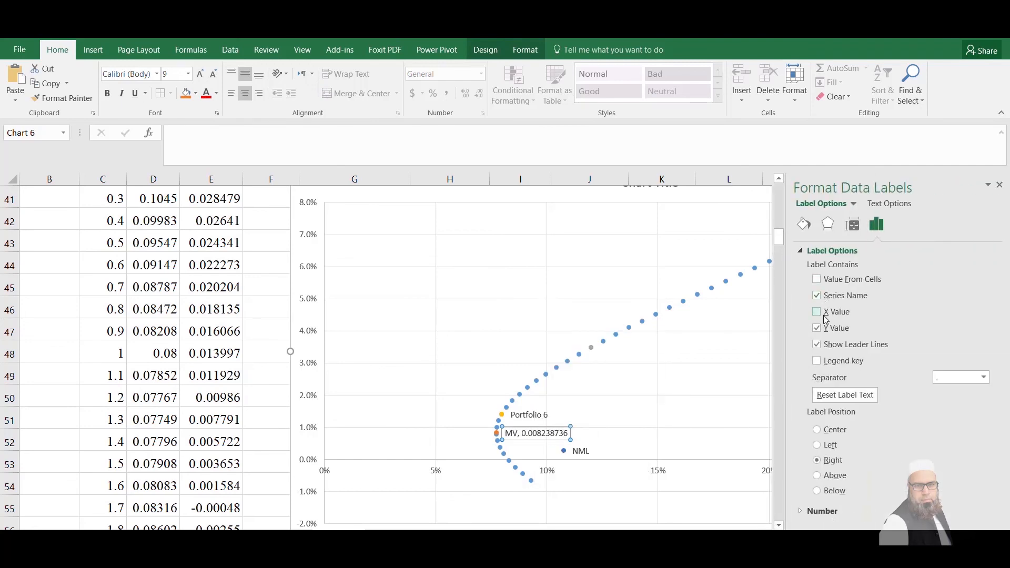
pyautogui.click(816, 328)
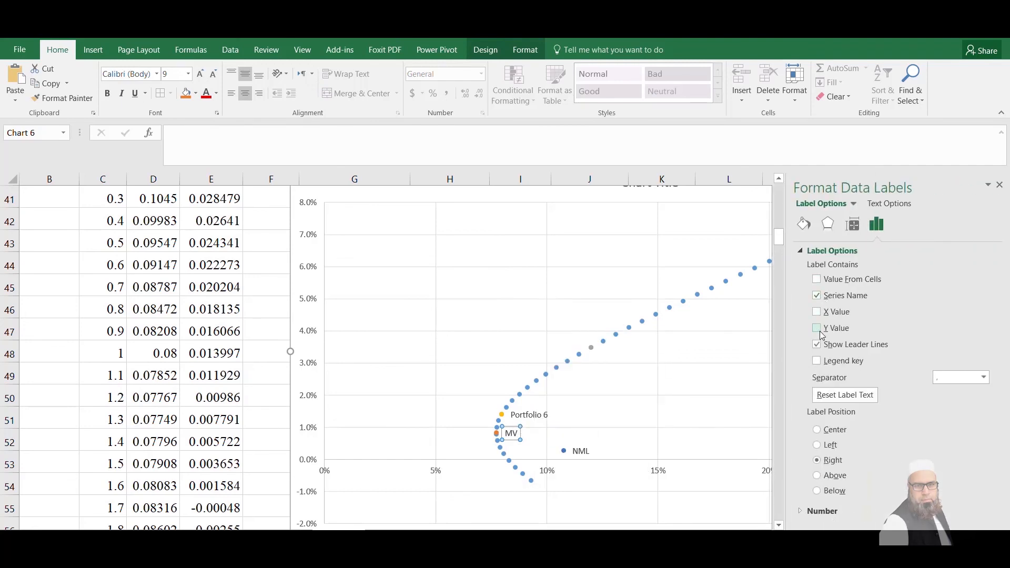
pyautogui.click(999, 184)
pyautogui.click(657, 417)
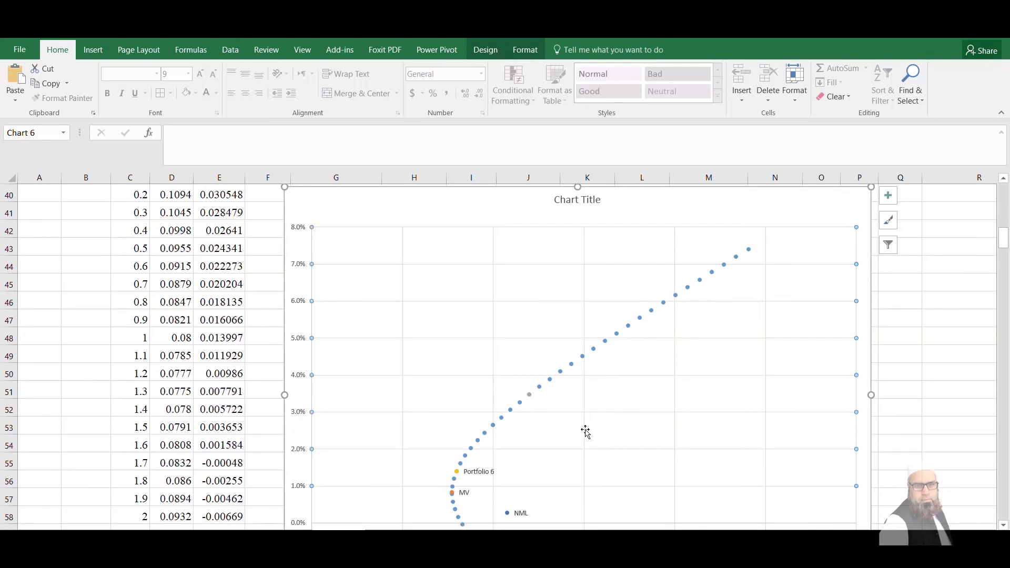
# Examine the frontier curve from the MV point upward and the position of the NML point relative to it
pyautogui.click(453, 497)
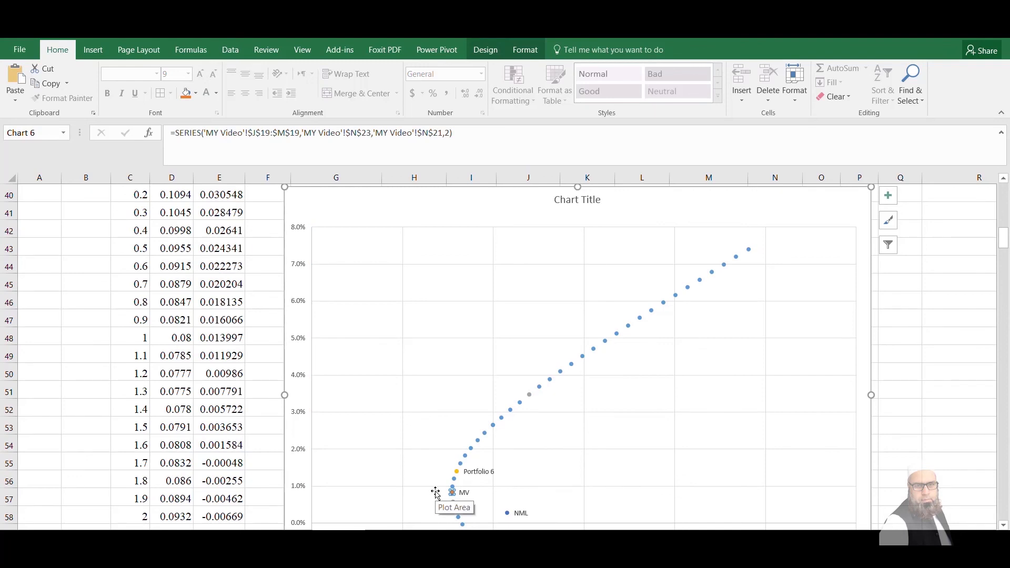
pyautogui.moveTo(450, 491)
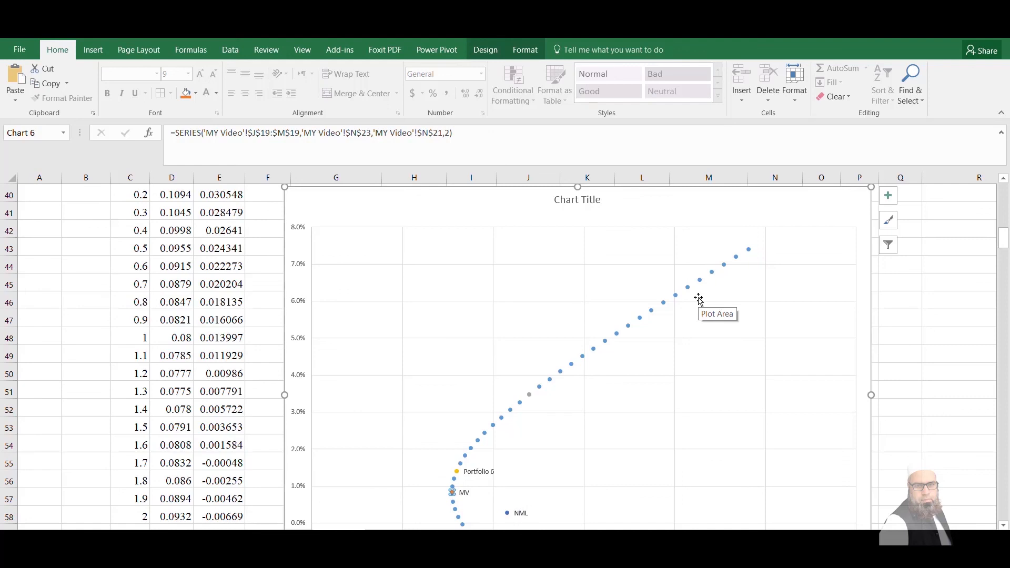
pyautogui.click(900, 403)
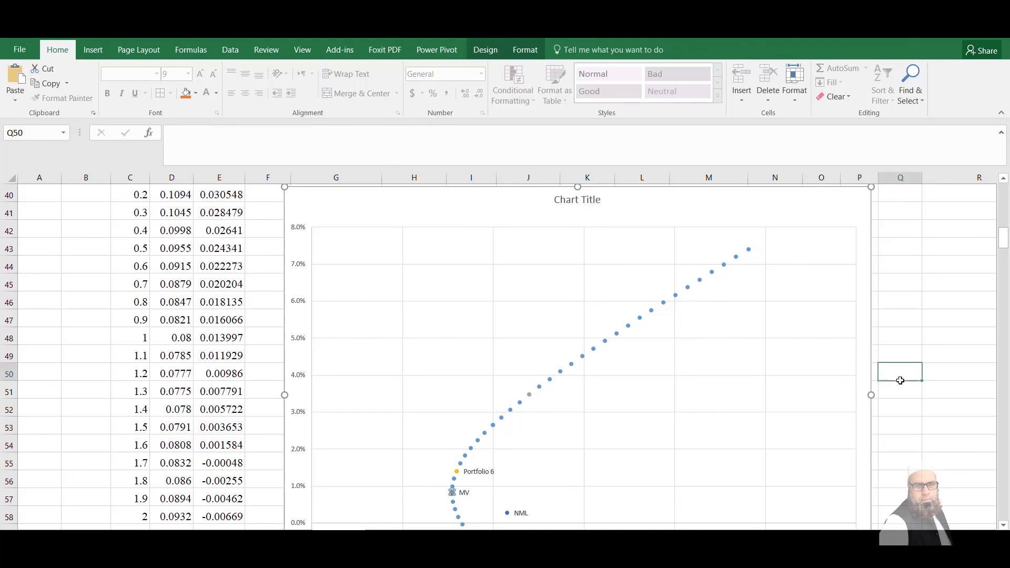
pyautogui.press('Down')
pyautogui.press('Down')
pyautogui.press('Down')
pyautogui.press('Down')
pyautogui.press('Down')
pyautogui.press('Down')
pyautogui.press('Down')
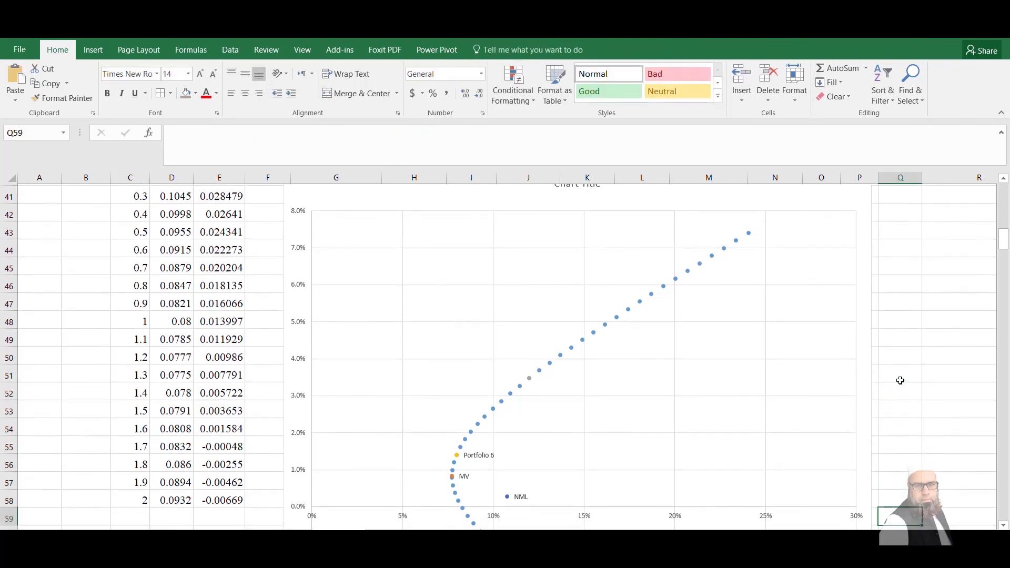
pyautogui.click(526, 495)
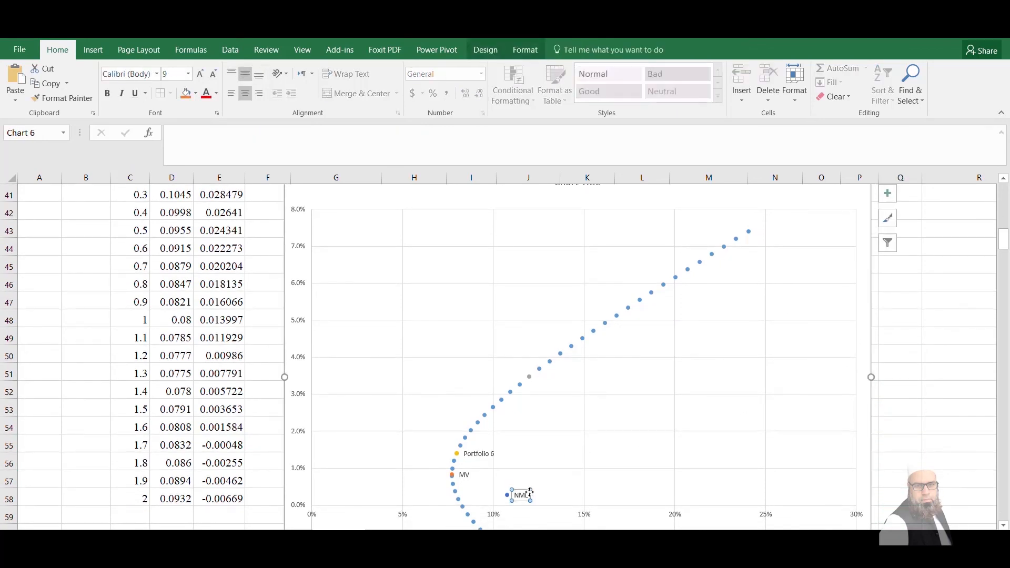